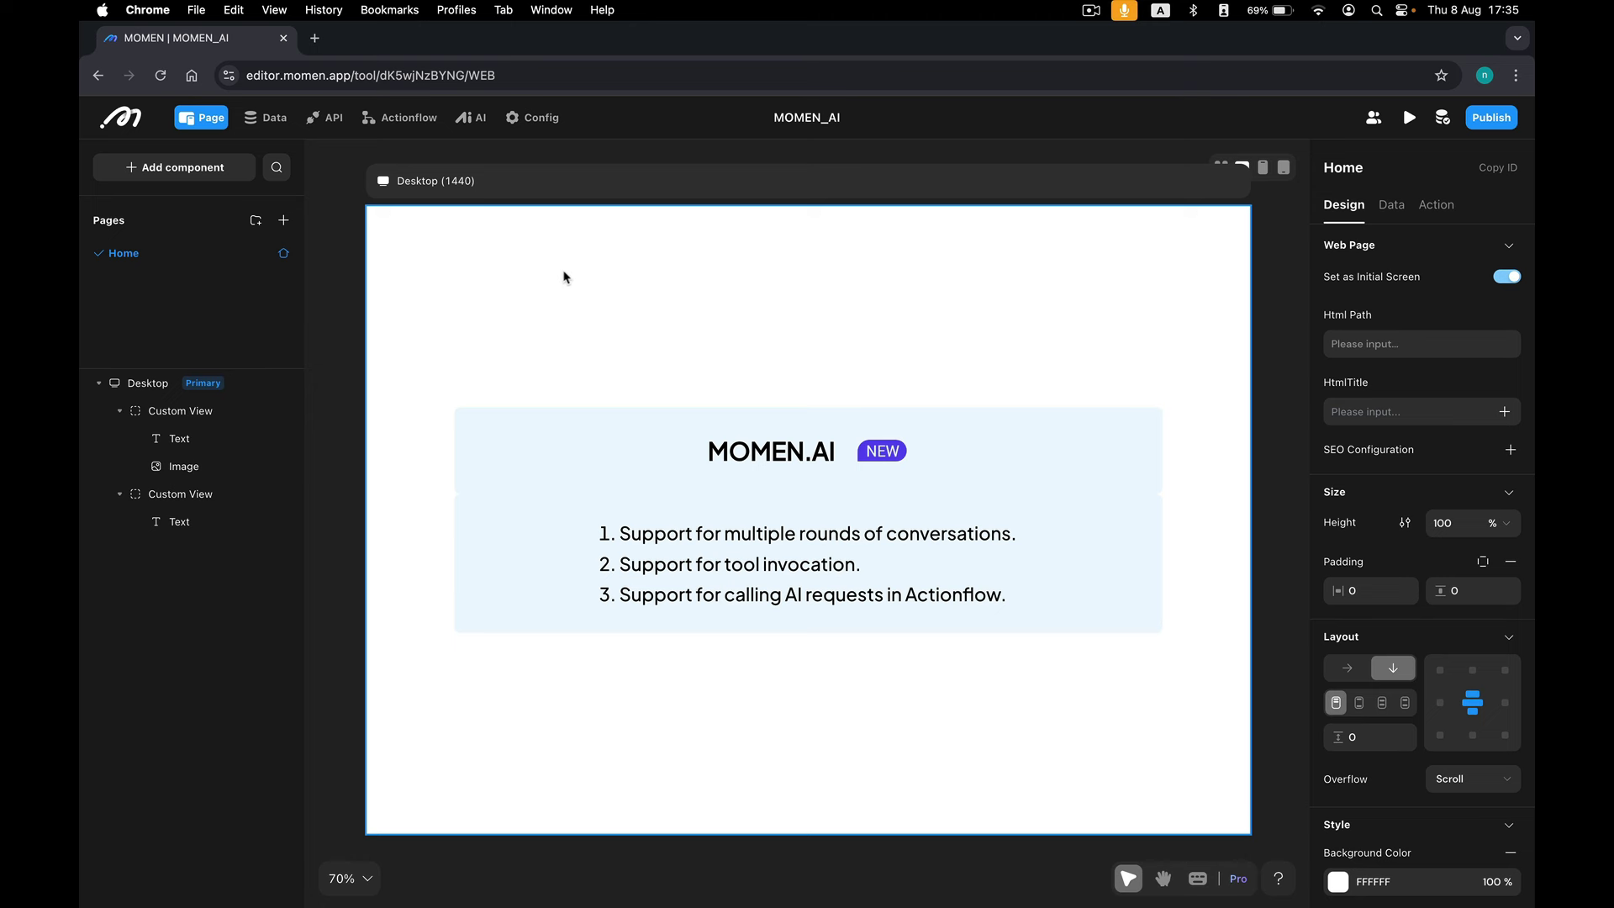
Open the AI section listing the get_weather and Daily_assistant agents
left_click(471, 123)
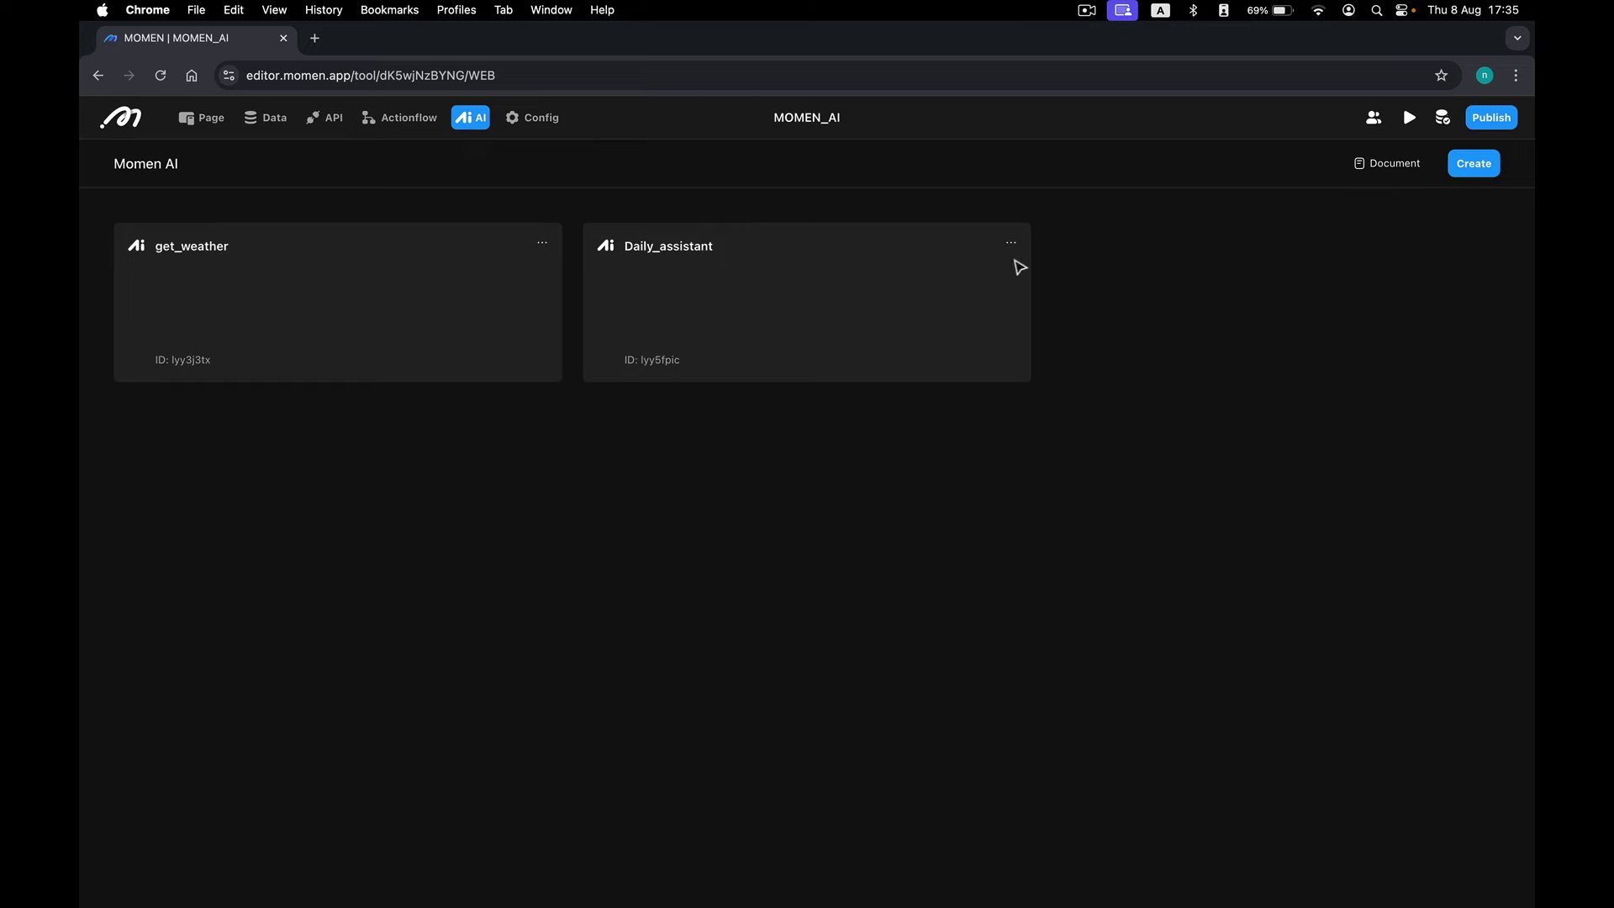
Open get_weather and review its Inputs, Prompts, Contexts, Tools and custom Outputs sections
left_click(366, 280)
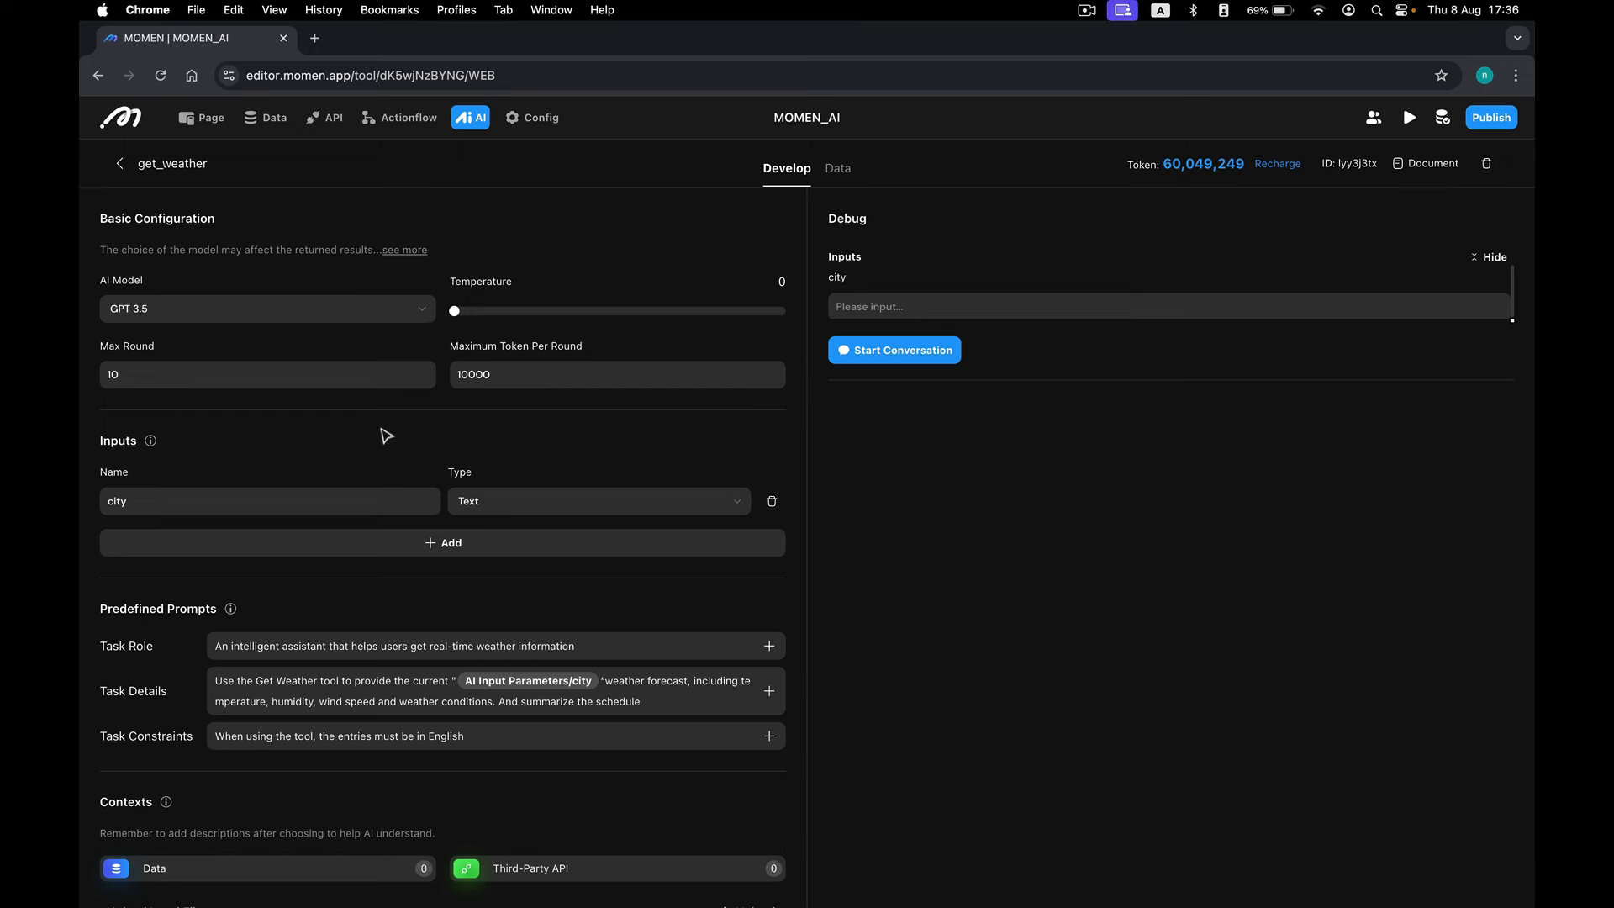
scroll(379, 452, "down", 1)
scroll(380, 452, "down", 3)
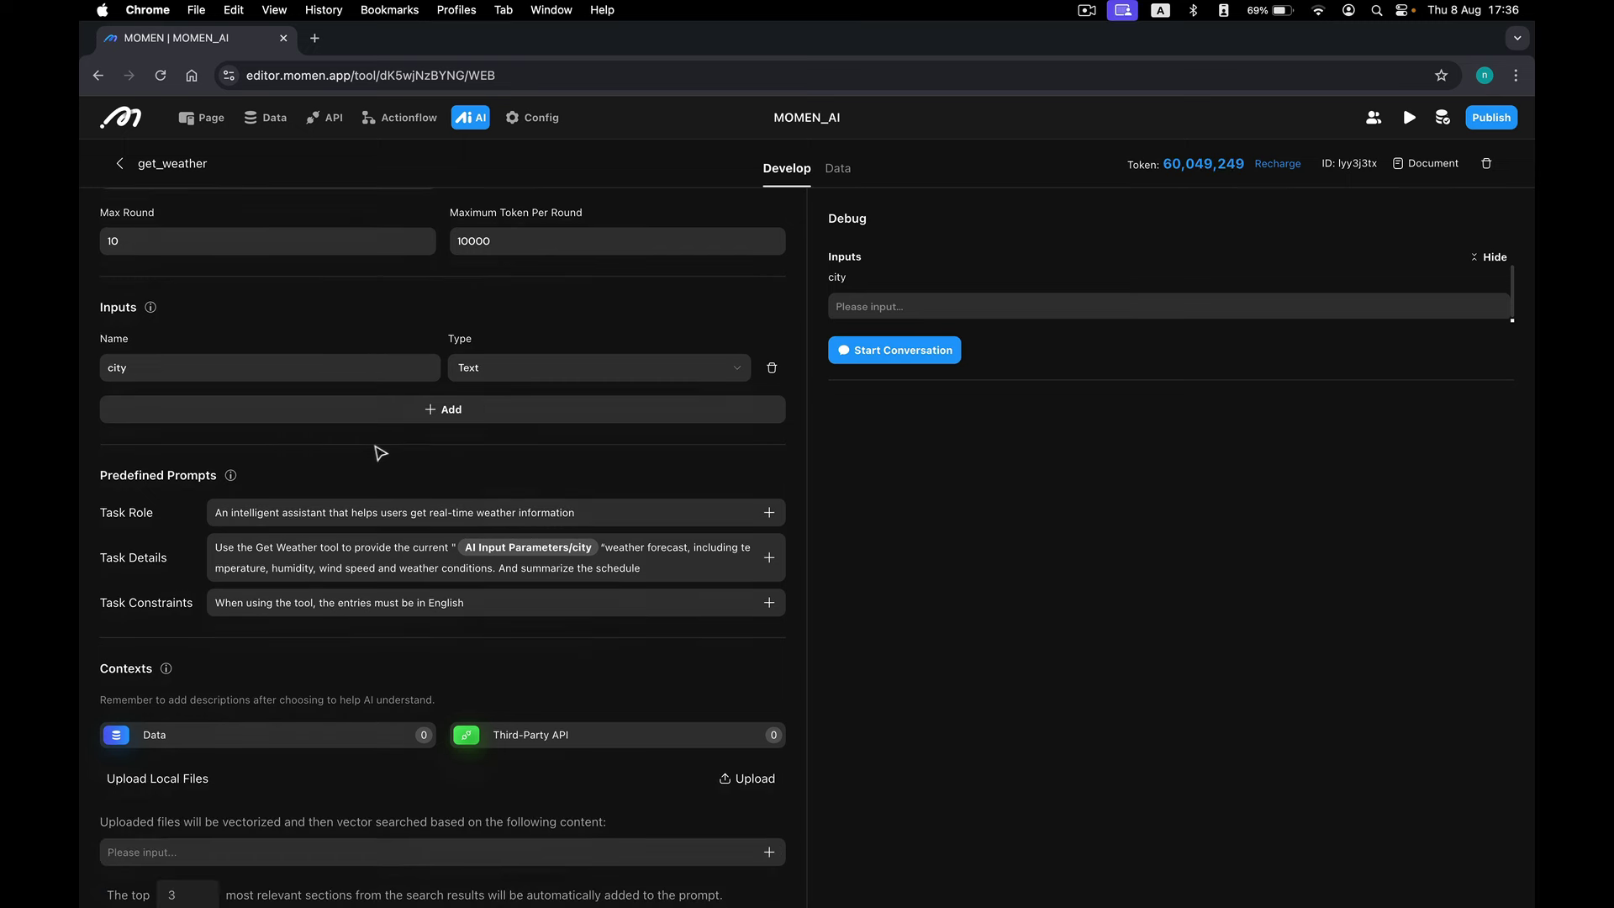
scroll(379, 453, "down", 2)
scroll(379, 452, "down", 3)
scroll(379, 452, "down", 2)
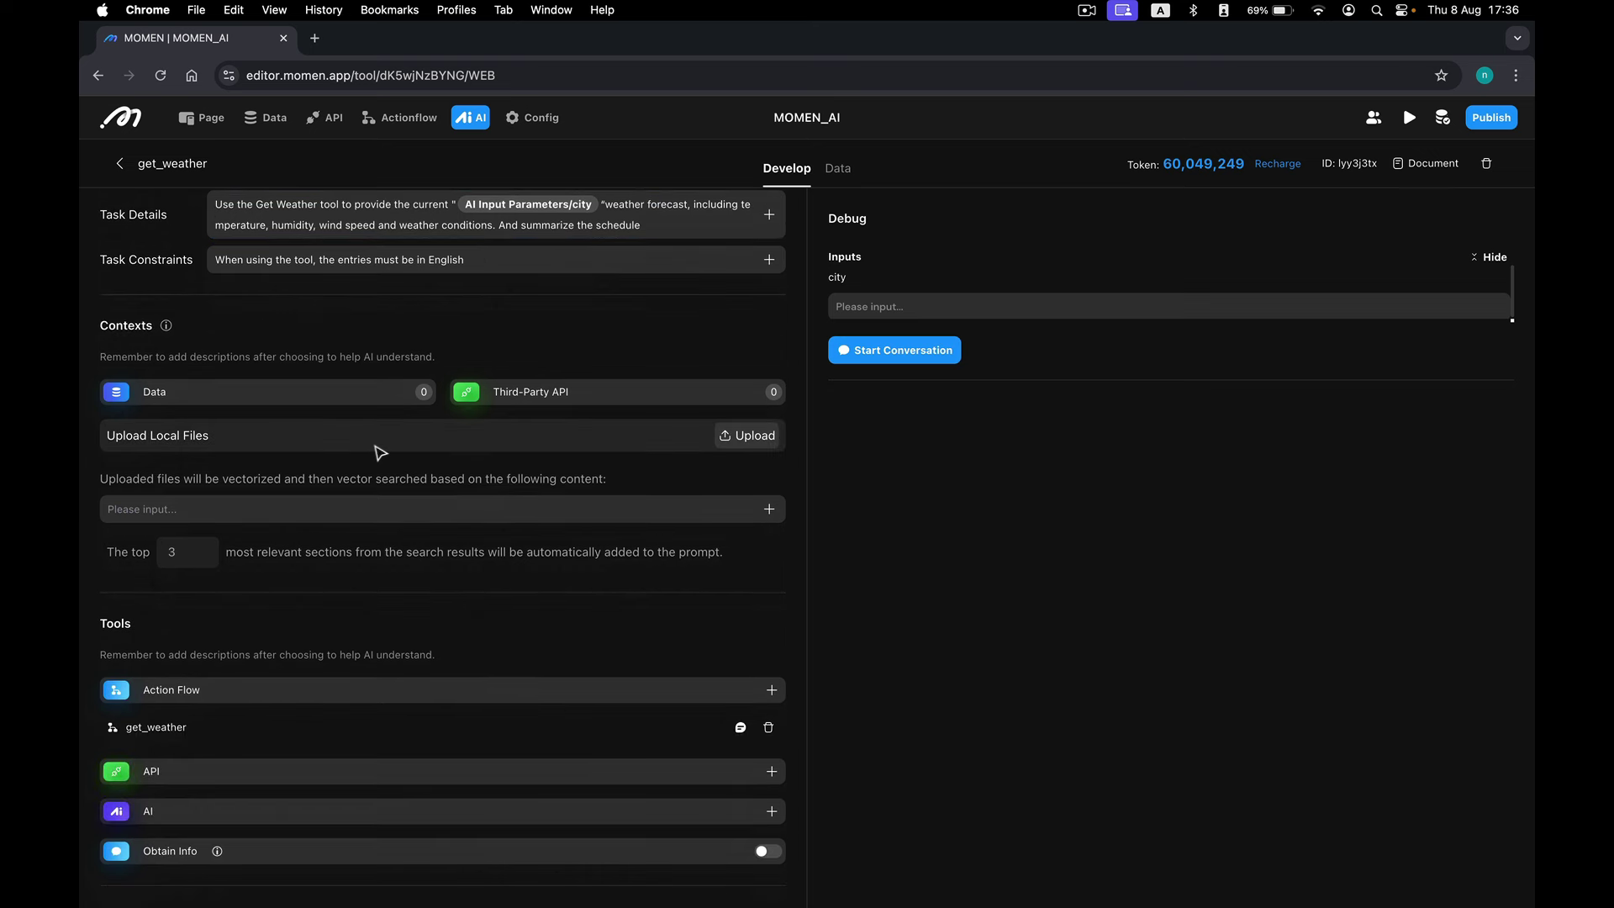
scroll(379, 452, "down", 1)
scroll(379, 452, "down", 3)
scroll(380, 453, "down", 4)
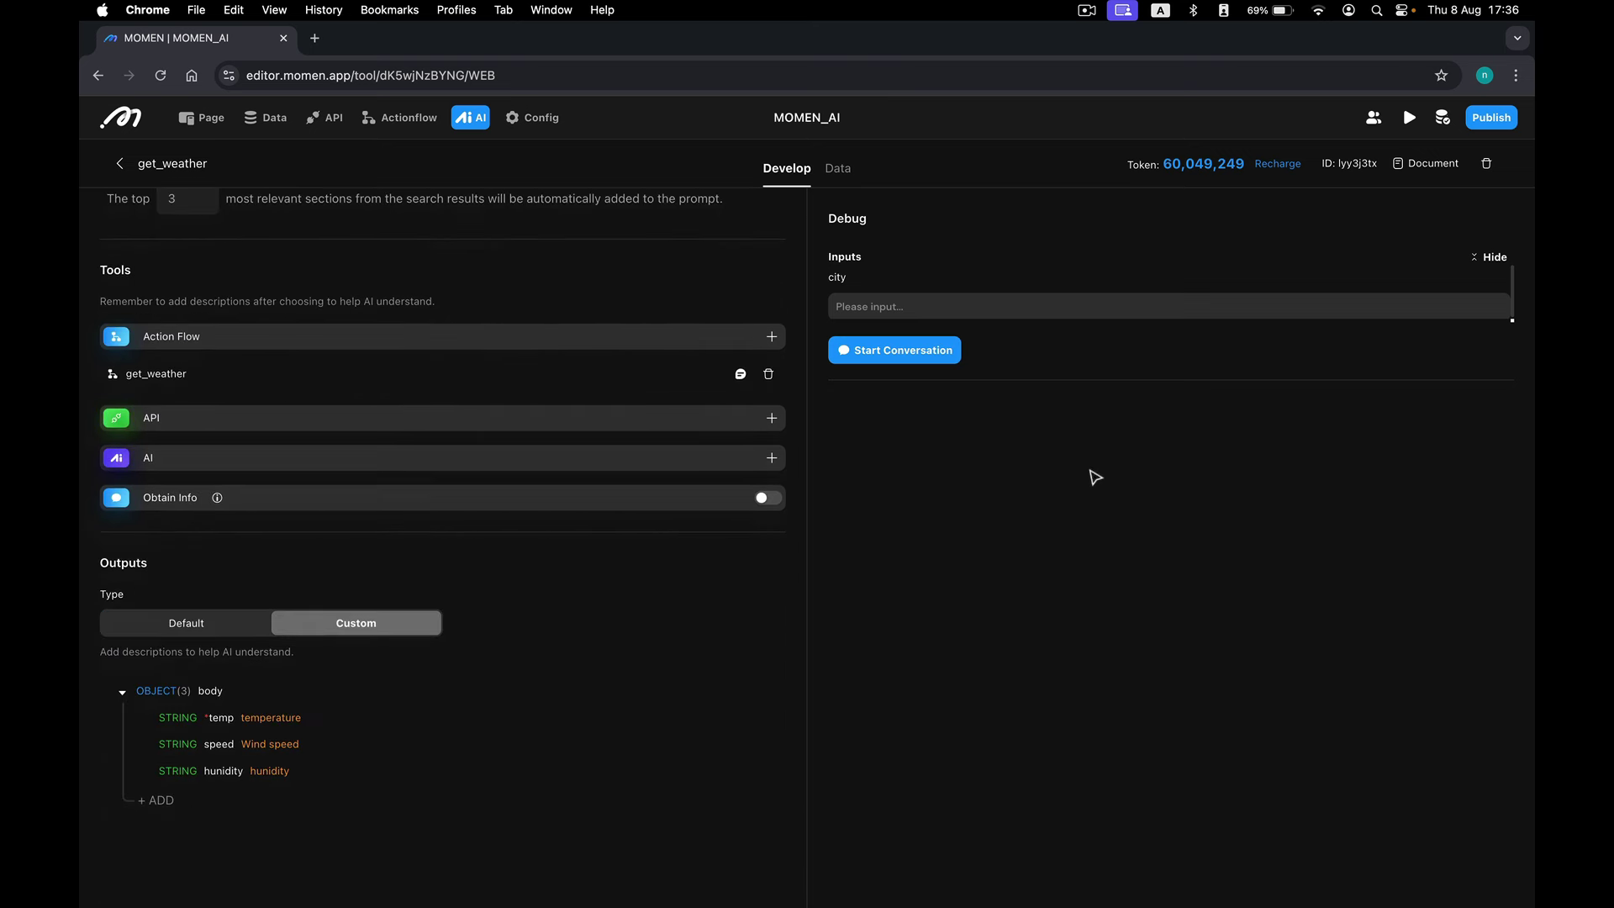
scroll(750, 602, "up", 2)
scroll(671, 660, "up", 10)
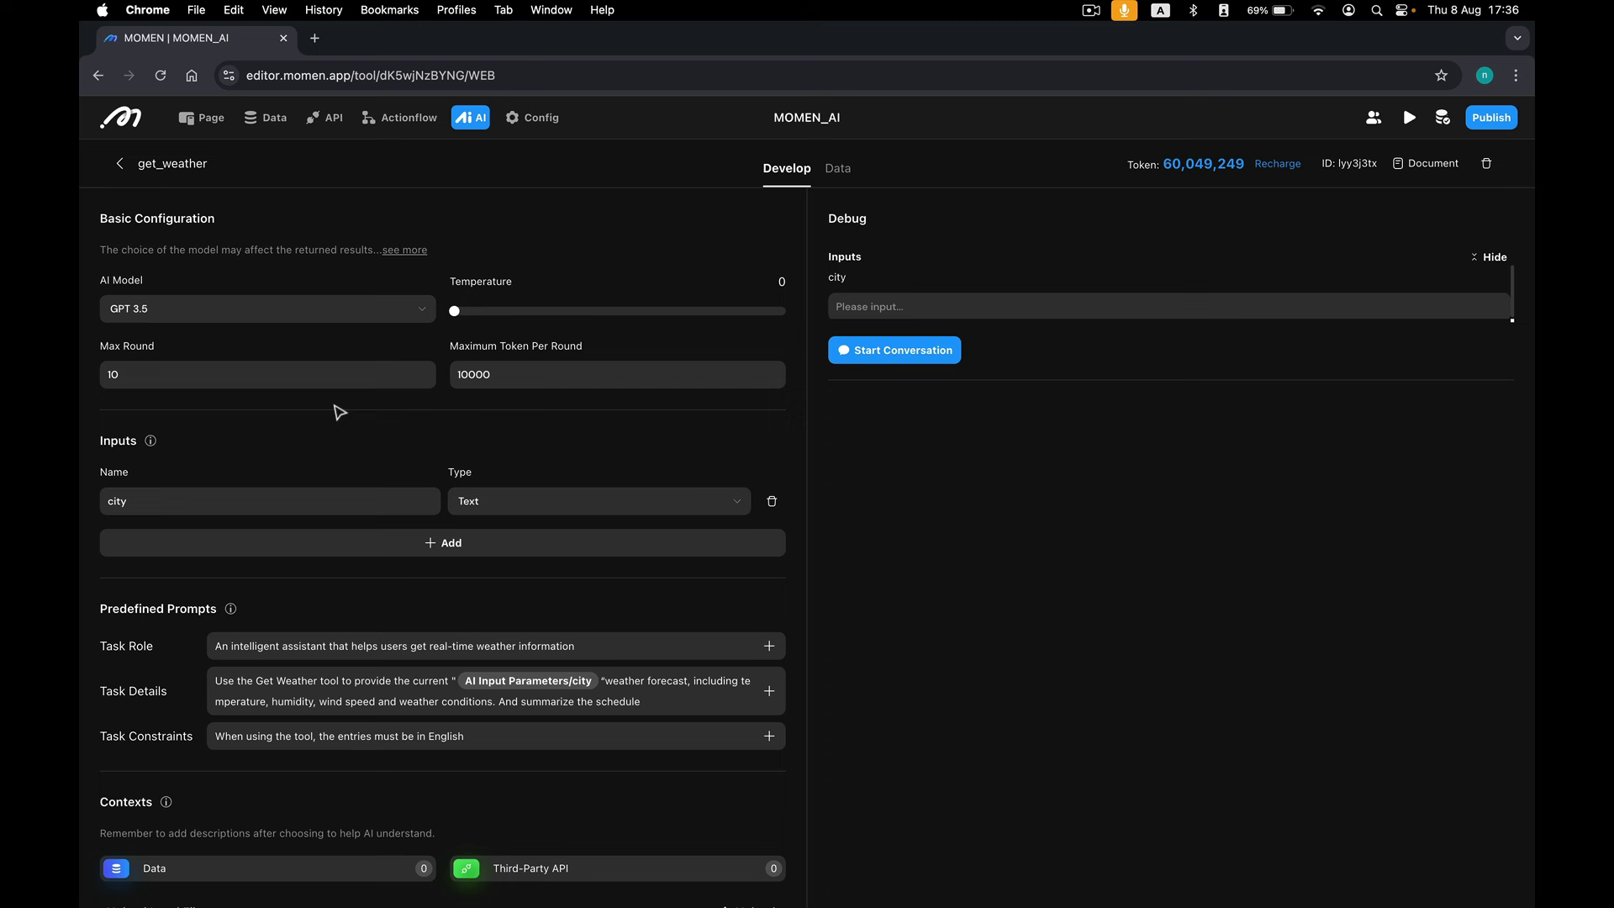
Run get_weather on GPT 4, with temperature slightly above 0 and max rounds 10
left_click(388, 318)
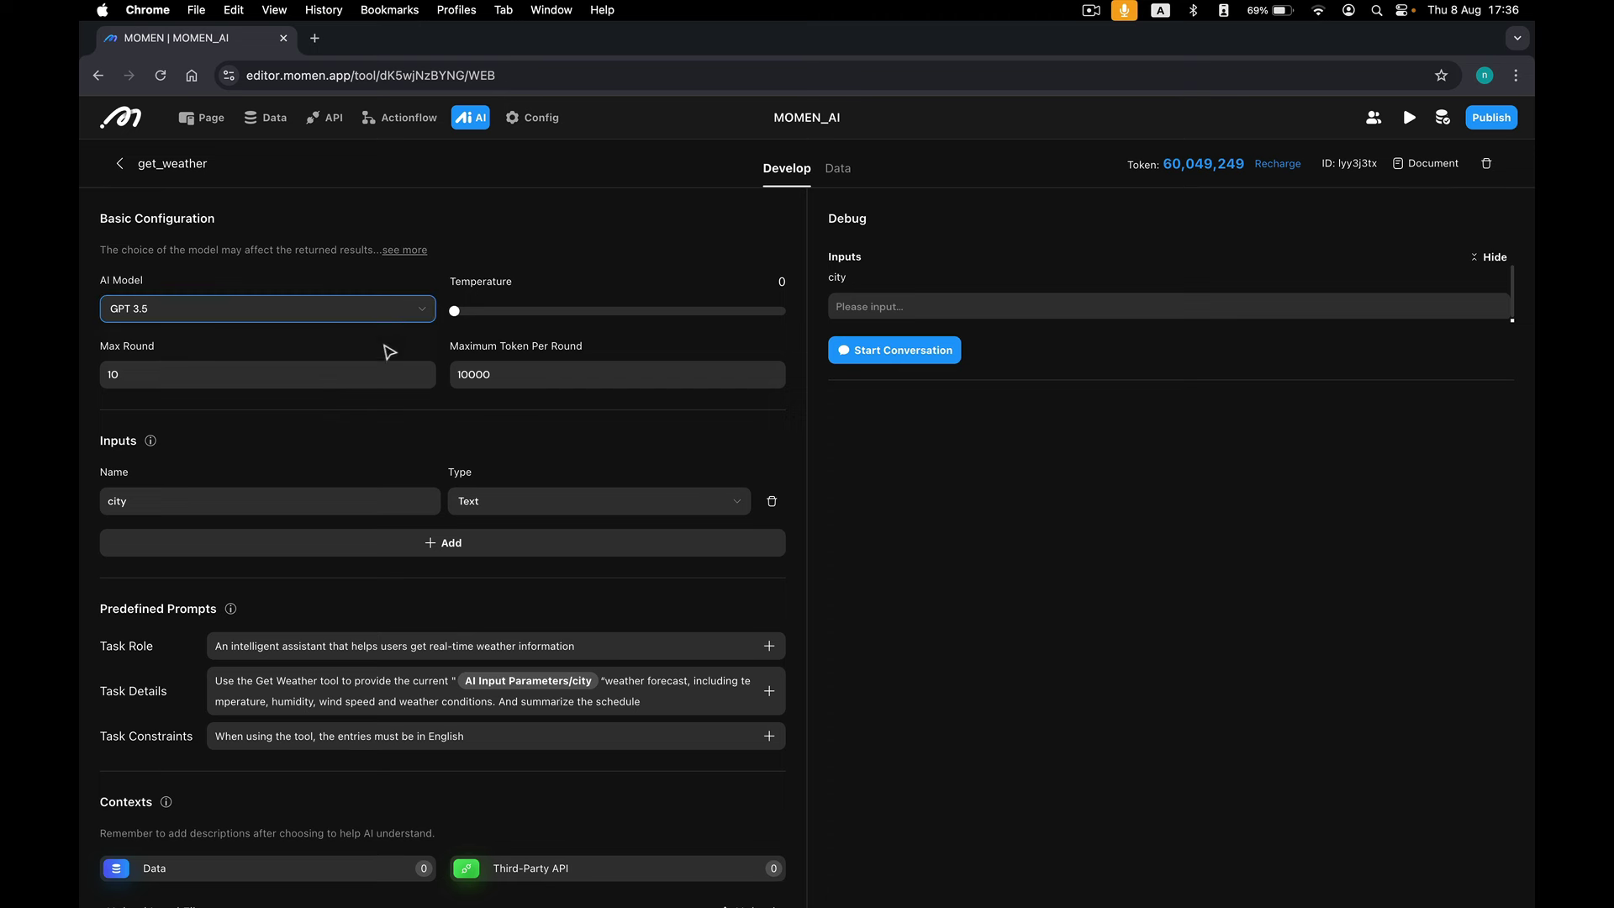
left_click(403, 313)
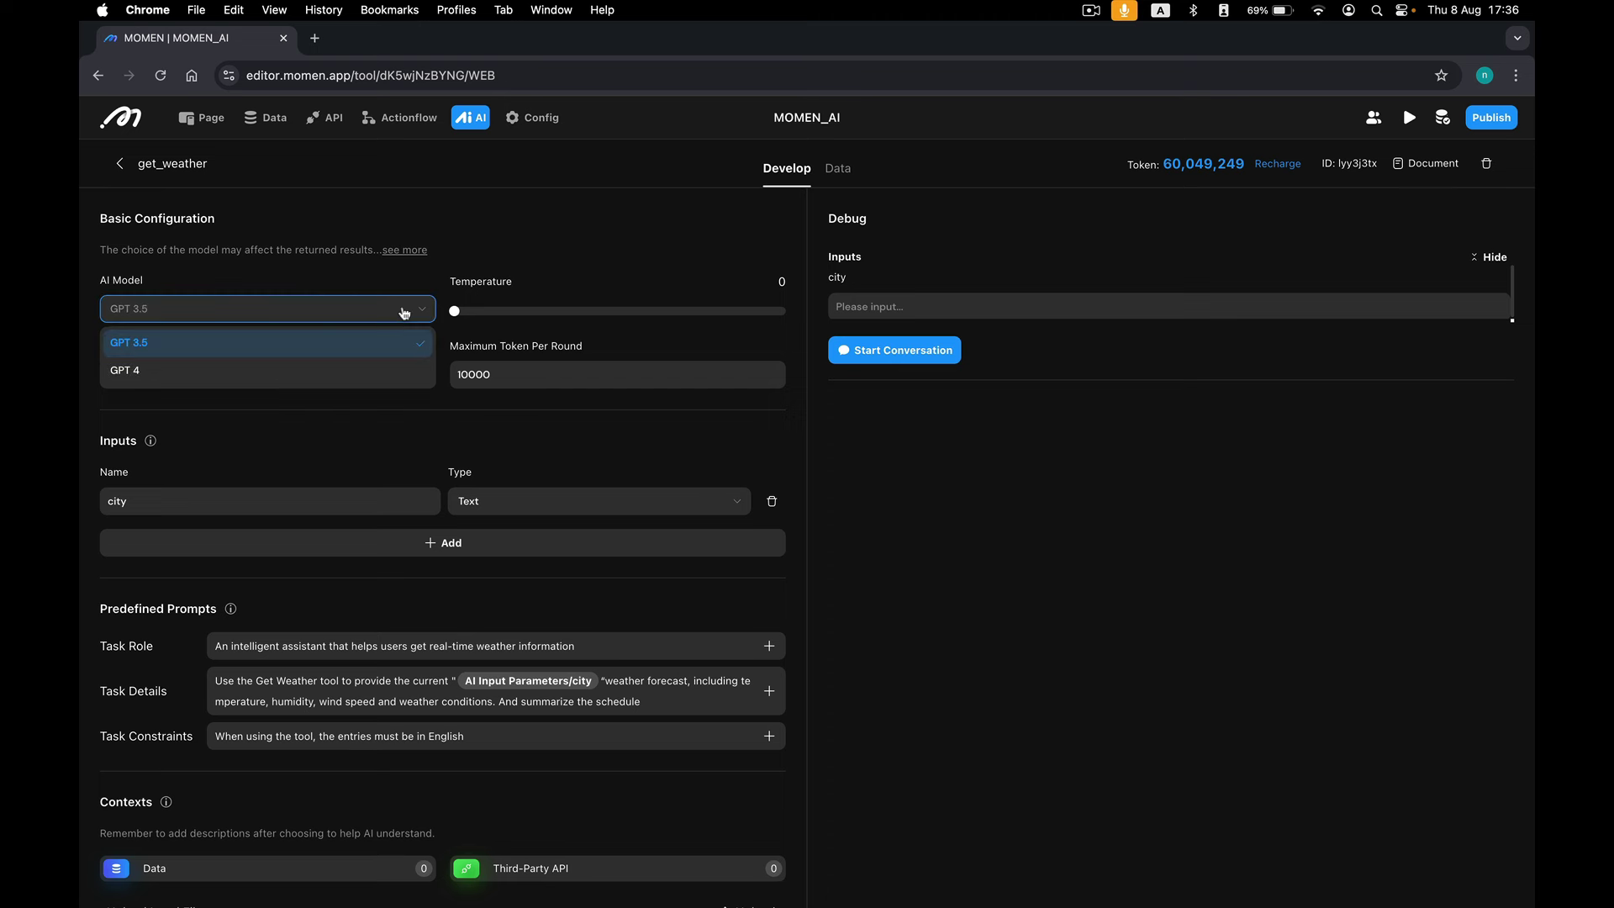
left_click(403, 313)
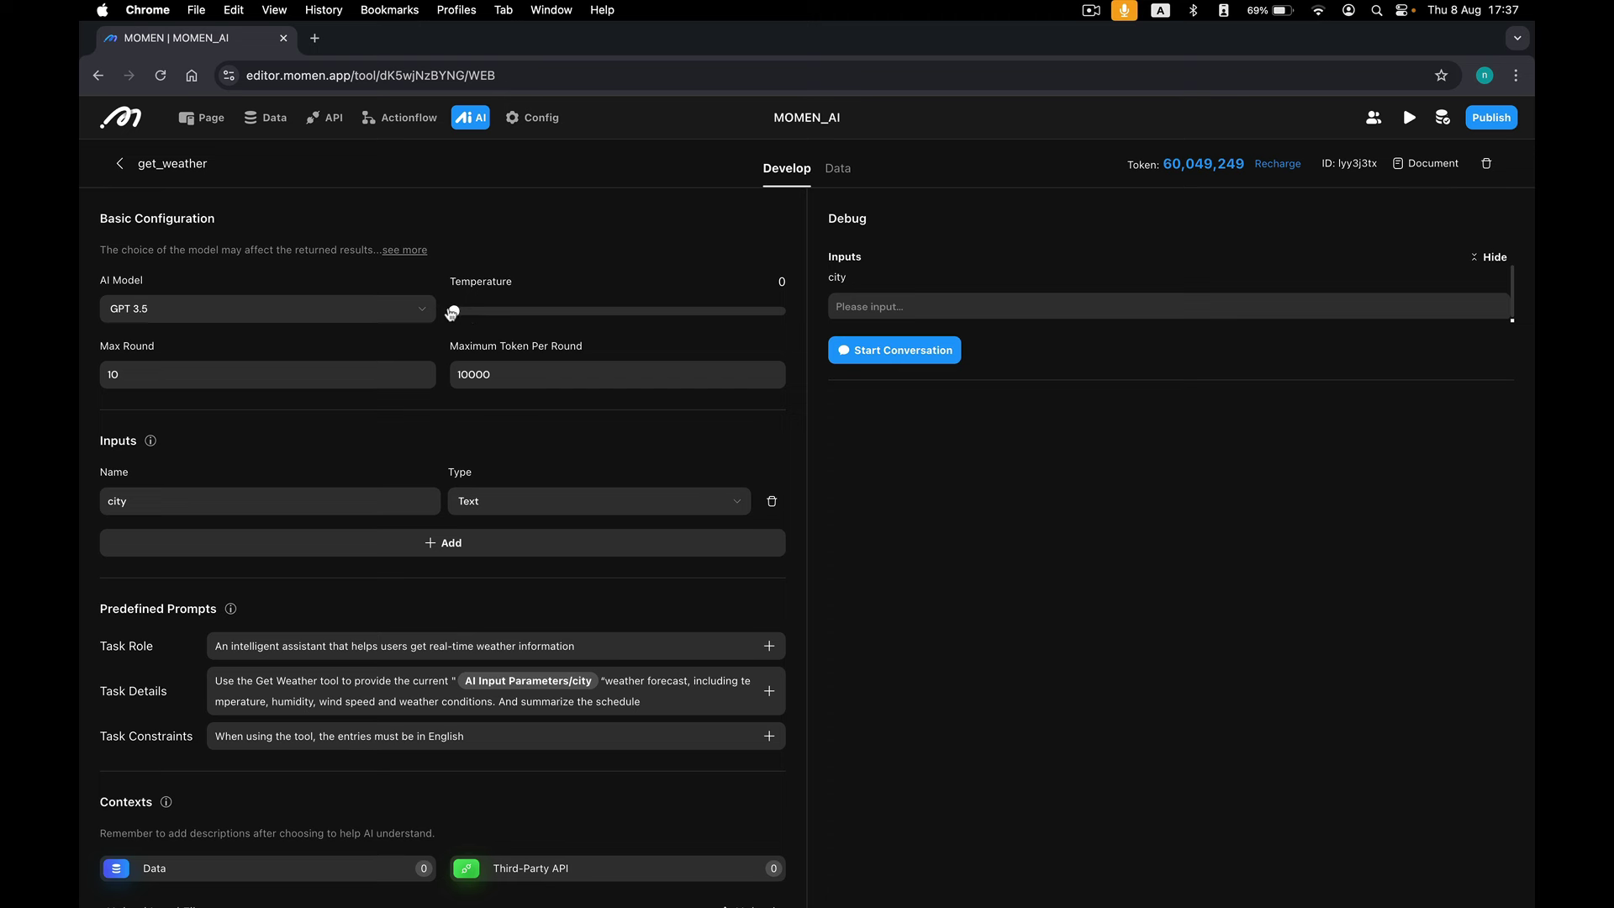
mouse_move(452, 313)
left_mouse_down()
mouse_move(469, 314)
mouse_move(453, 313)
left_mouse_up()
left_click(263, 370)
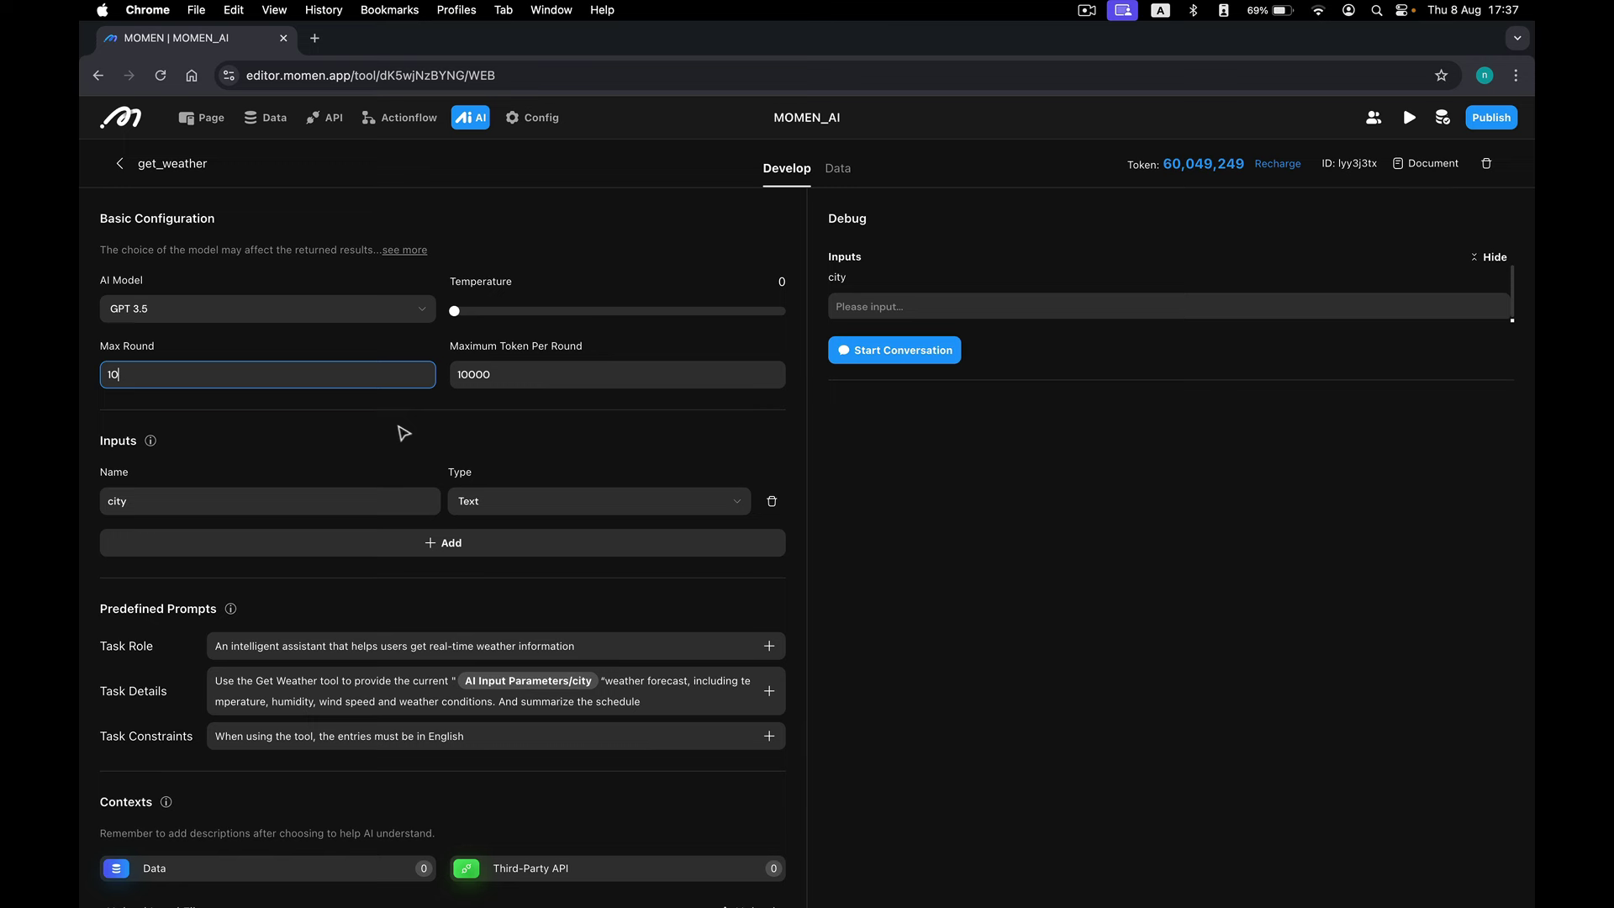
left_click(391, 308)
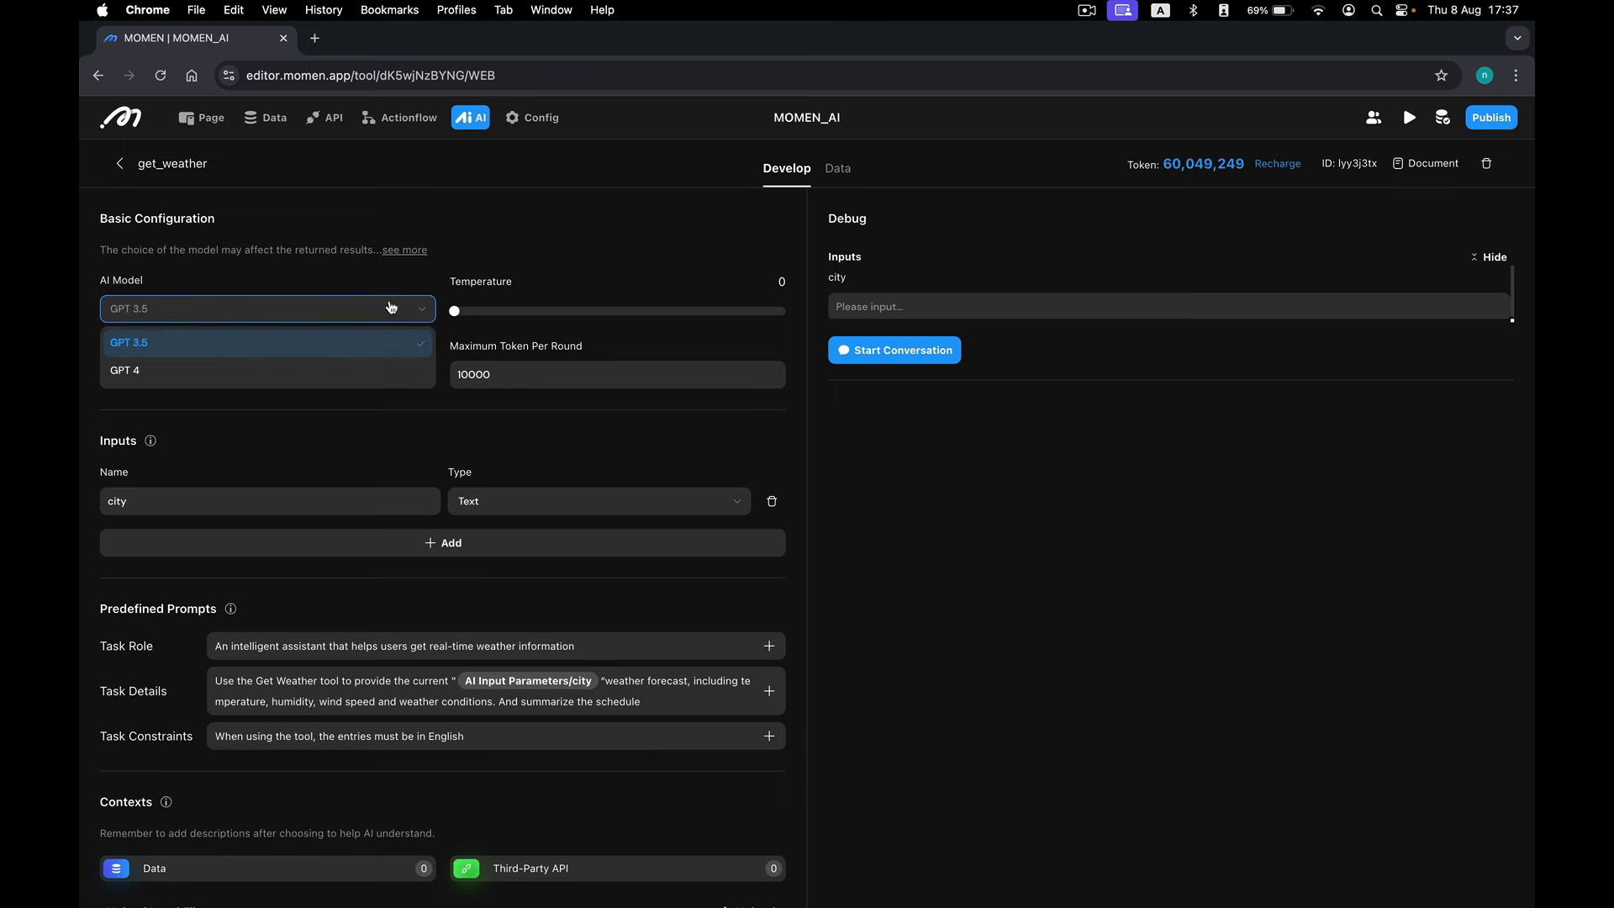
left_click(273, 370)
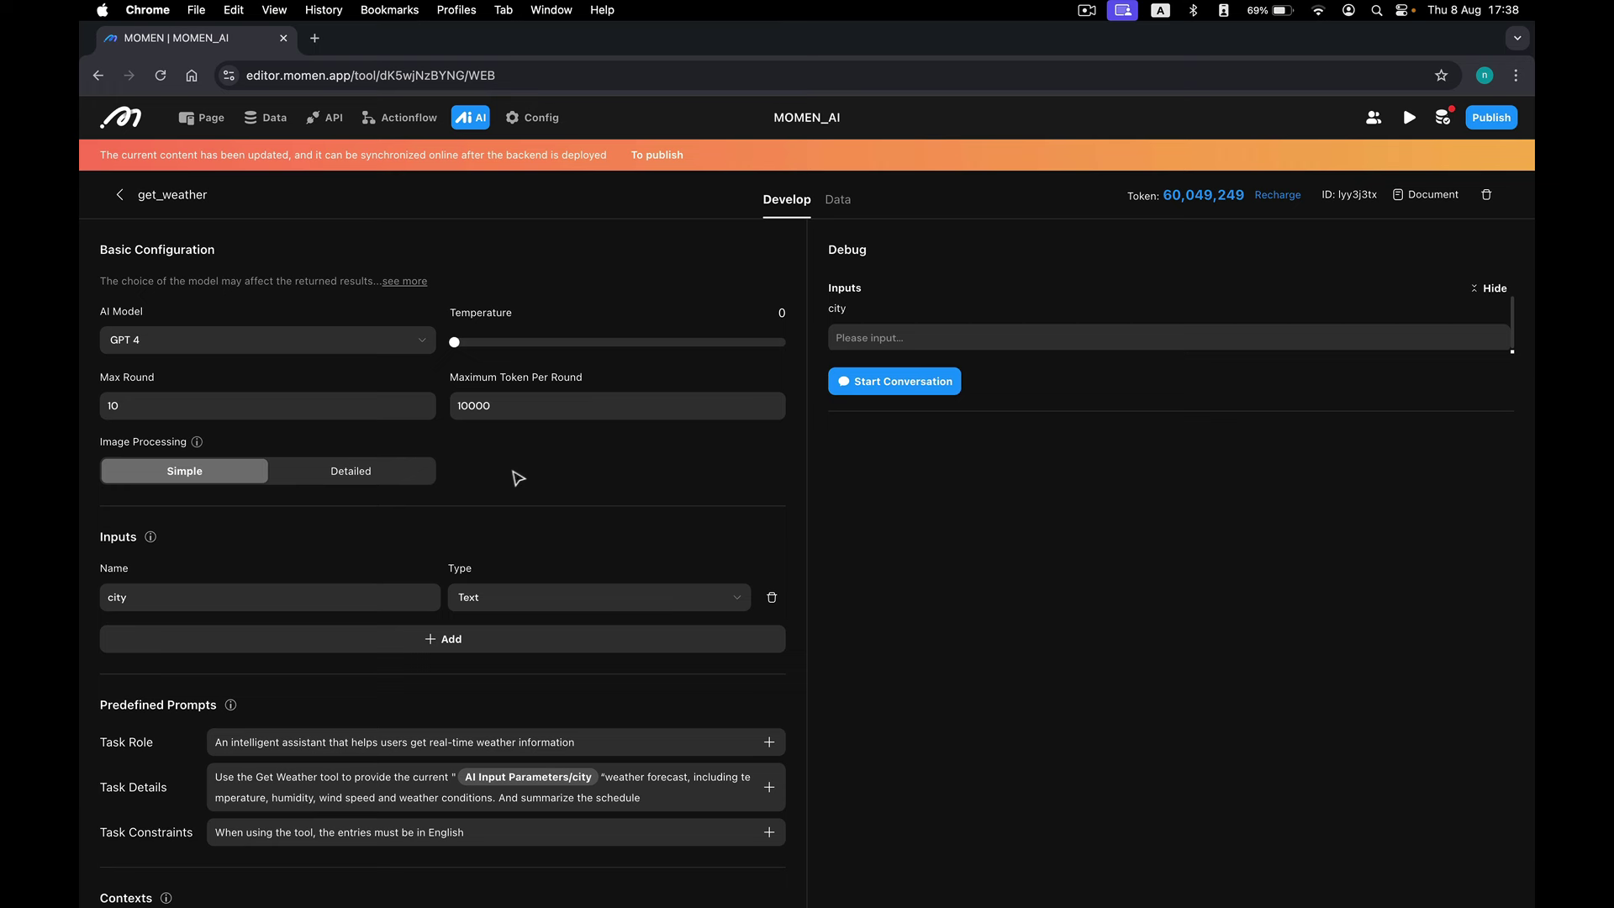
scroll(471, 471, "down", 2)
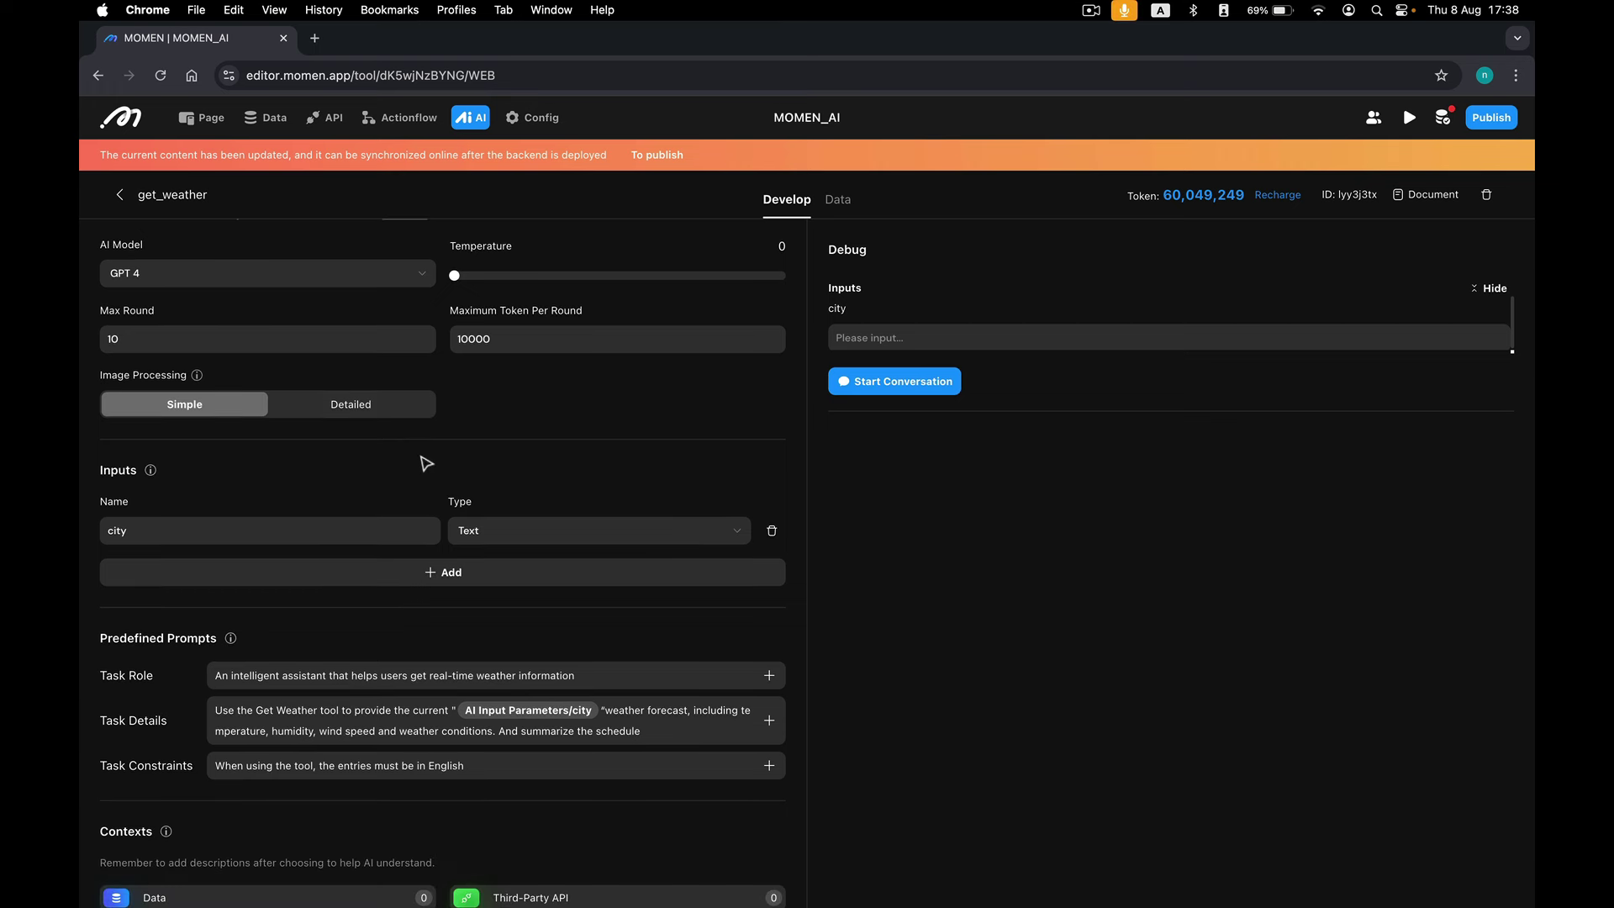
left_click(448, 572)
left_click(349, 572)
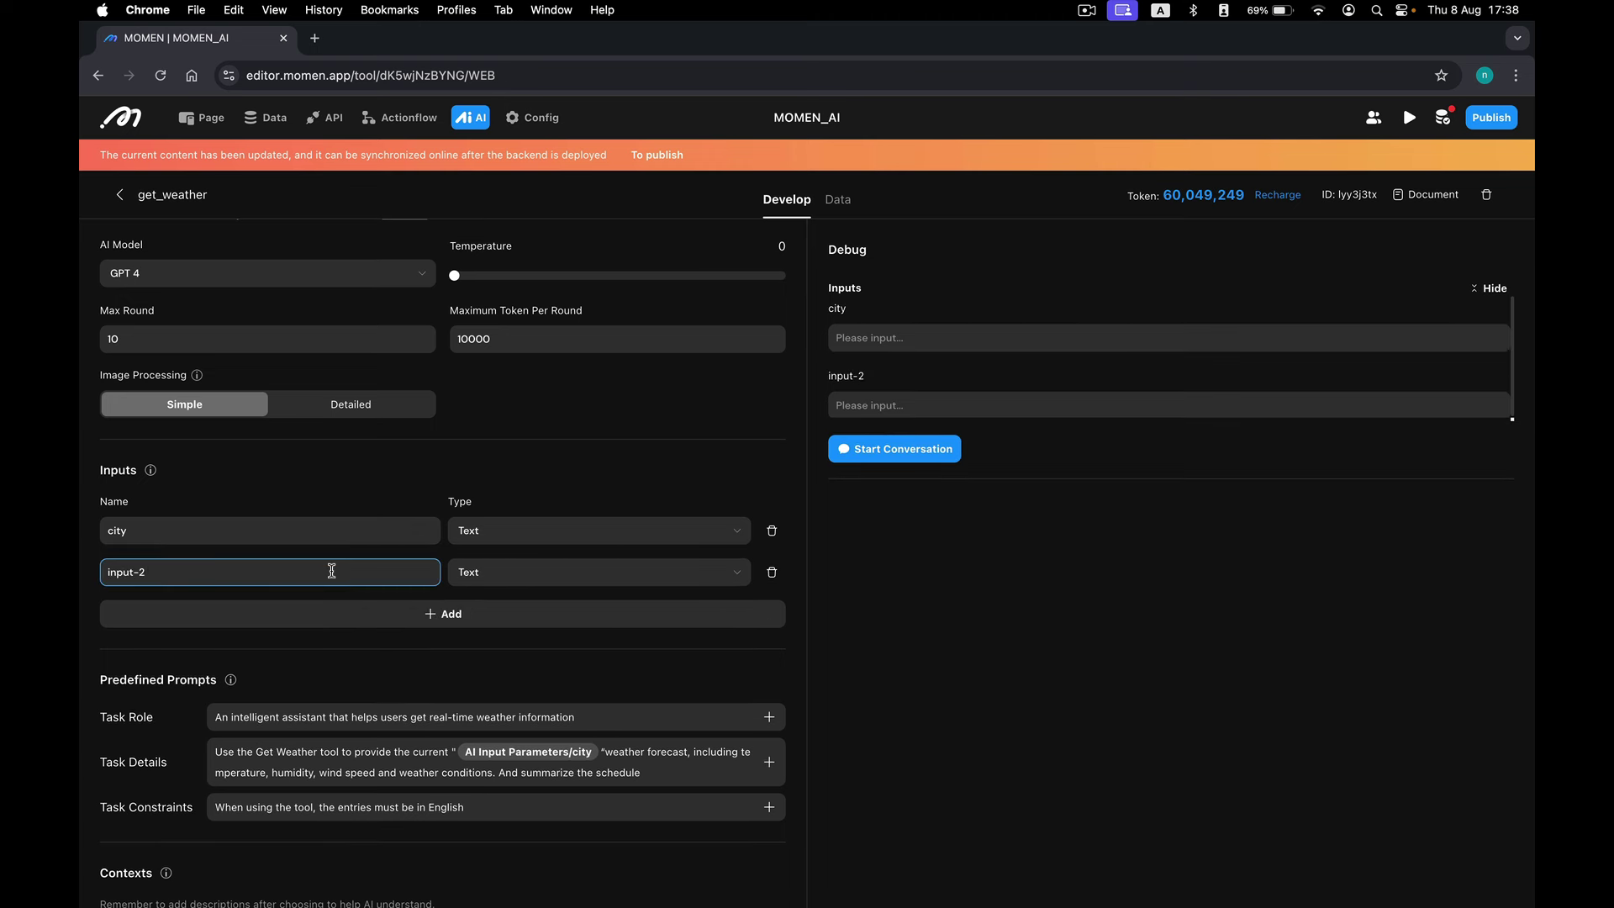
key("BackSpace")
type("3")
left_click(559, 582)
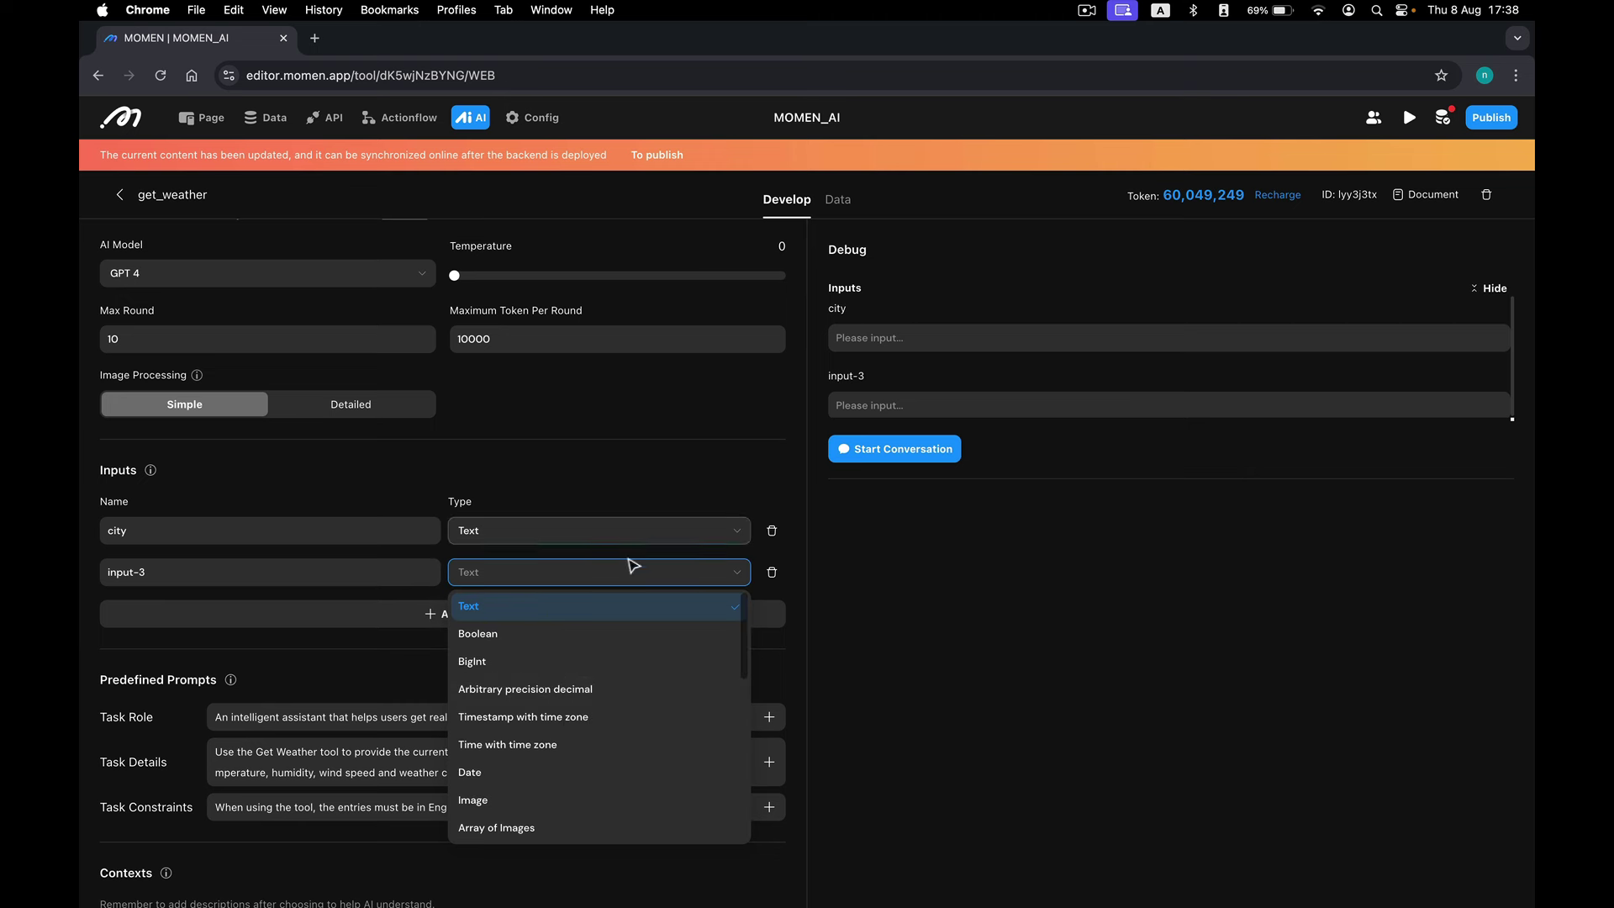
left_click(675, 575)
left_click(772, 572)
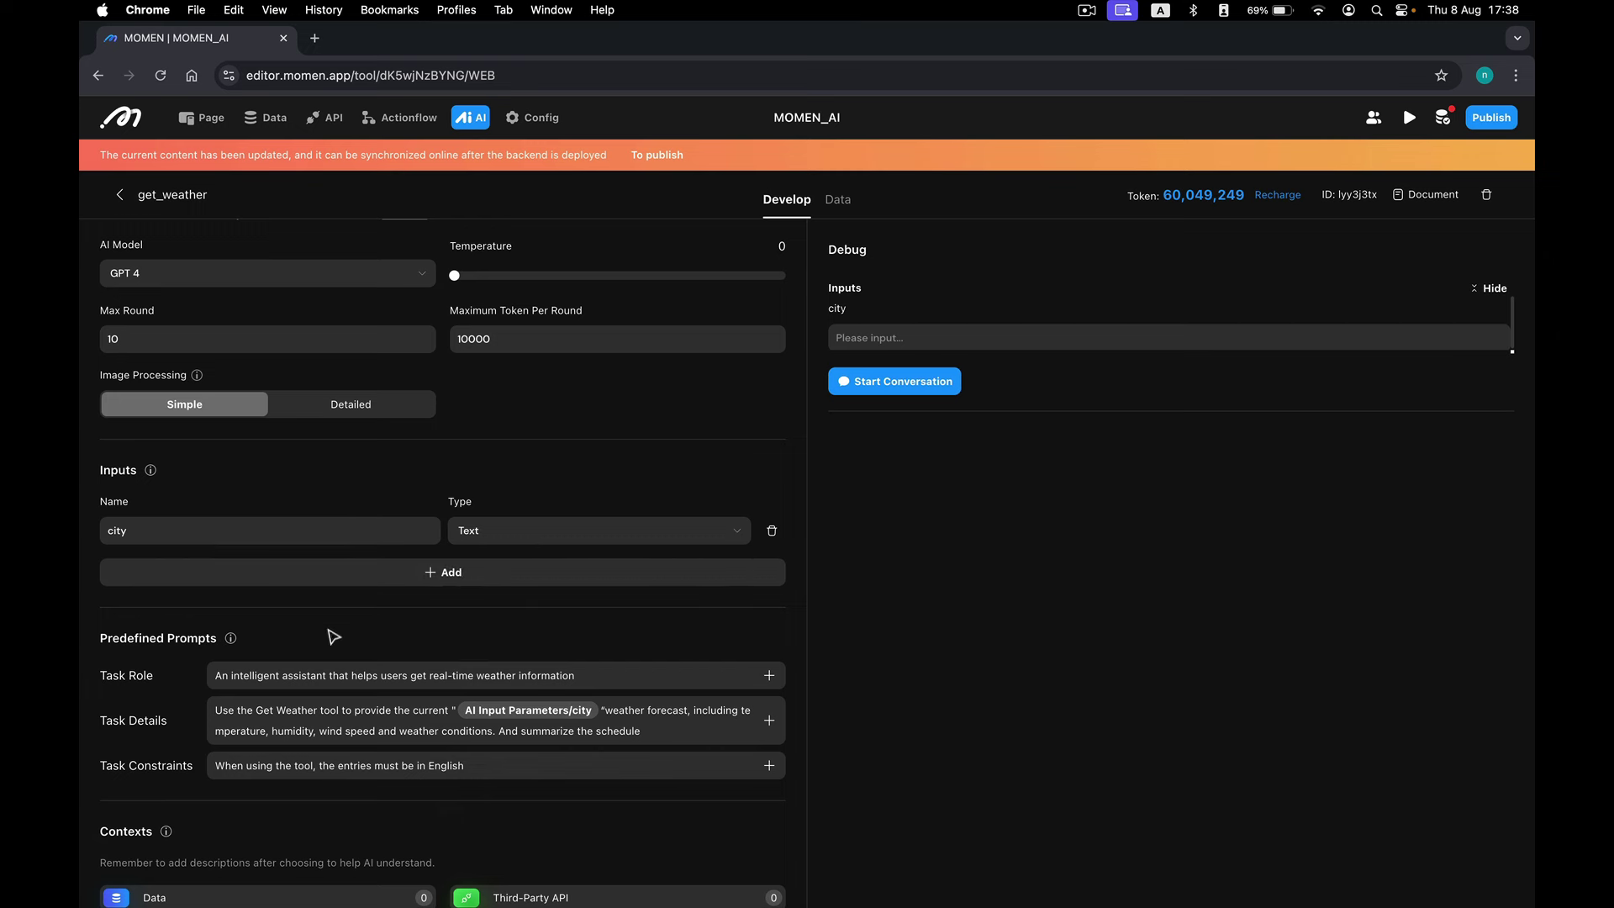
scroll(334, 637, "down", 2)
scroll(334, 637, "down", 1)
scroll(334, 636, "down", 2)
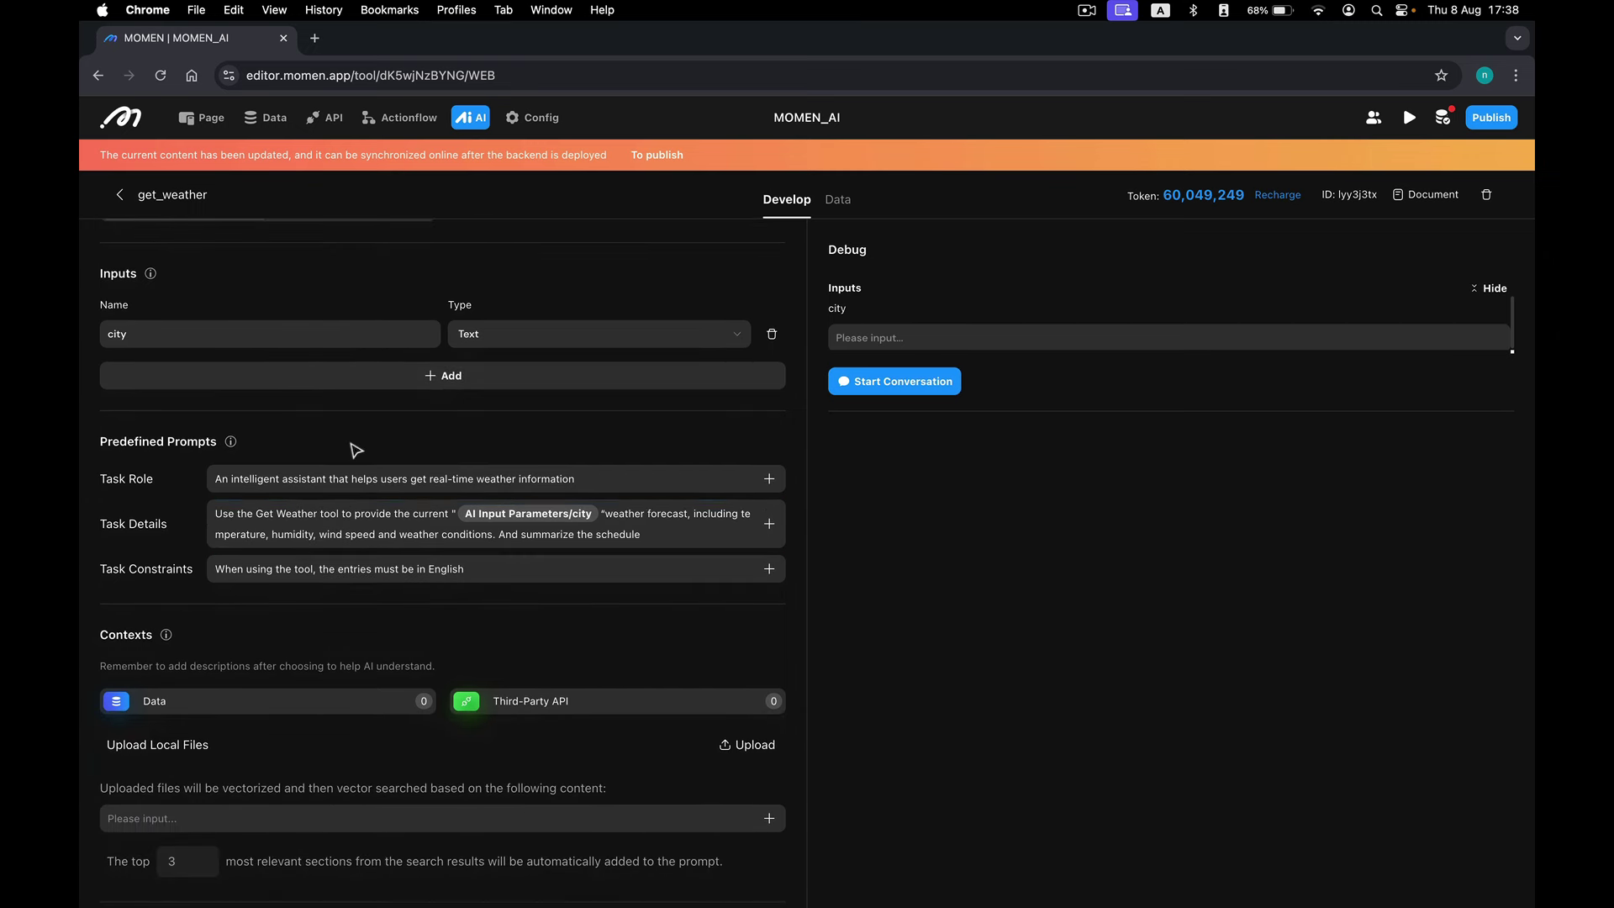
left_click(557, 477)
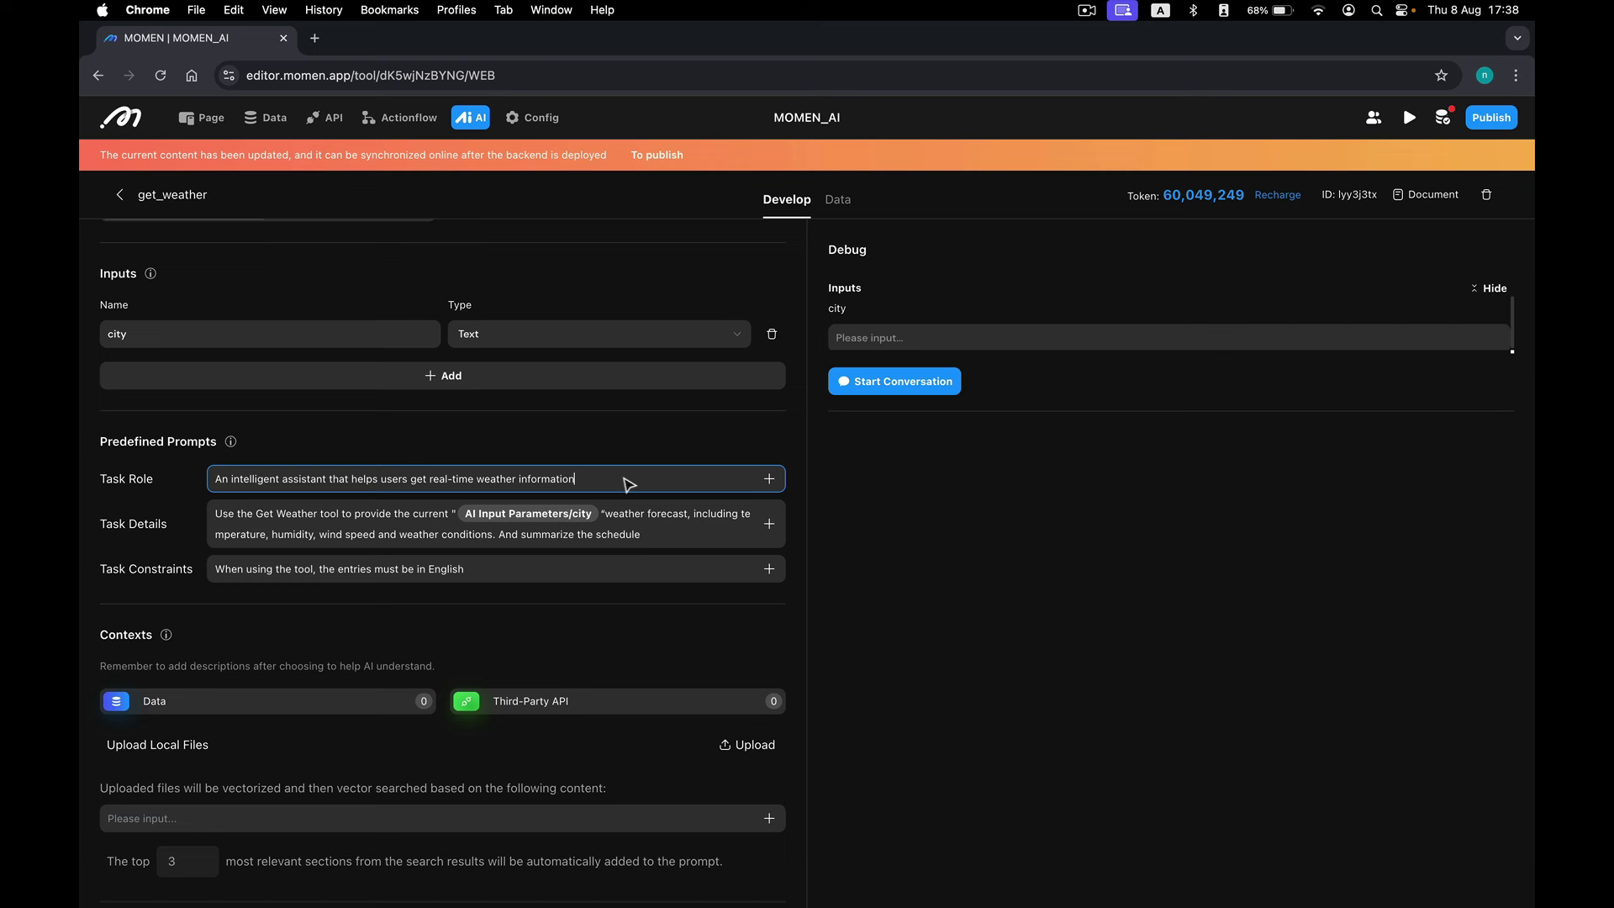
left_click(768, 479)
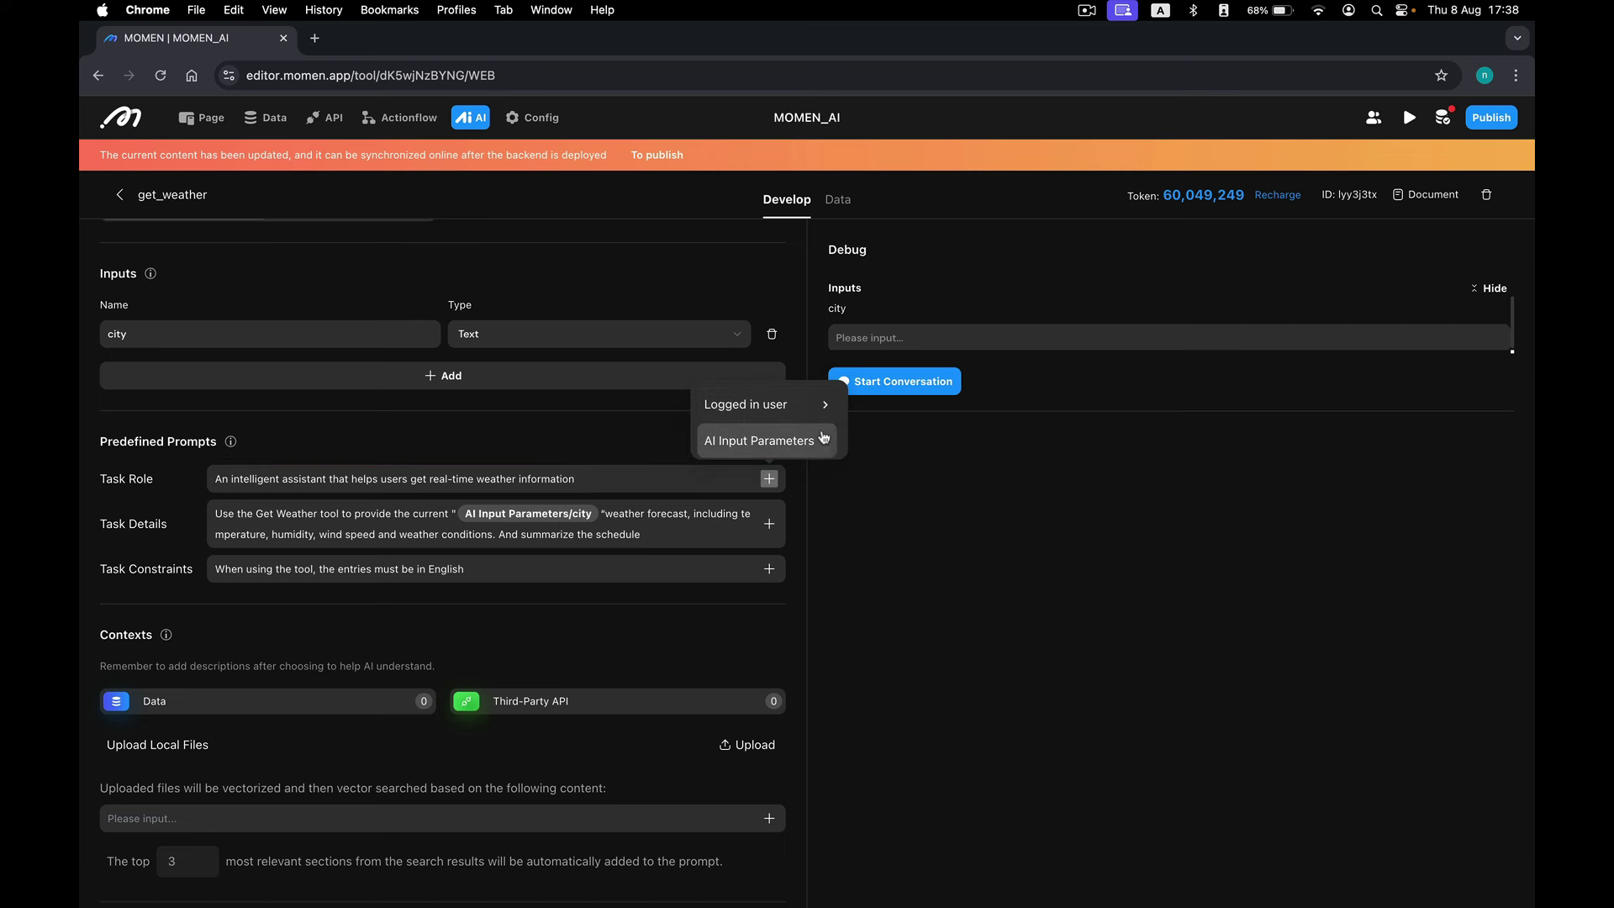
mouse_move(759, 441)
left_click(874, 450)
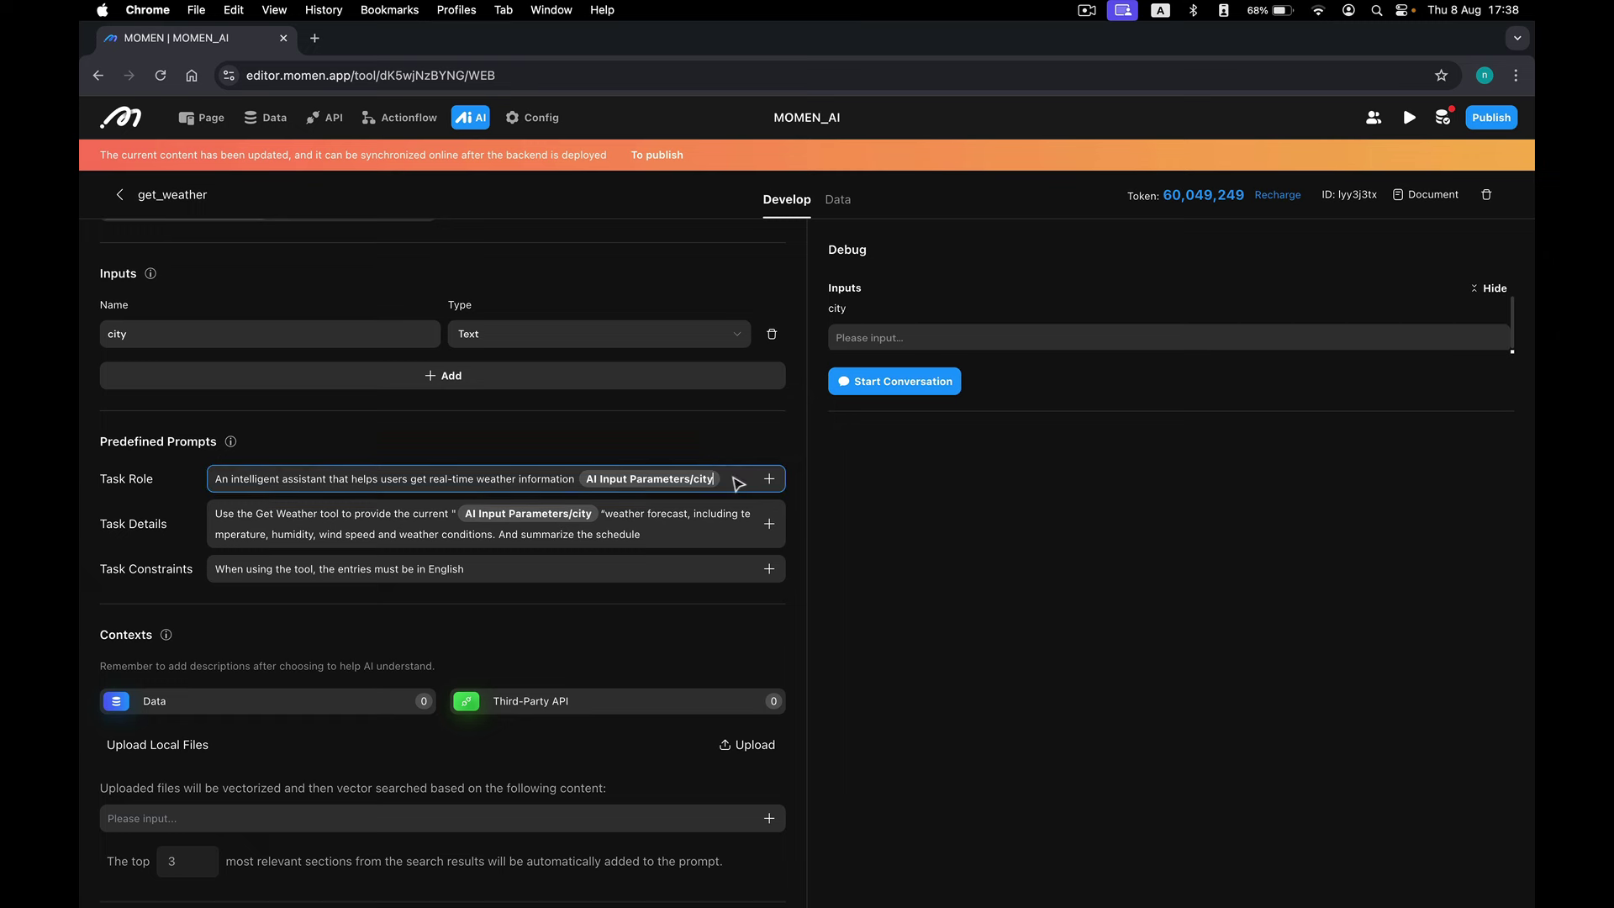
key("BackSpace")
scroll(558, 634, "down", 2)
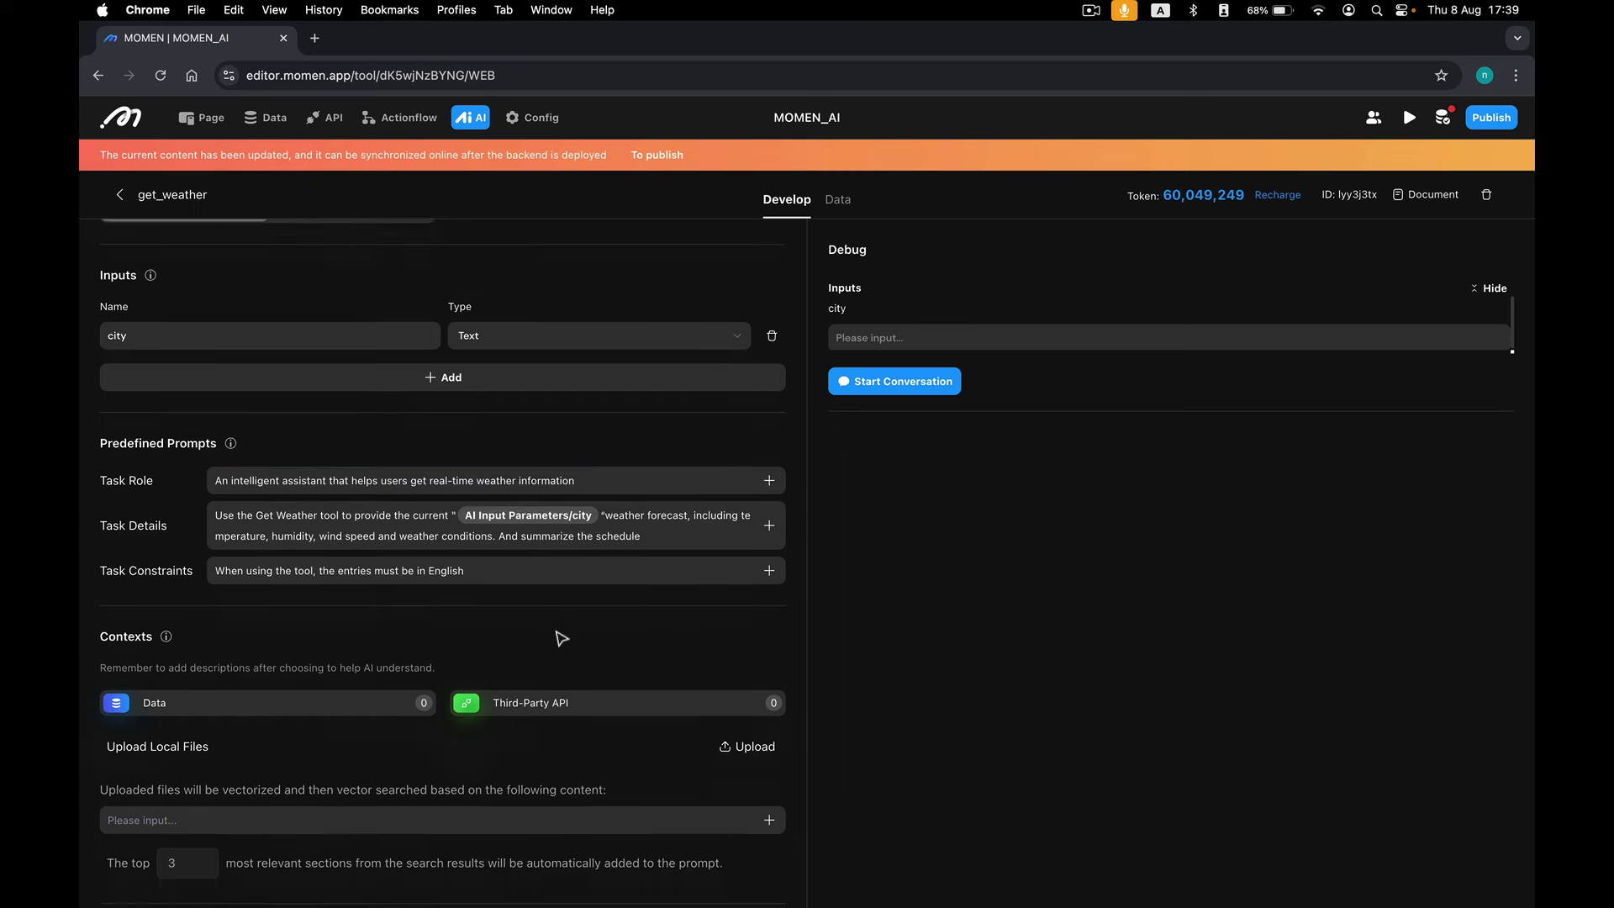
scroll(554, 636, "down", 2)
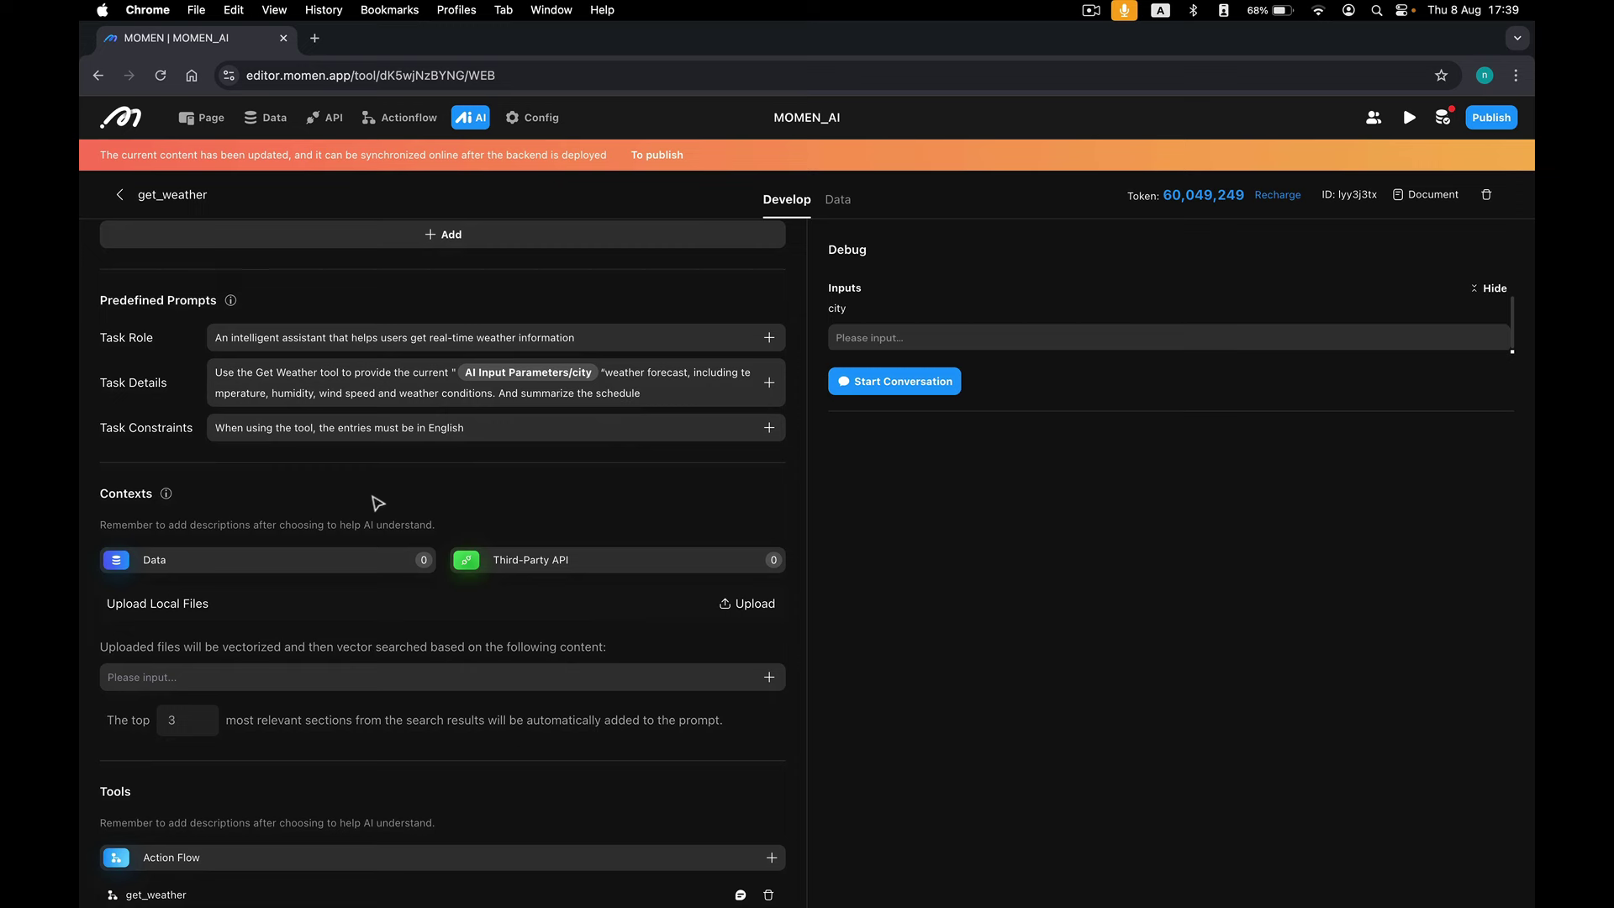
Attach exhibitor_info as data context, sorted by description vector similarity to the city input
left_click(375, 562)
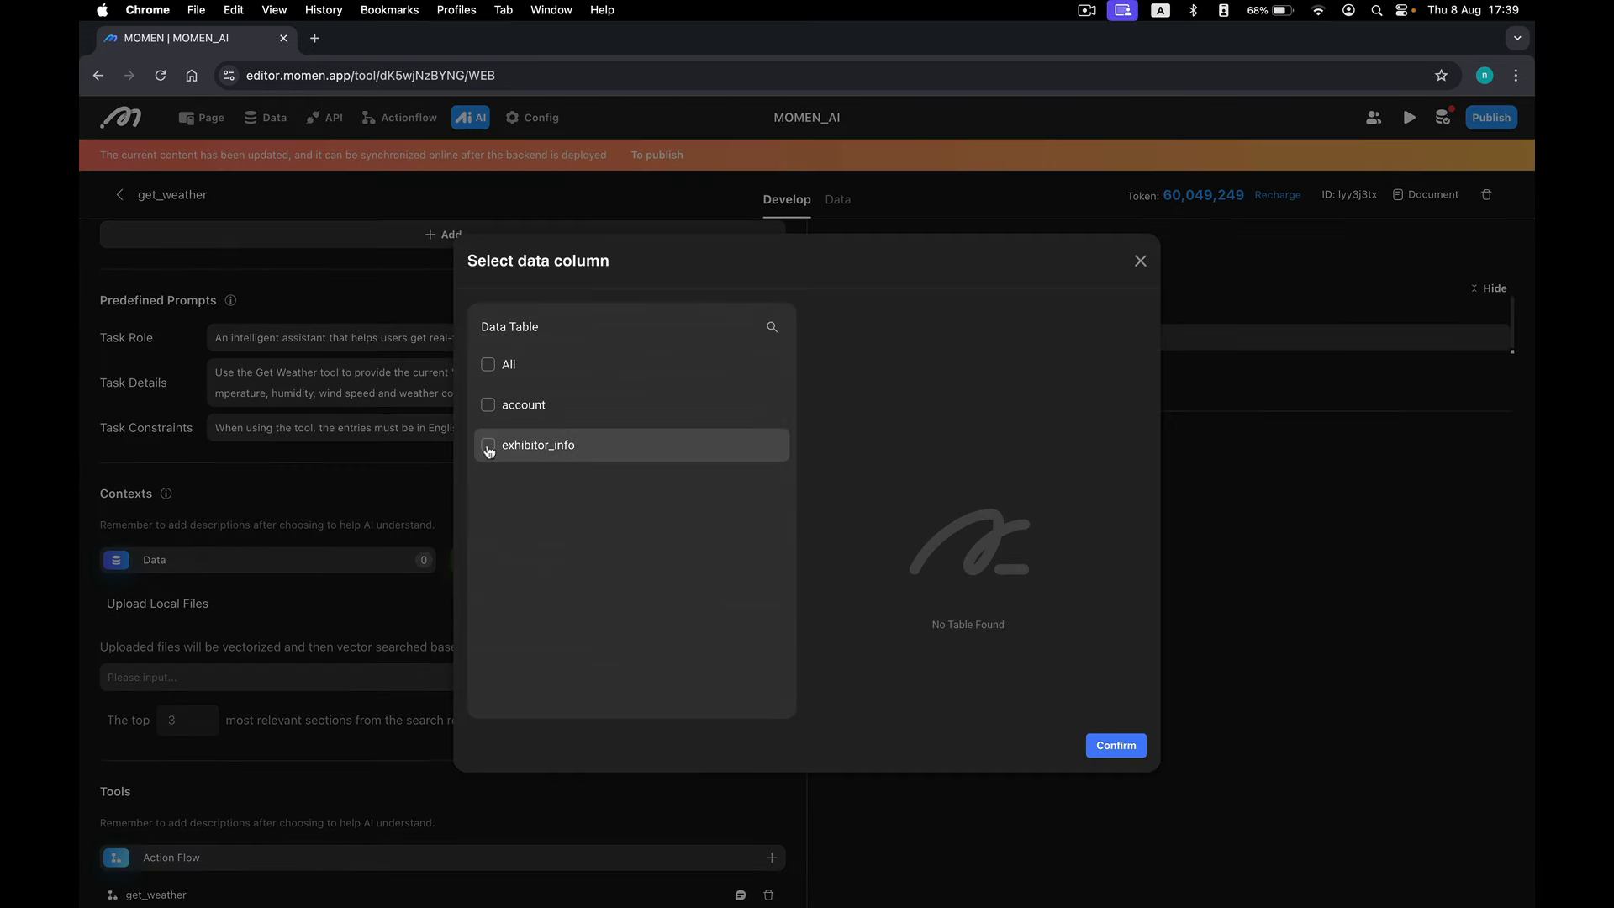
left_click(490, 447)
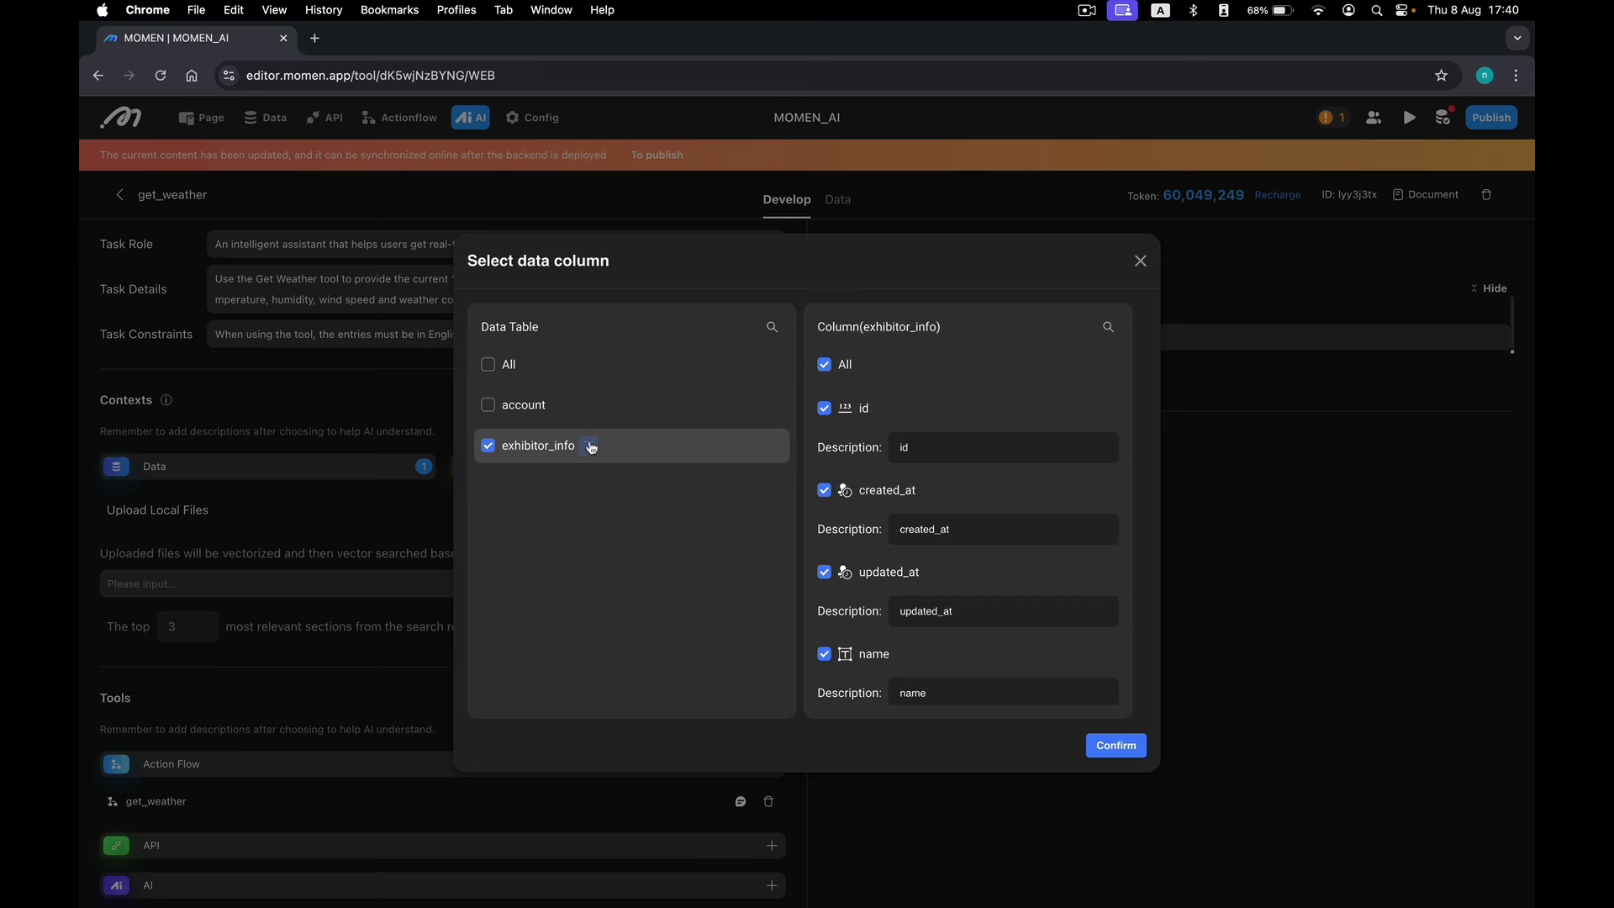
left_click(590, 446)
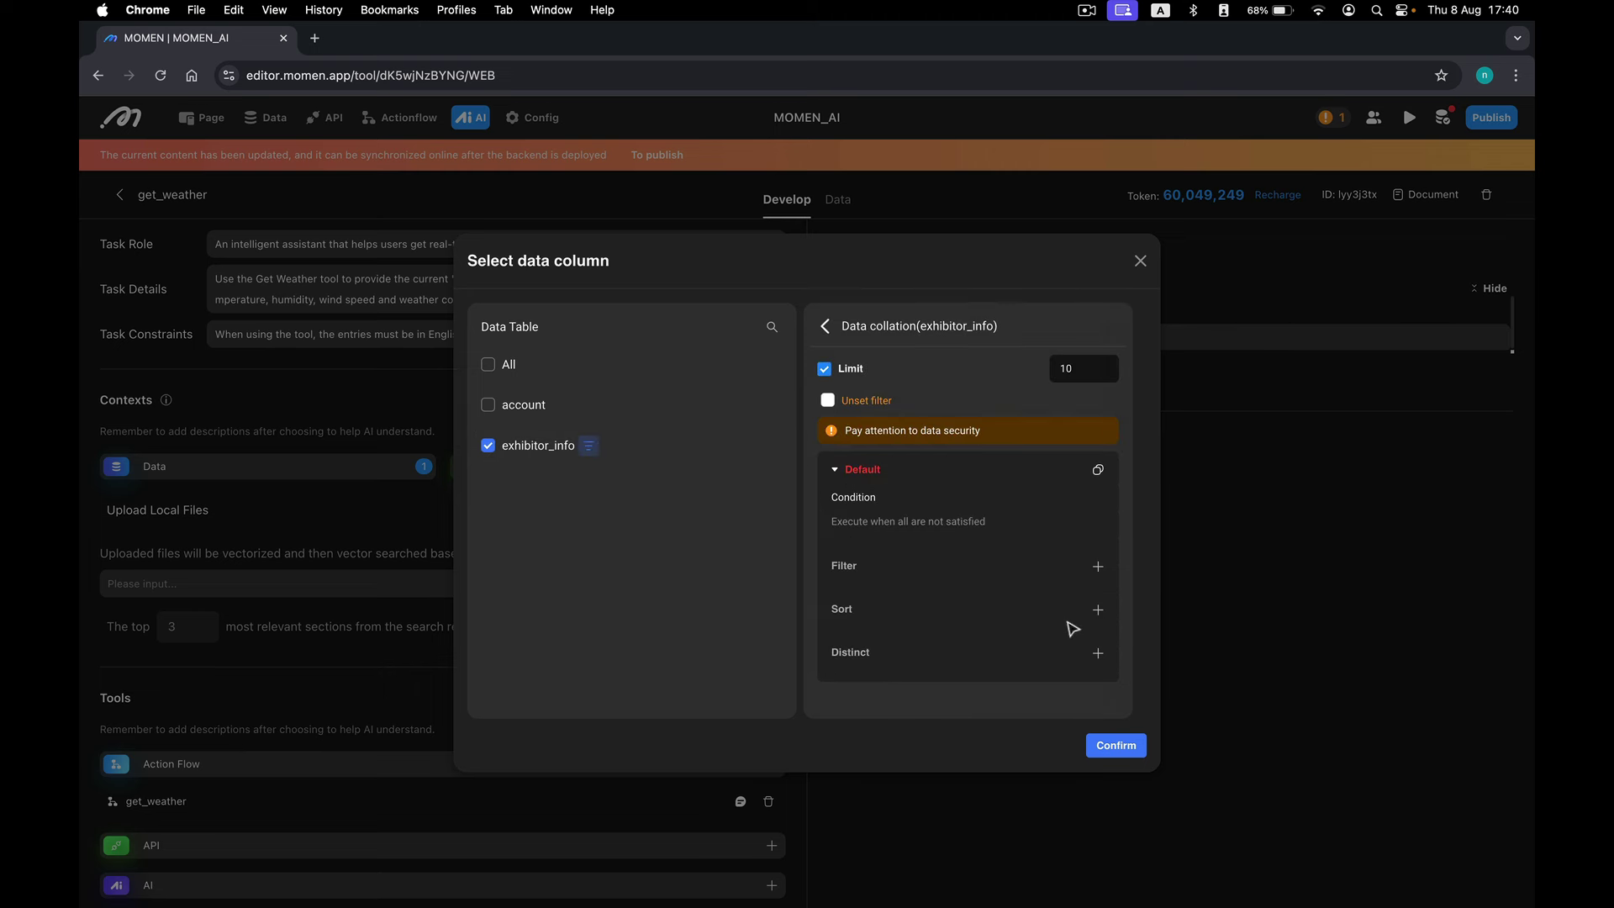
left_click(1099, 612)
left_click(1000, 646)
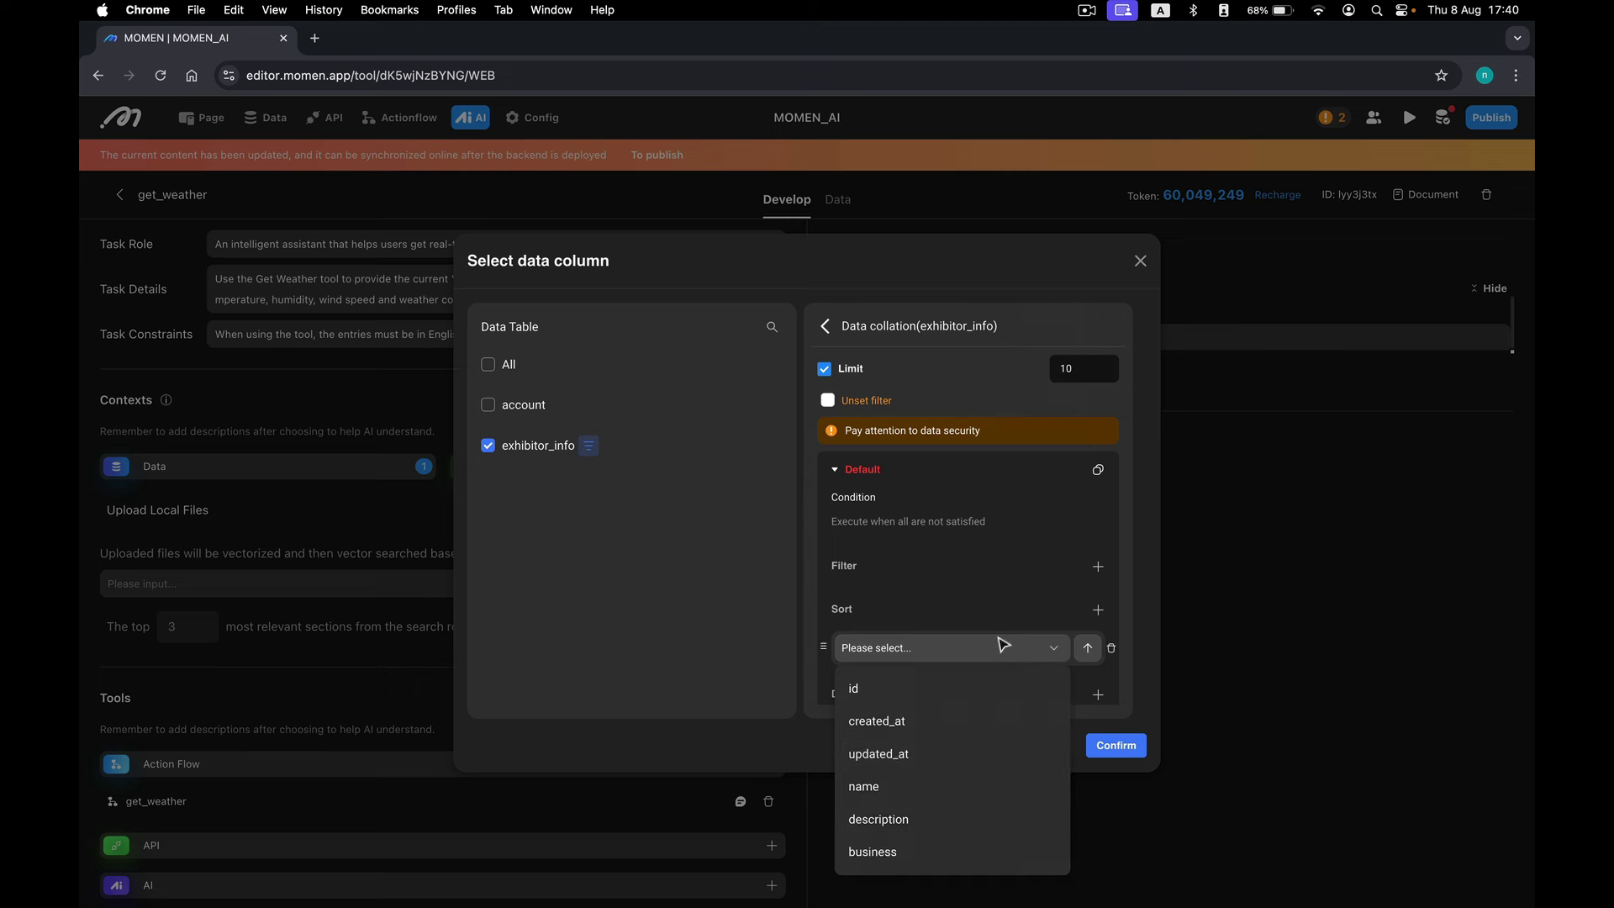
left_click(921, 820)
left_click(1089, 650)
left_click(1089, 649)
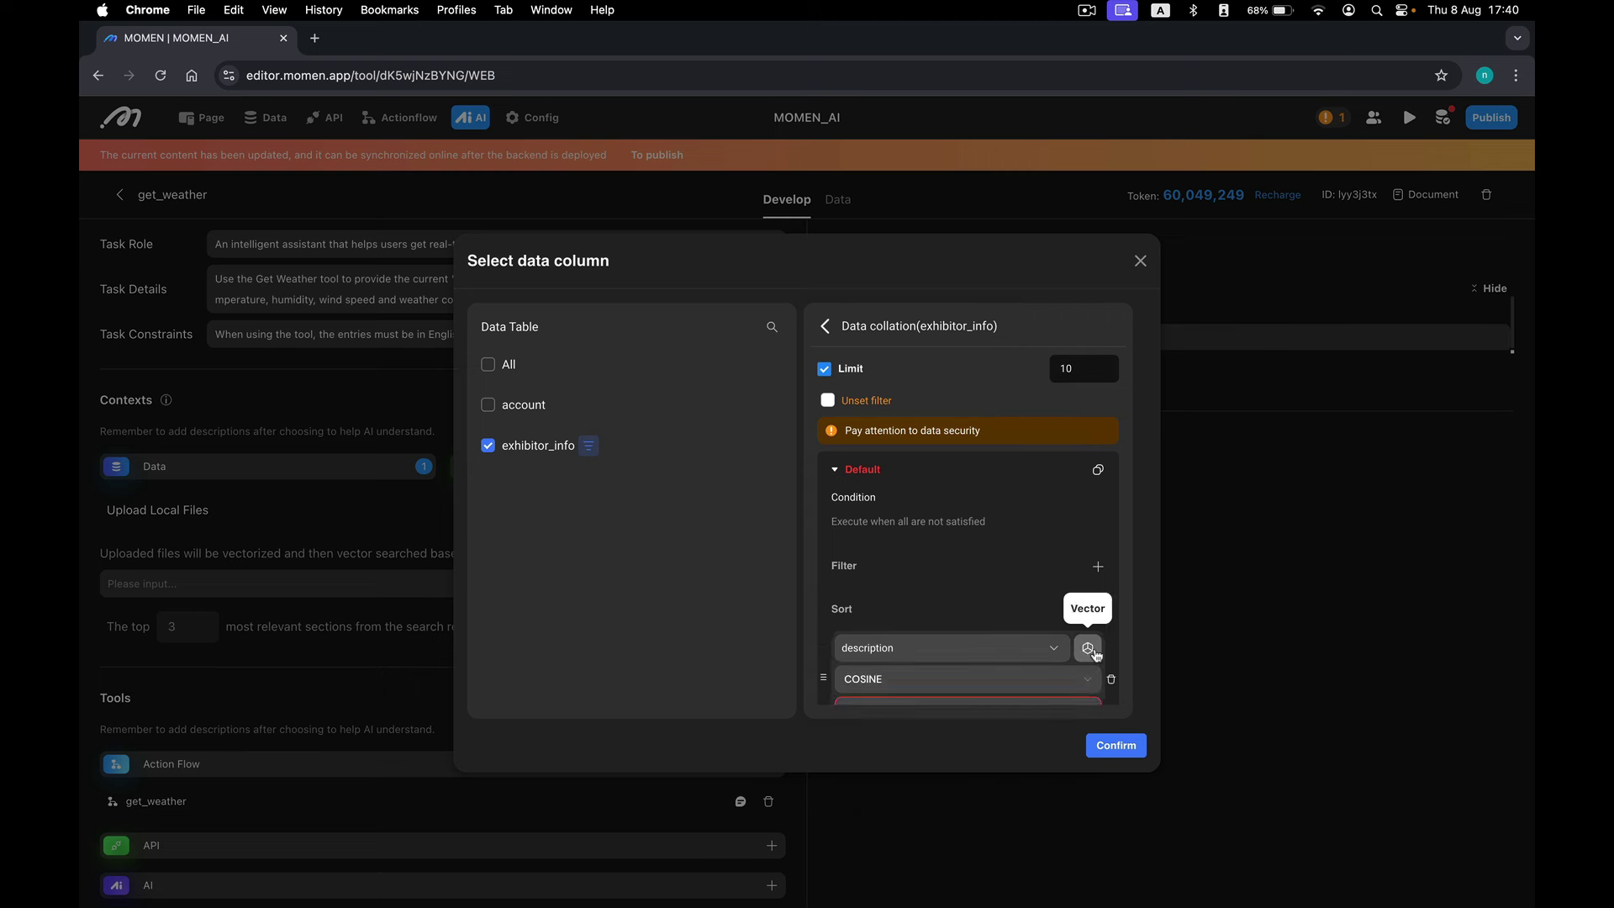
scroll(1089, 639, "down", 2)
left_click(1086, 619)
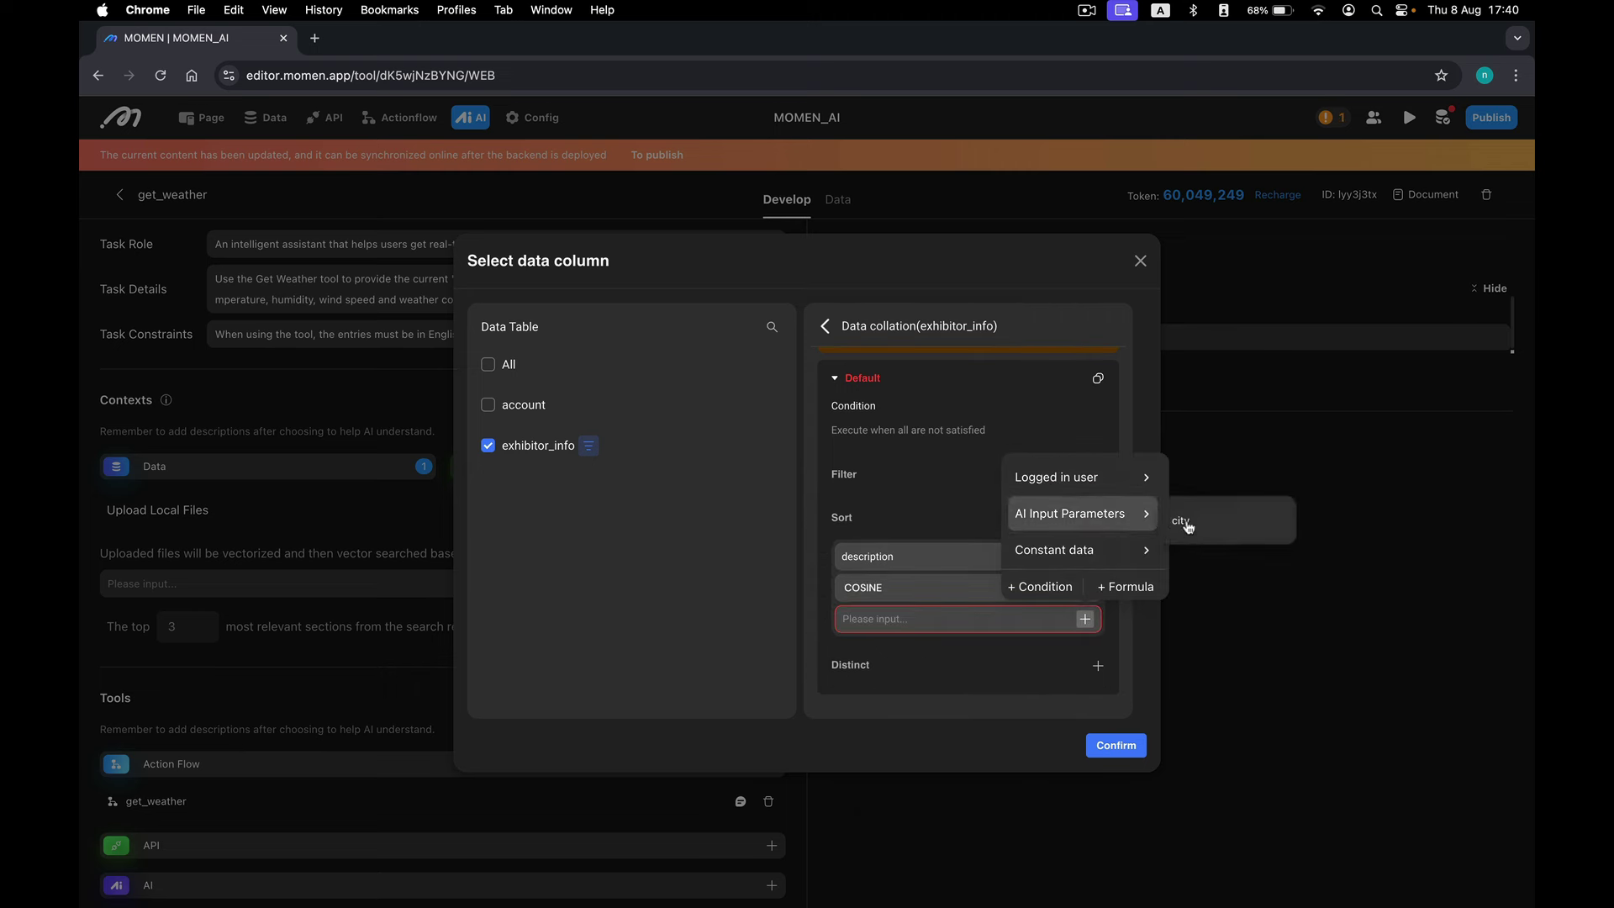
left_click(1226, 530)
Remove the similarity sort, deselect exhibitor_info and close the data dialog
left_click(1115, 589)
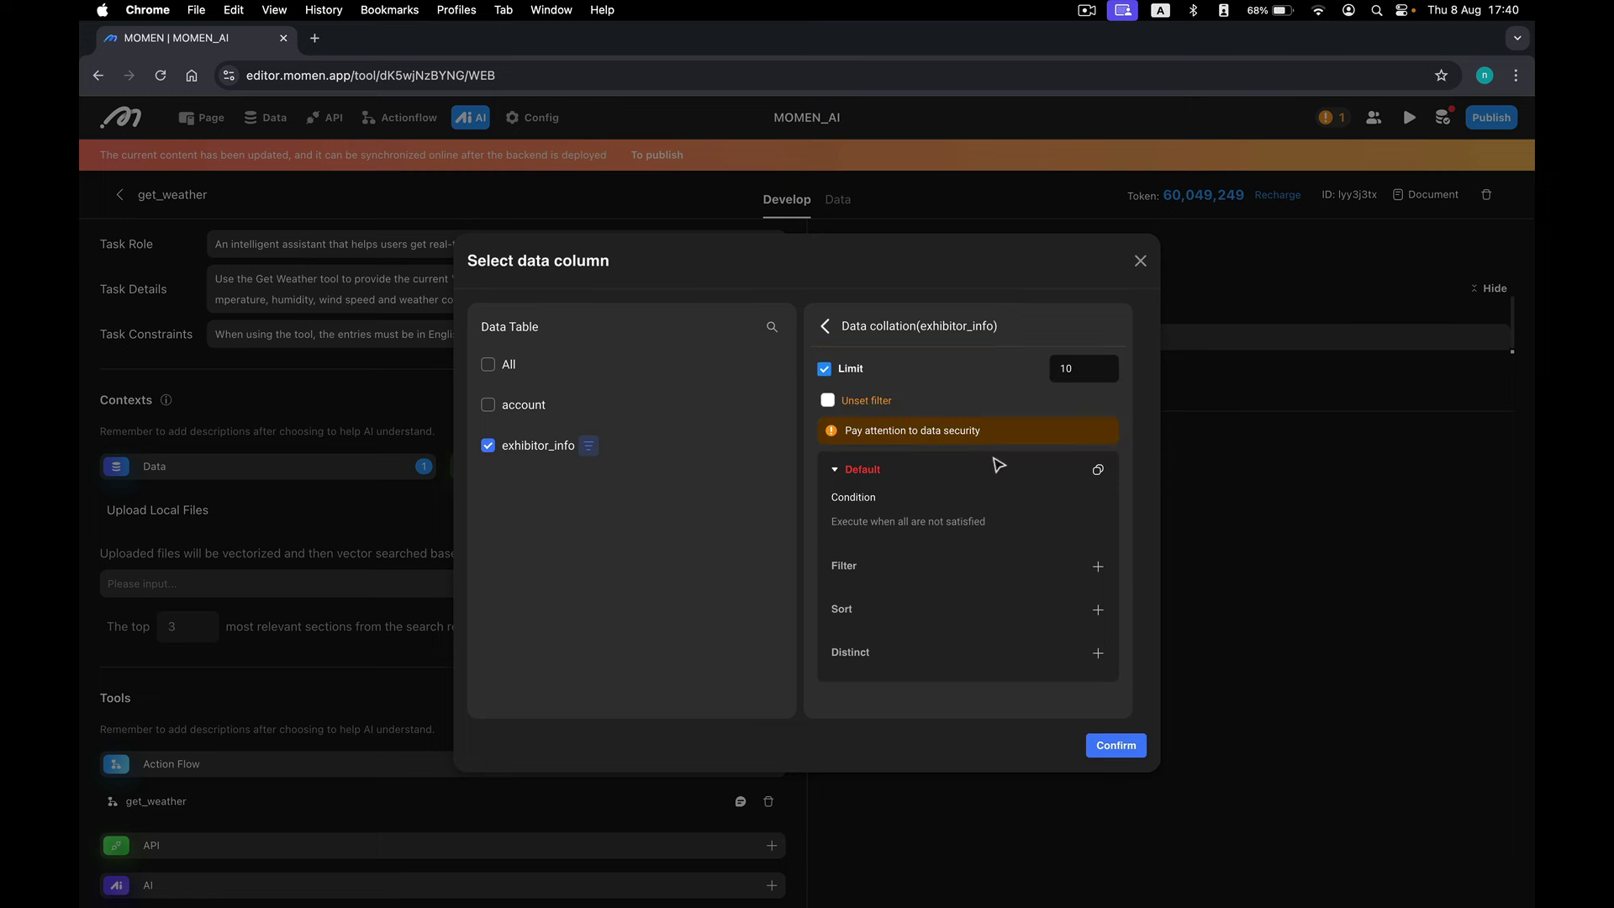
left_click(487, 444)
left_click(1141, 262)
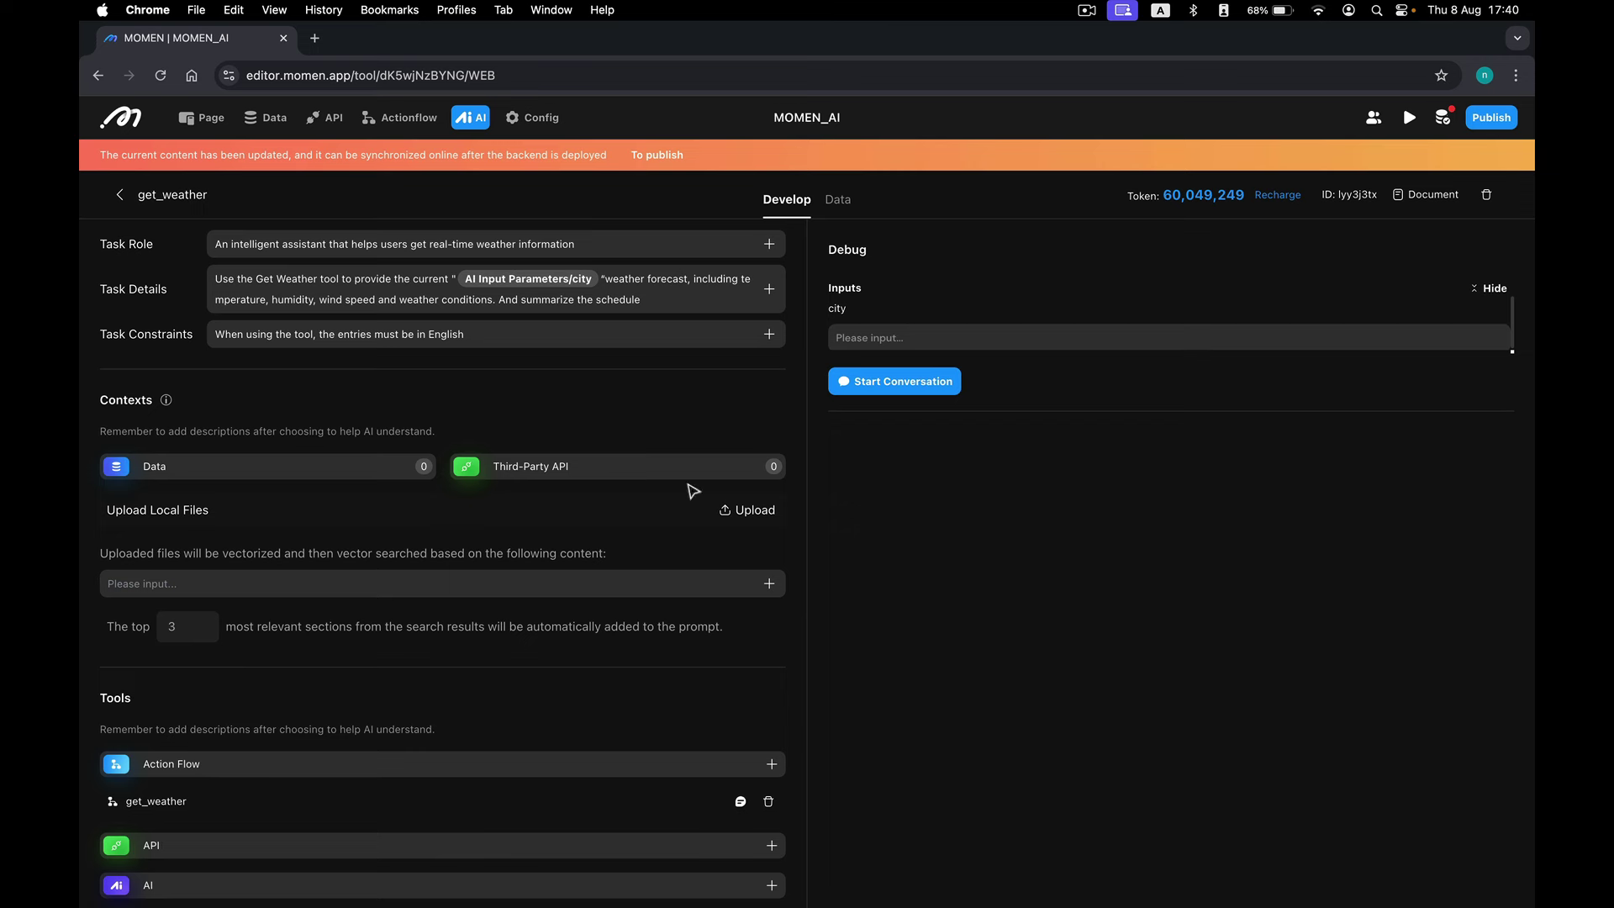
Check the get_weather third-party API as context and review its city_name input and outputs
left_click(736, 475)
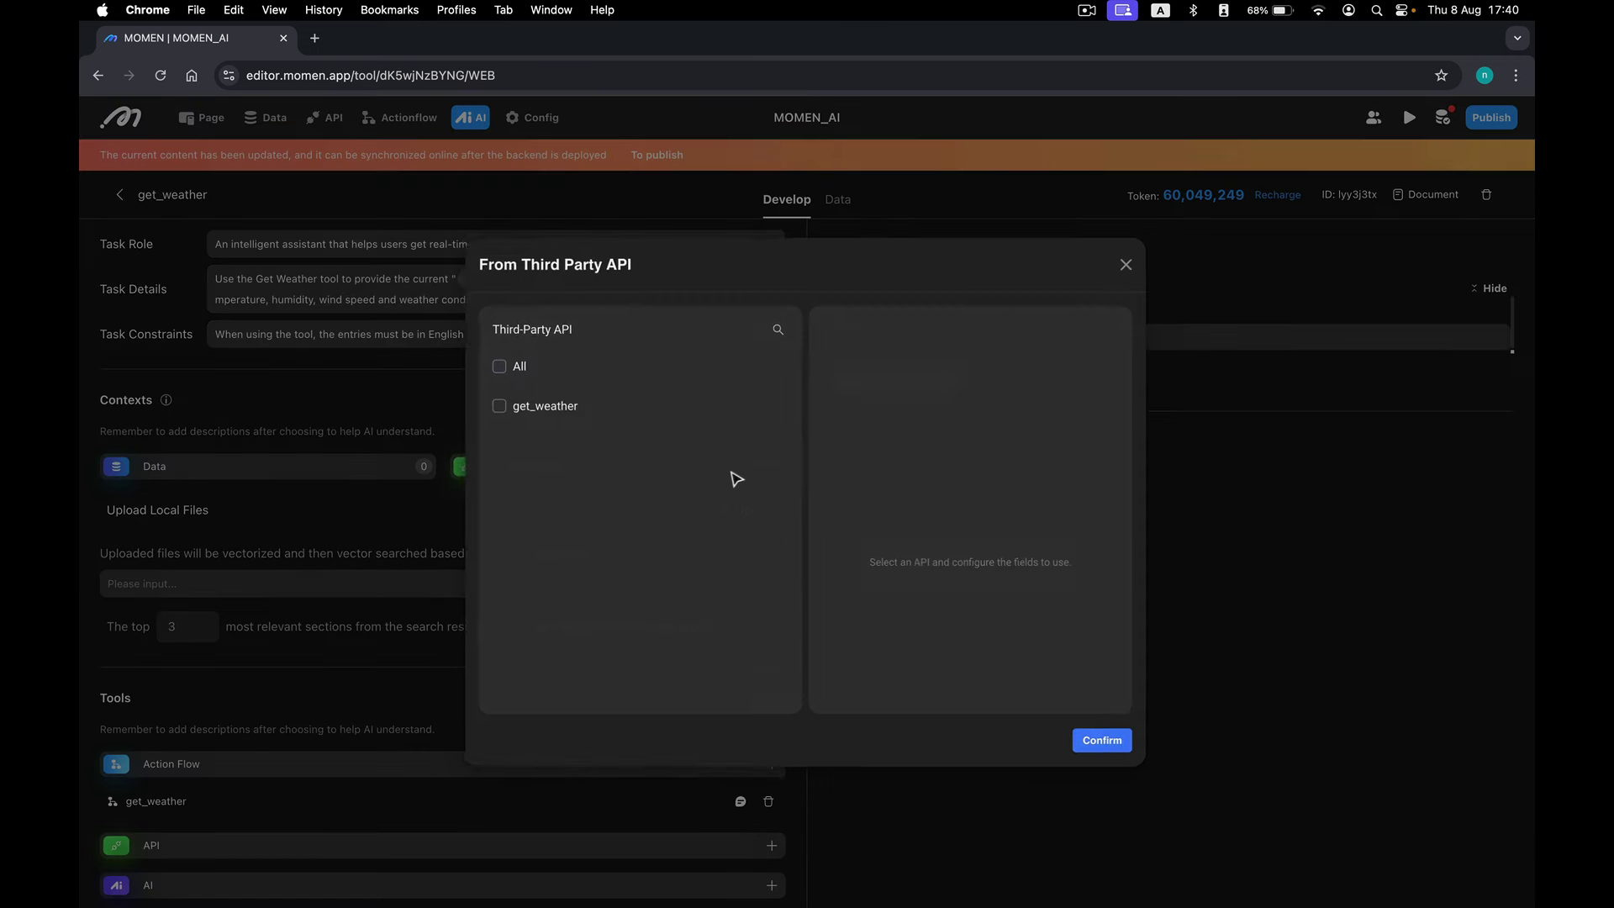
left_click(496, 406)
left_click(864, 417)
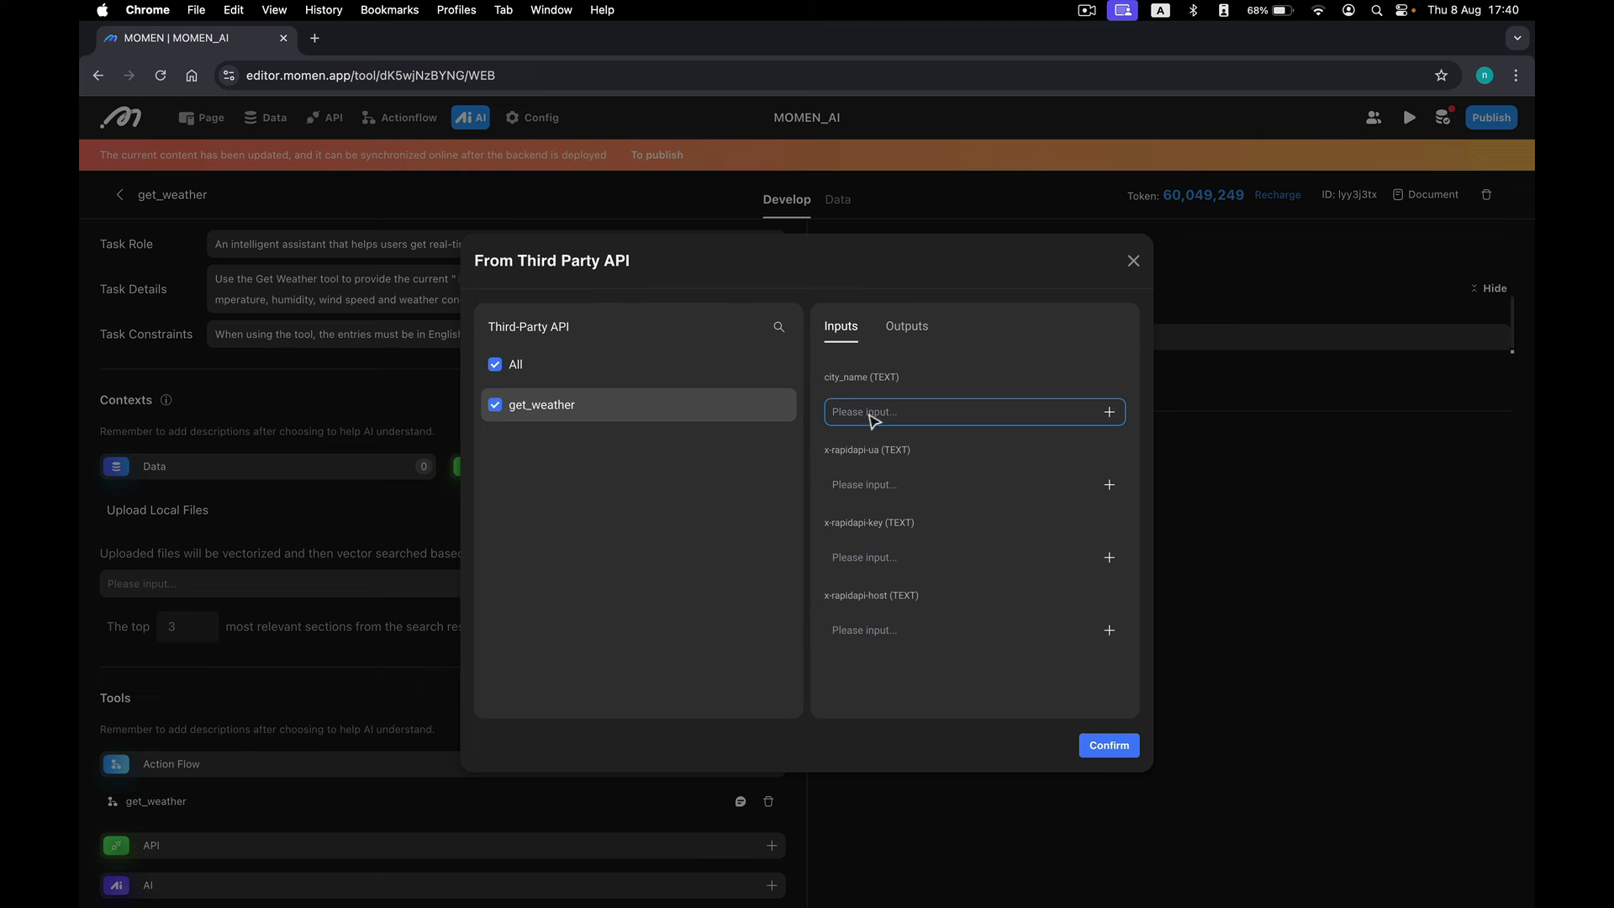
left_click(907, 337)
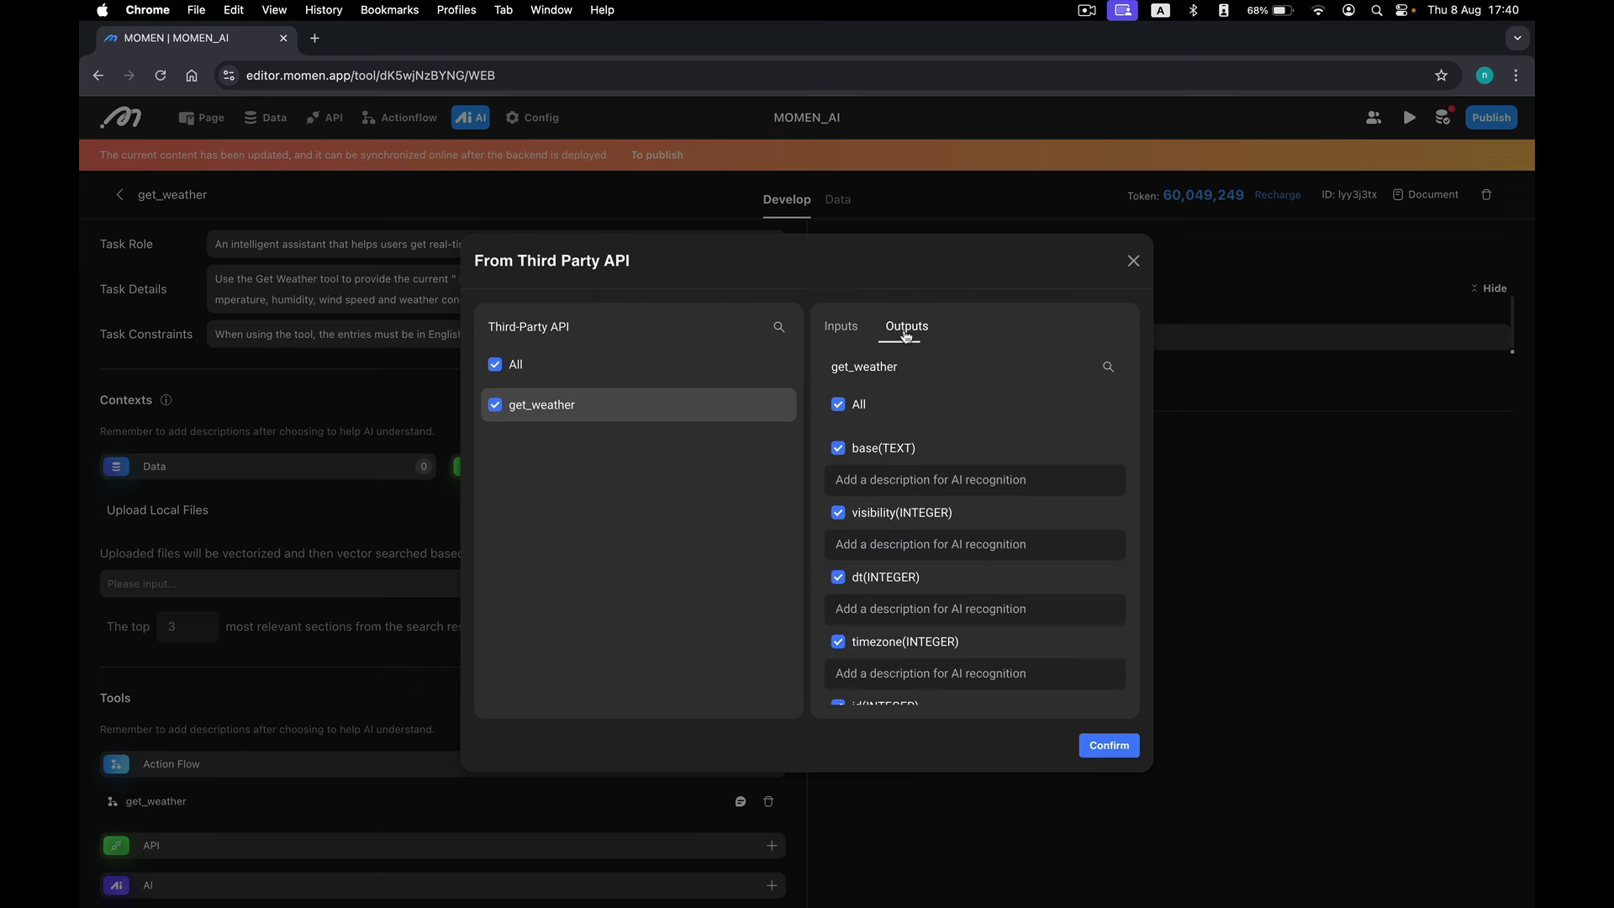
scroll(921, 494, "down", 3)
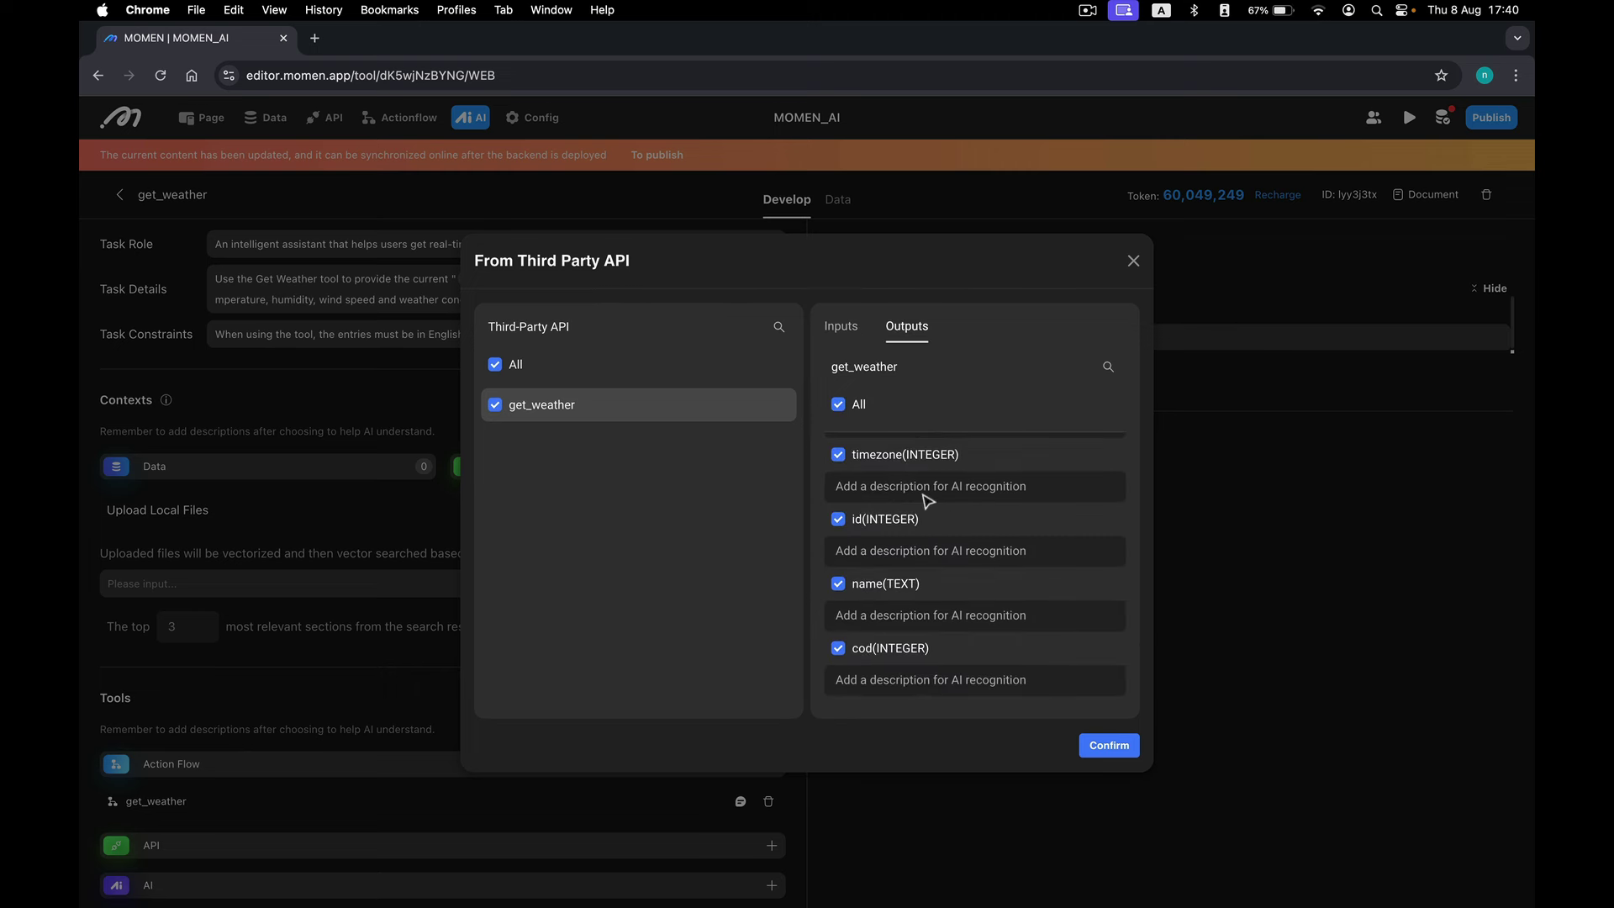
scroll(921, 493, "up", 2)
scroll(921, 494, "up", 2)
left_click(842, 328)
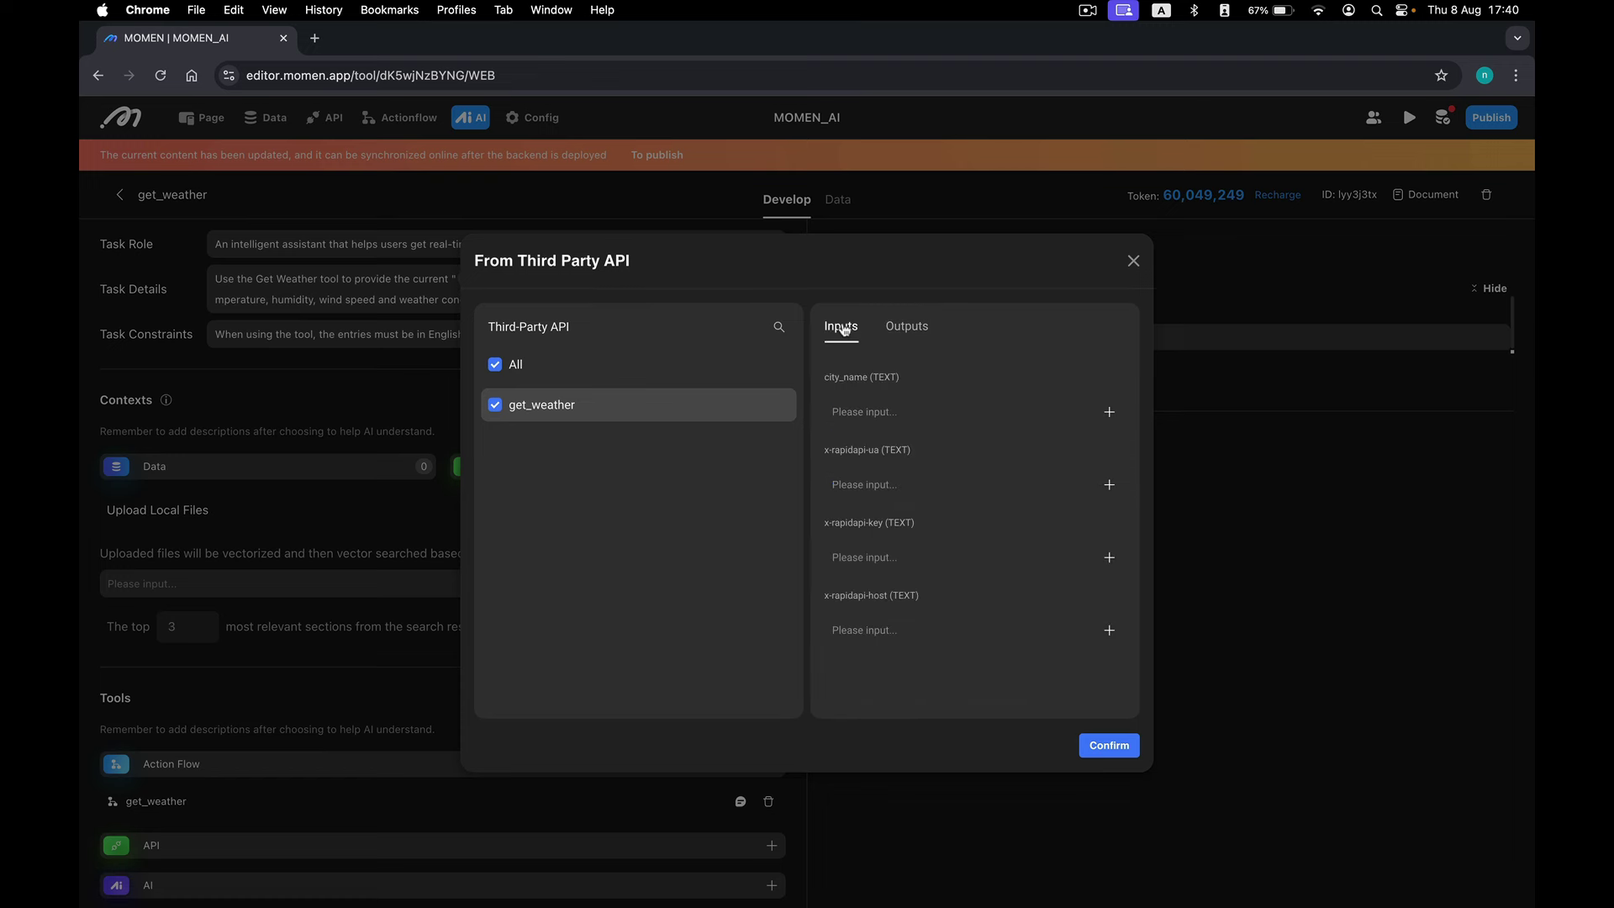
left_click(1134, 262)
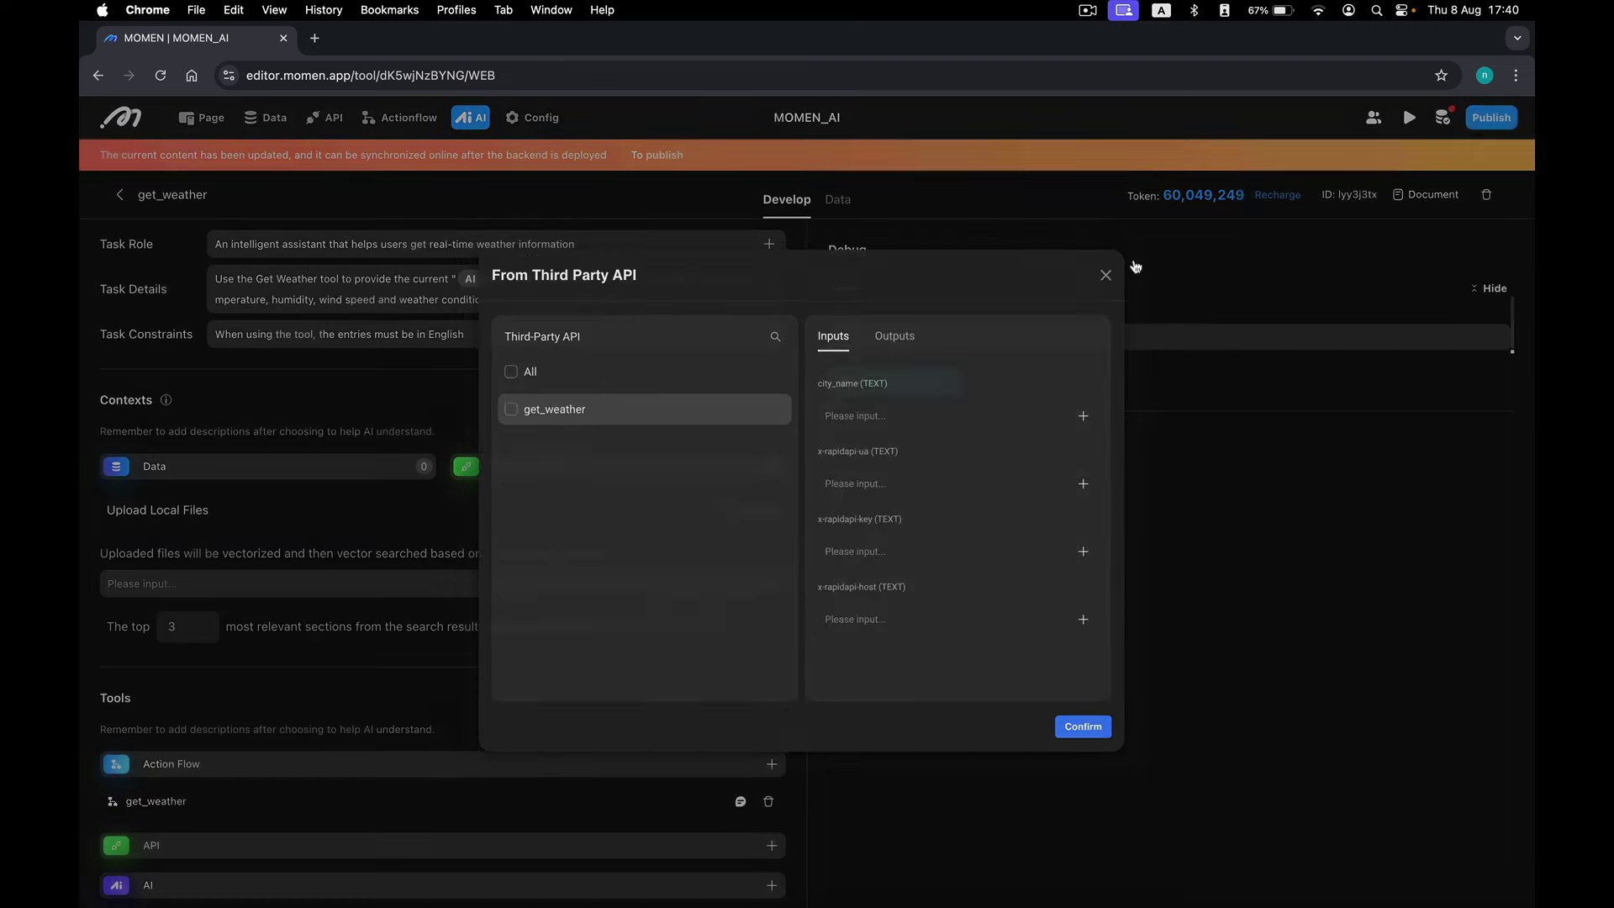
left_click(751, 513)
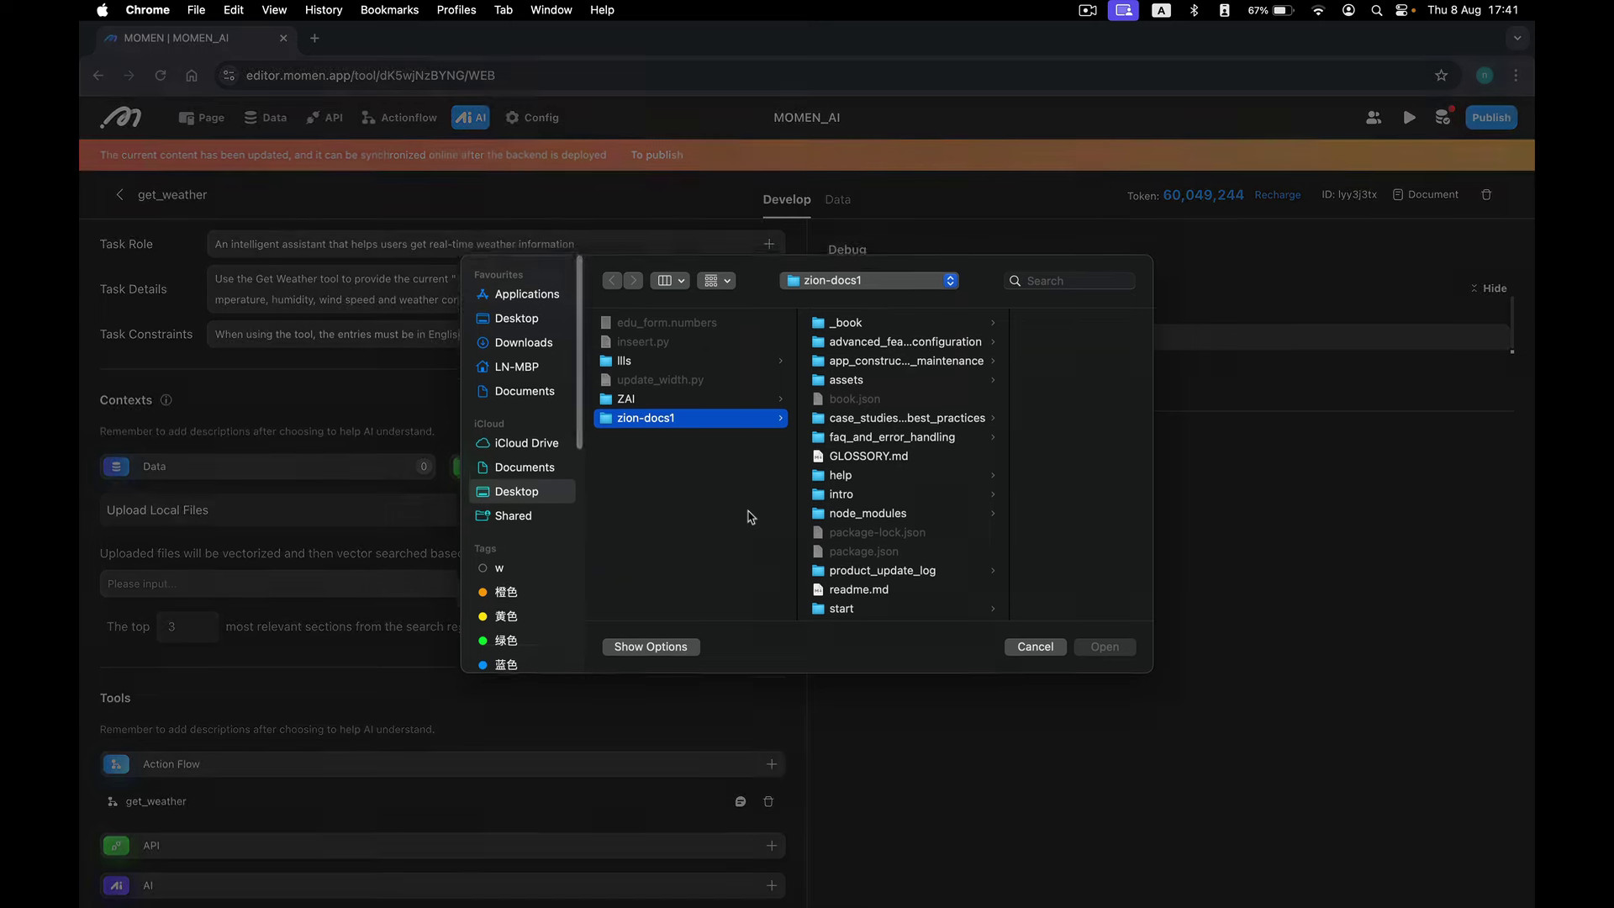
left_click(888, 345)
left_click(1025, 325)
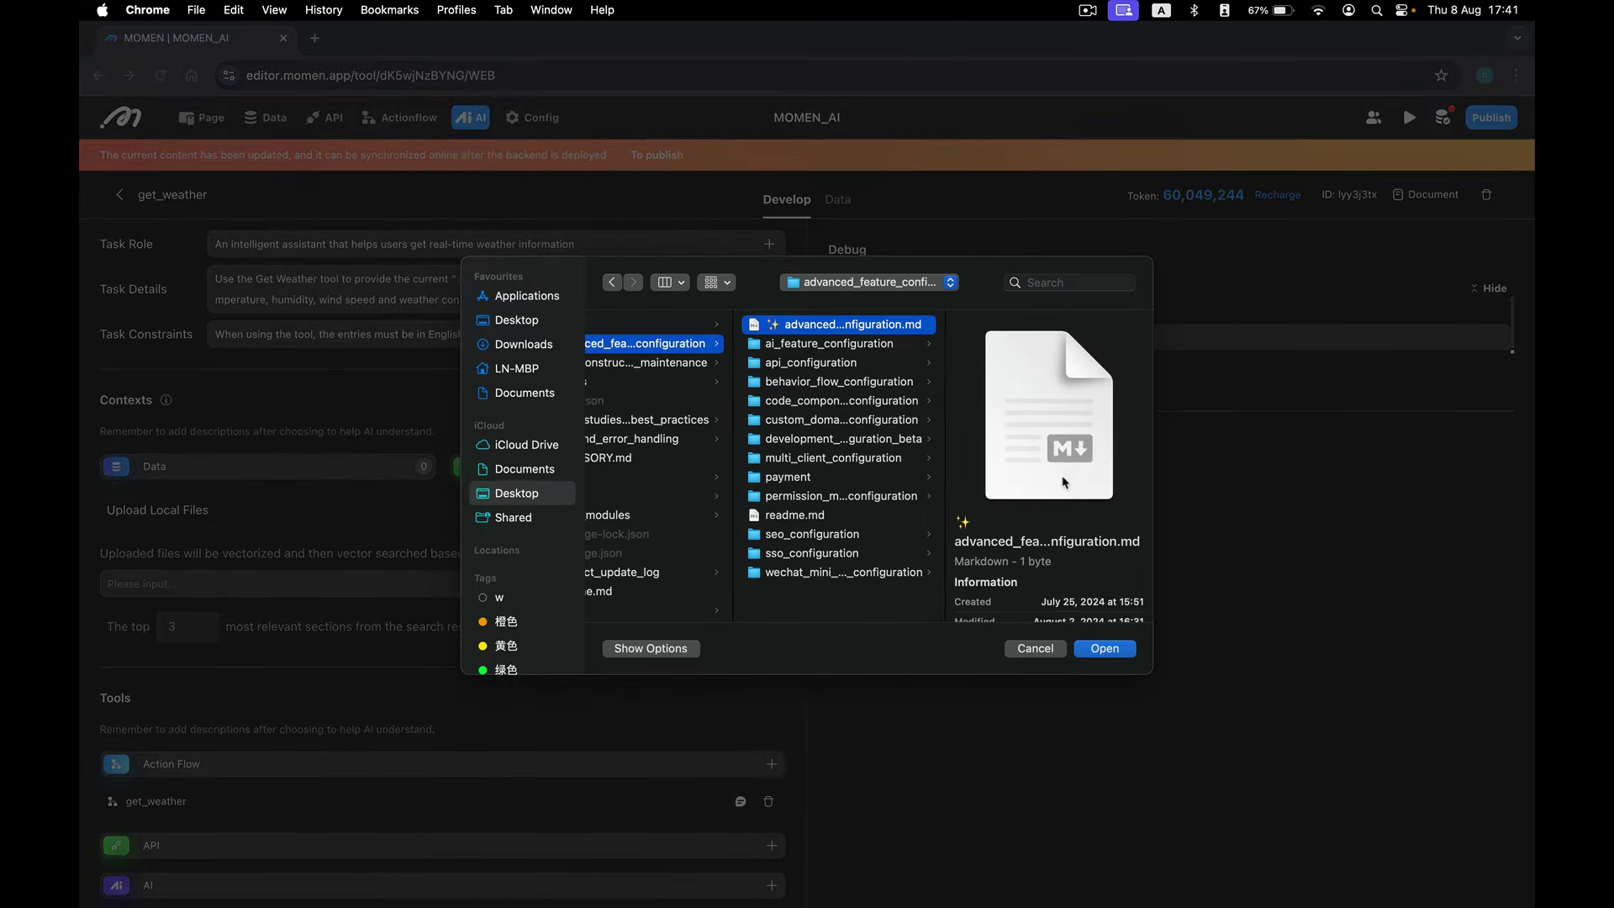
left_click(1105, 648)
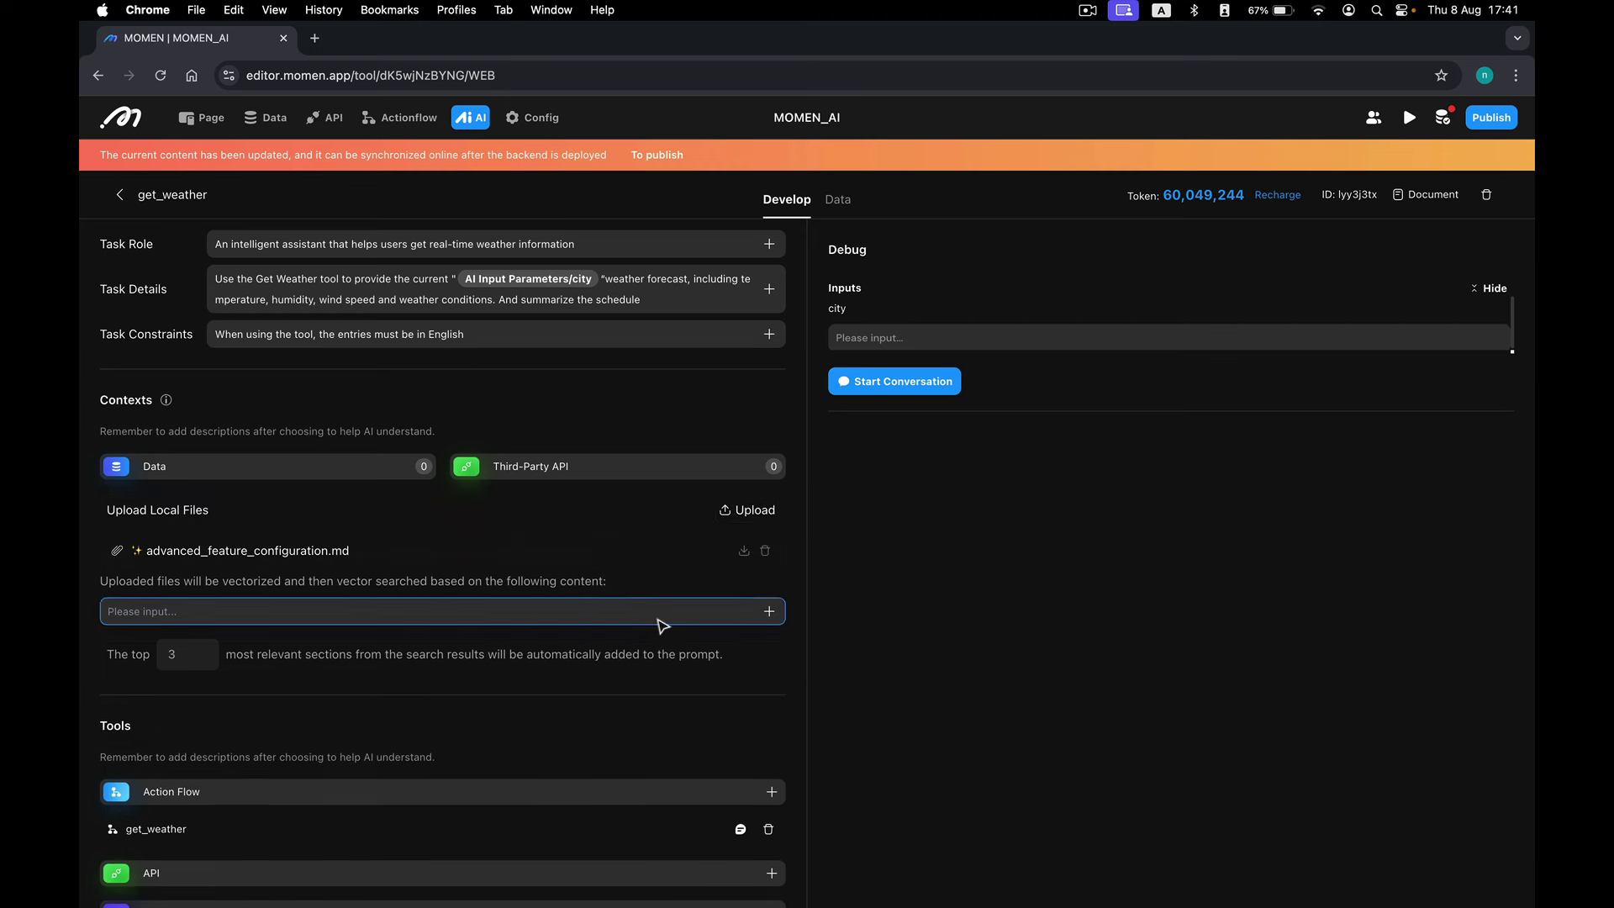
left_click(769, 612)
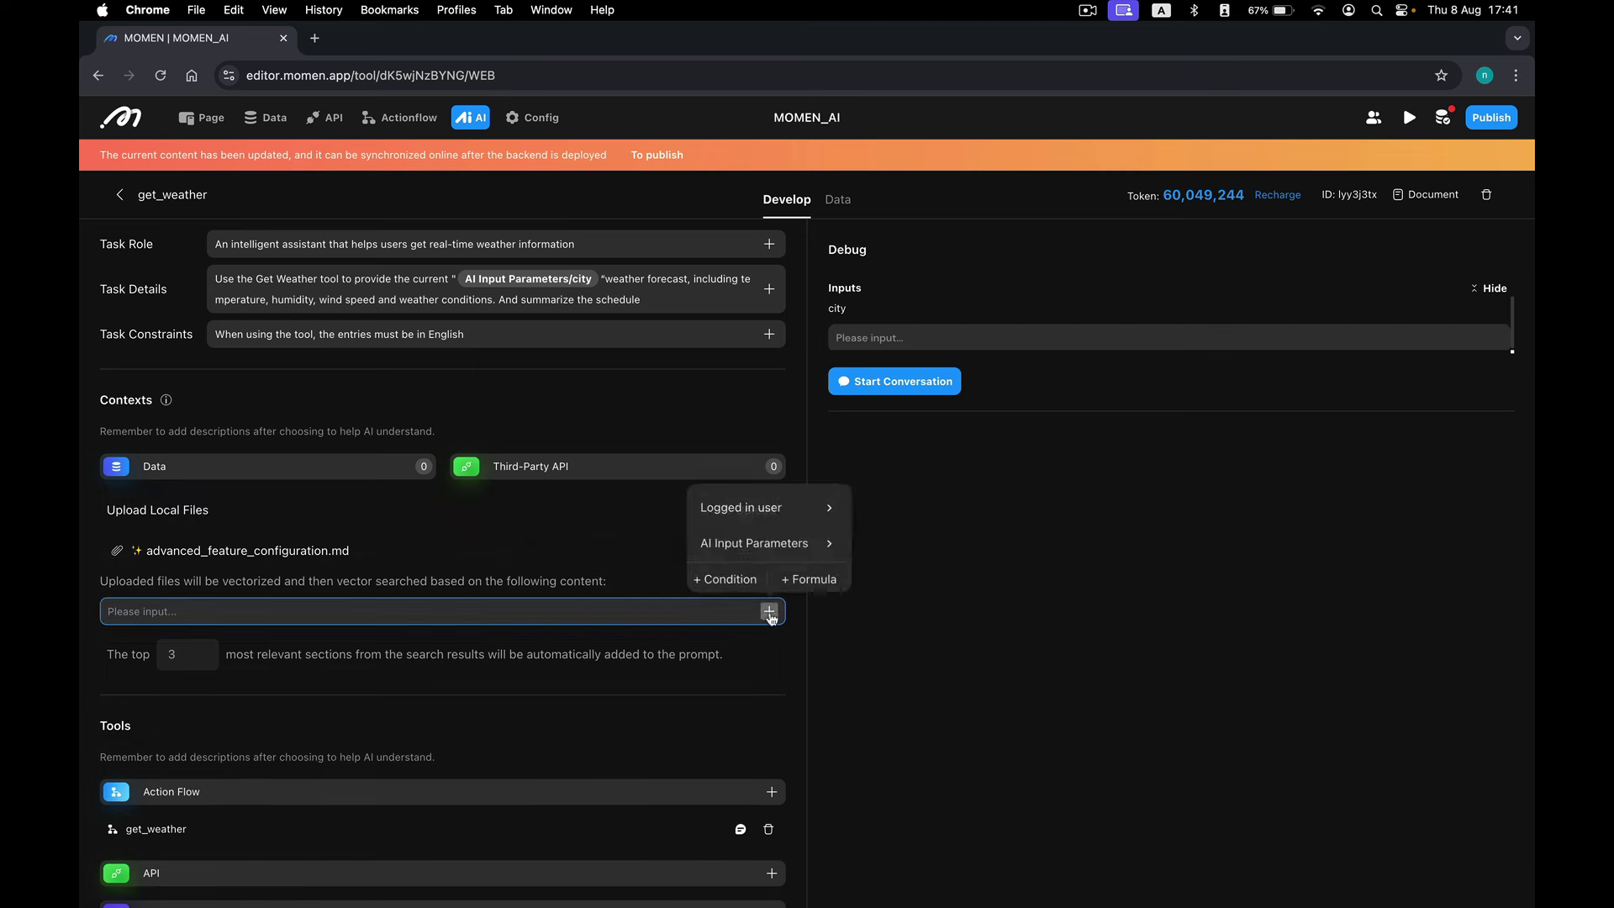
left_click(823, 543)
left_click(898, 560)
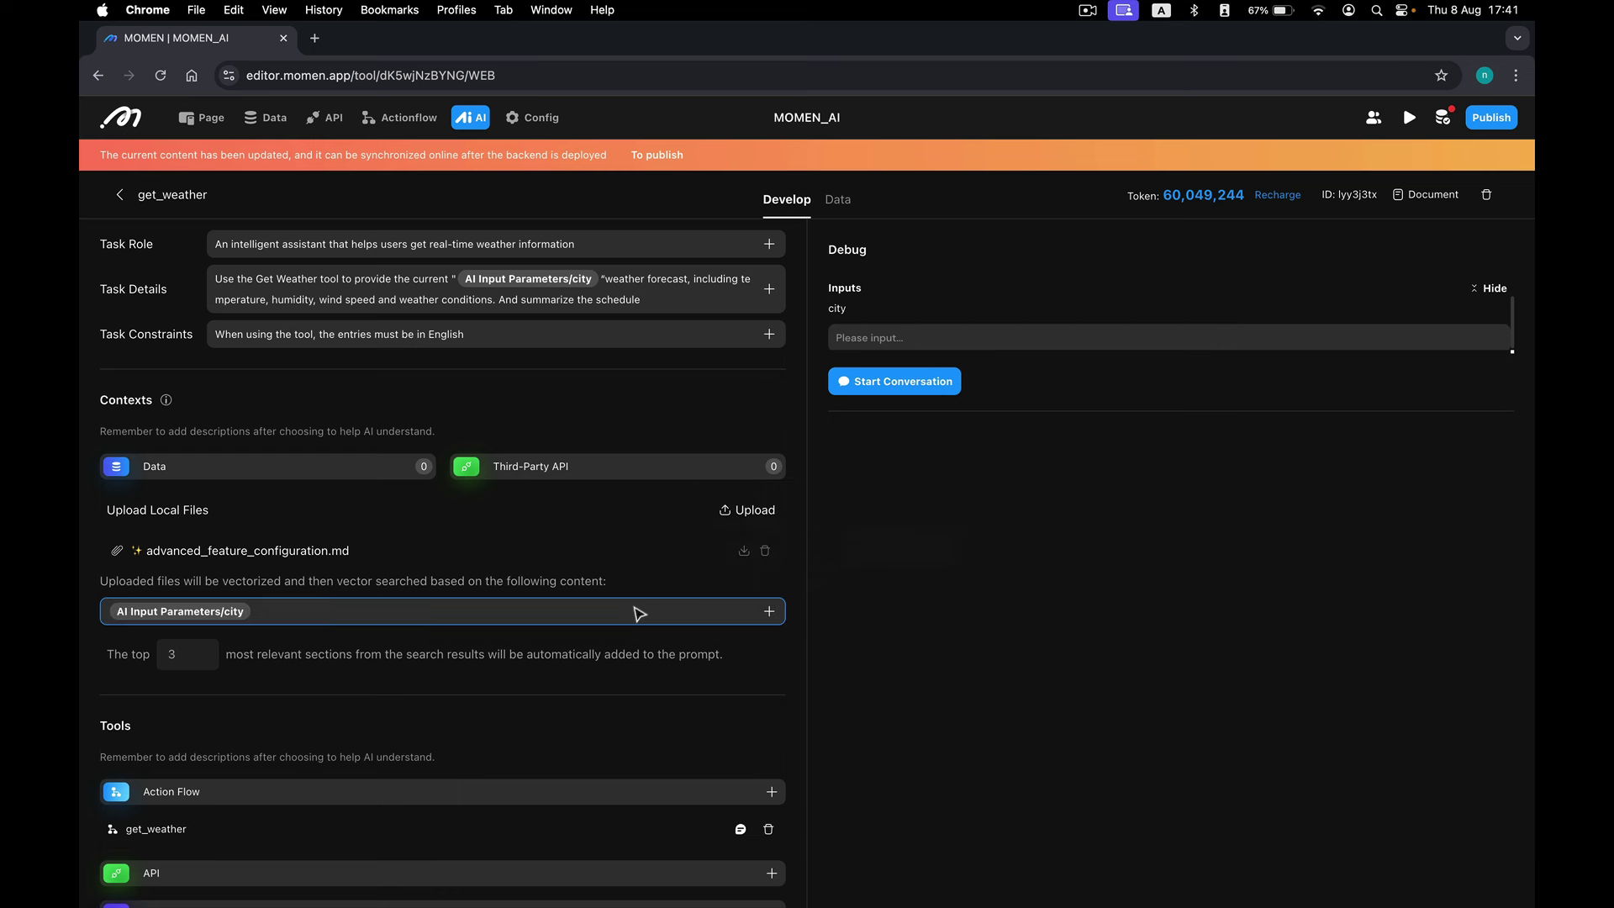
key("BackSpace")
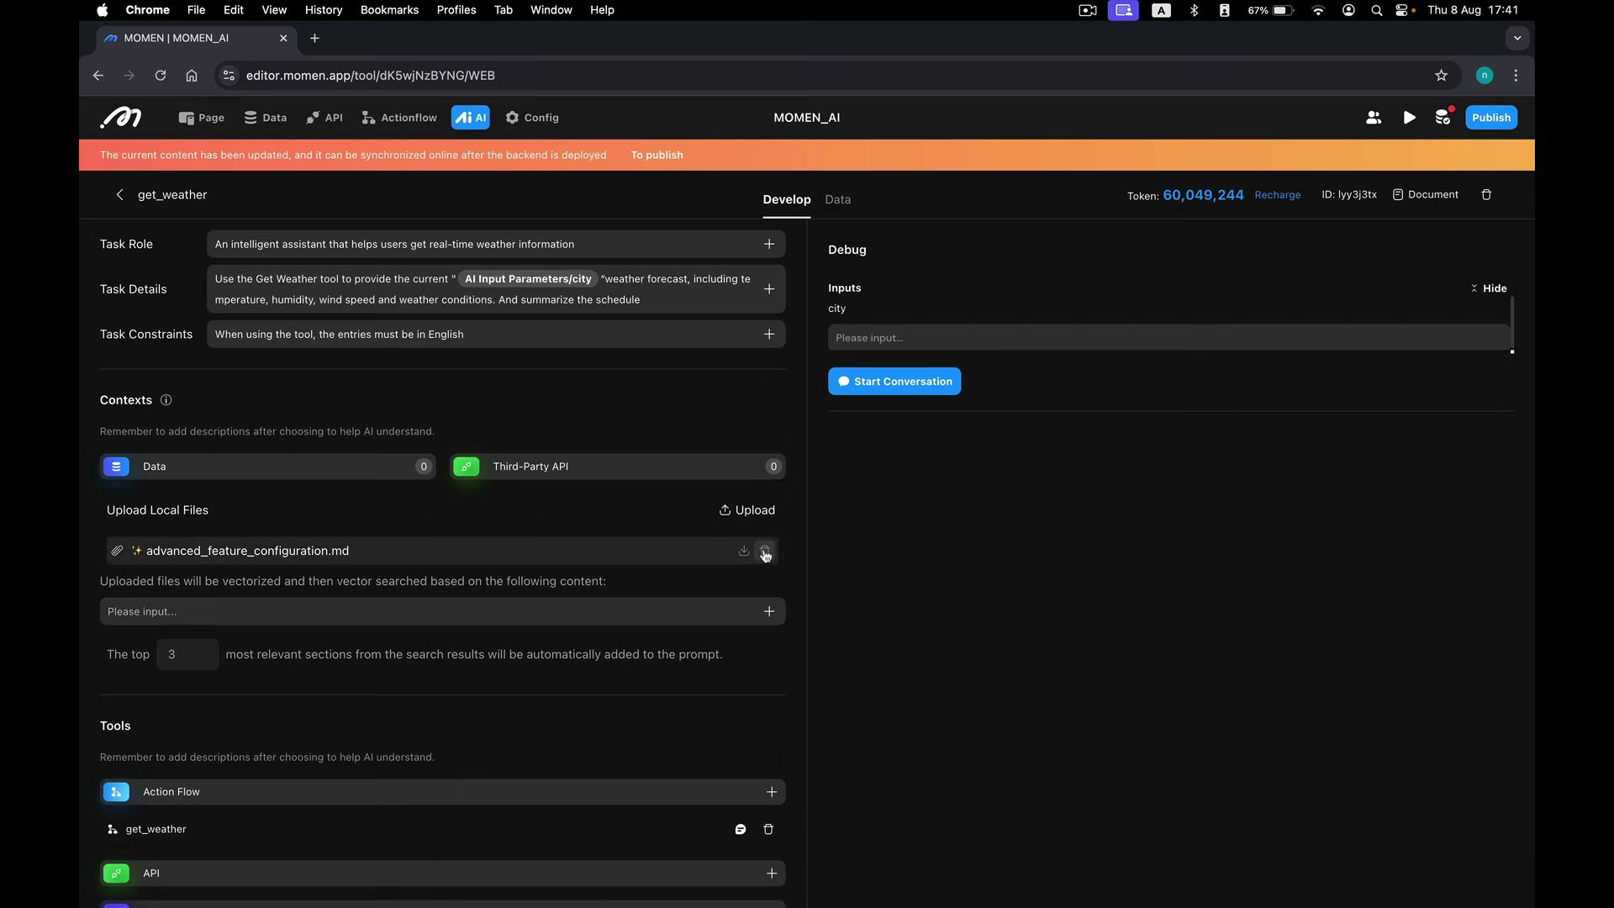
left_click(765, 551)
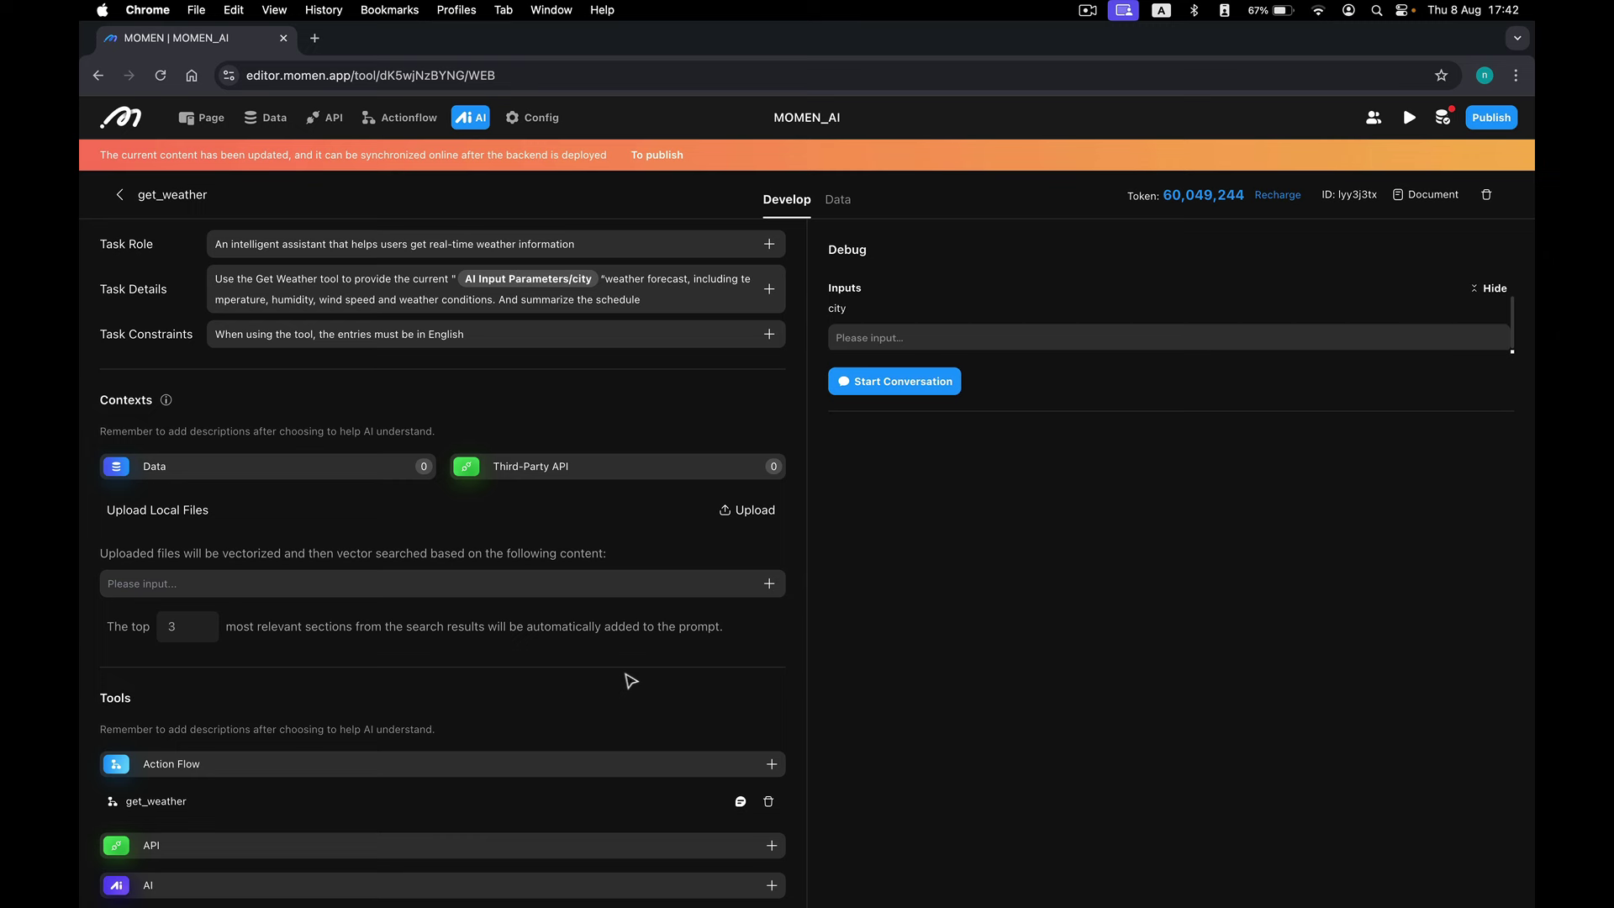
Review get_weather's temperature, wind speed and humidity descriptions, then turn on Obtain Info
scroll(606, 680, "down", 3)
scroll(594, 677, "down", 3)
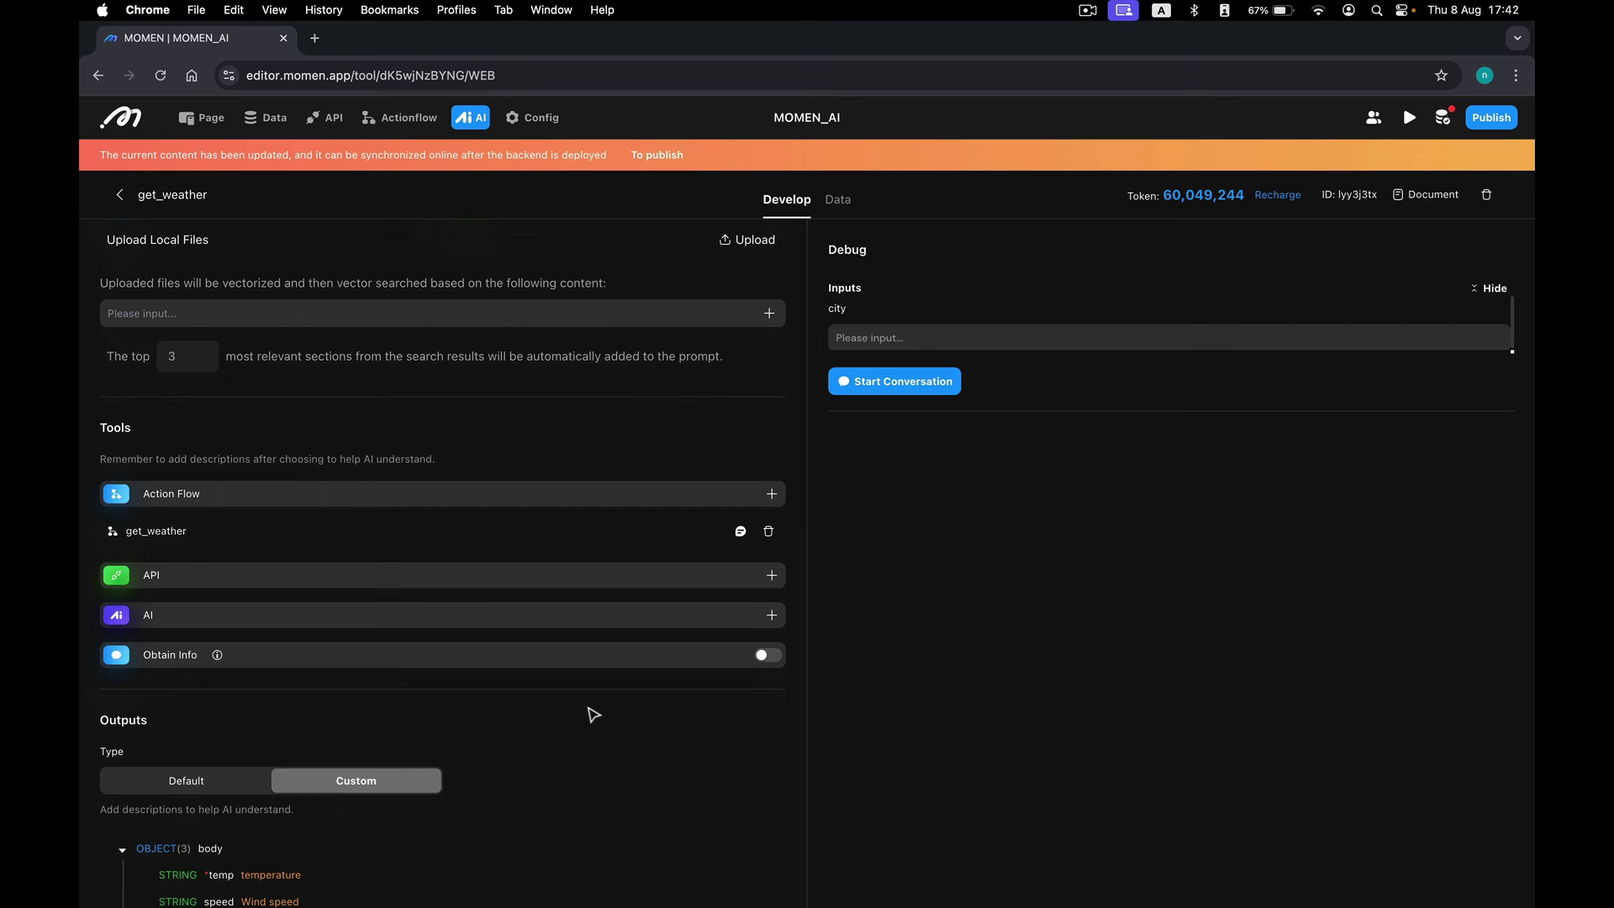
left_click(740, 531)
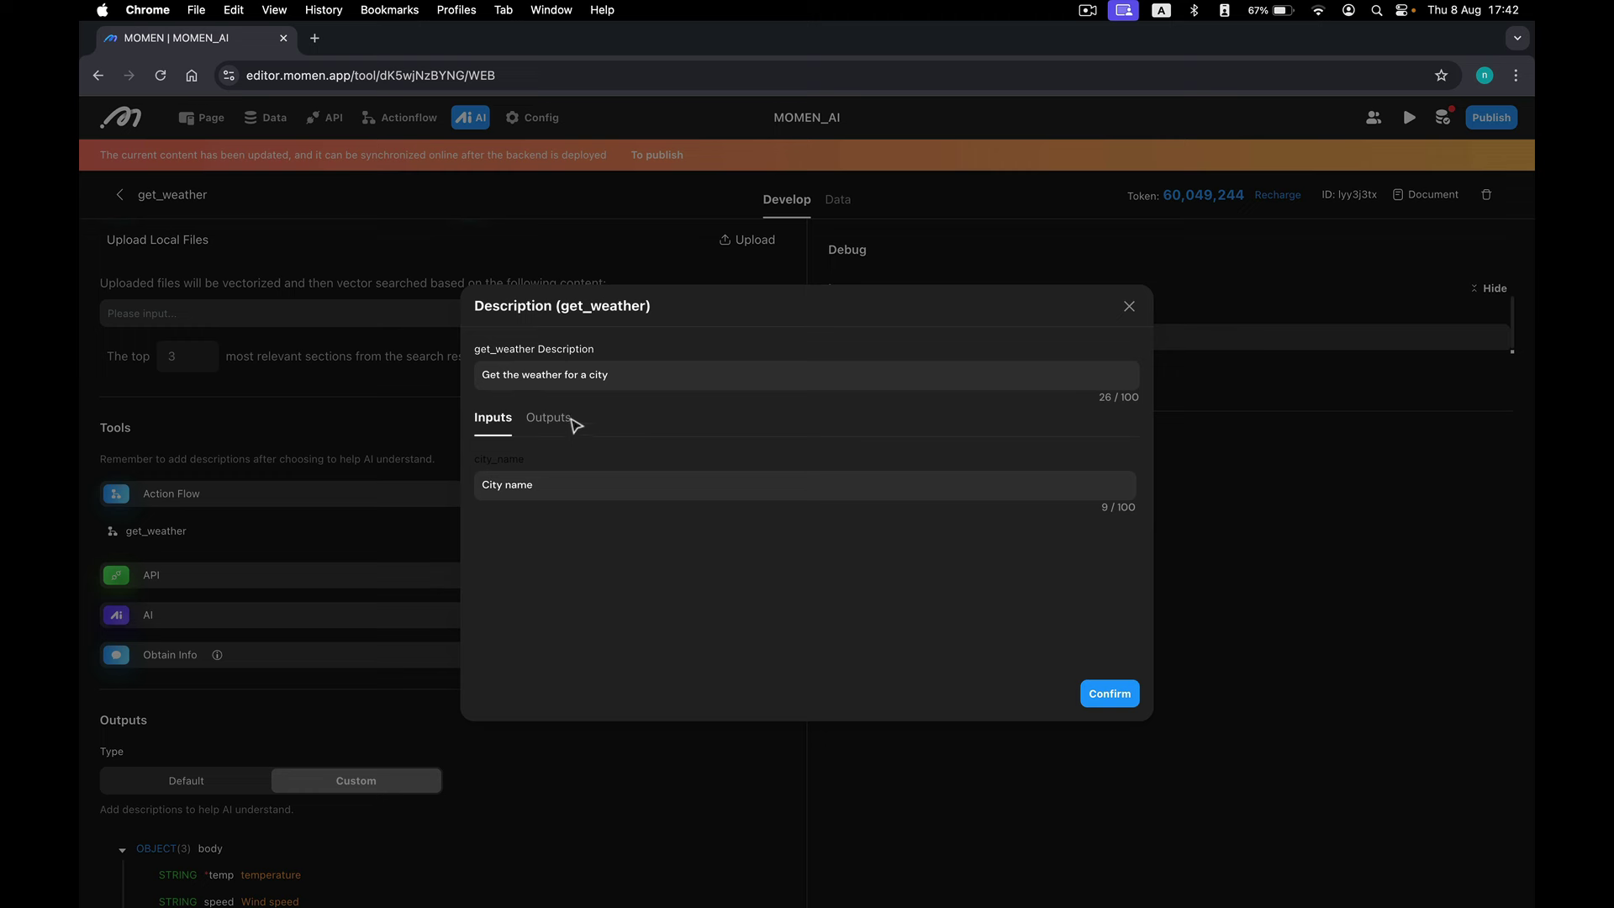
left_click(567, 420)
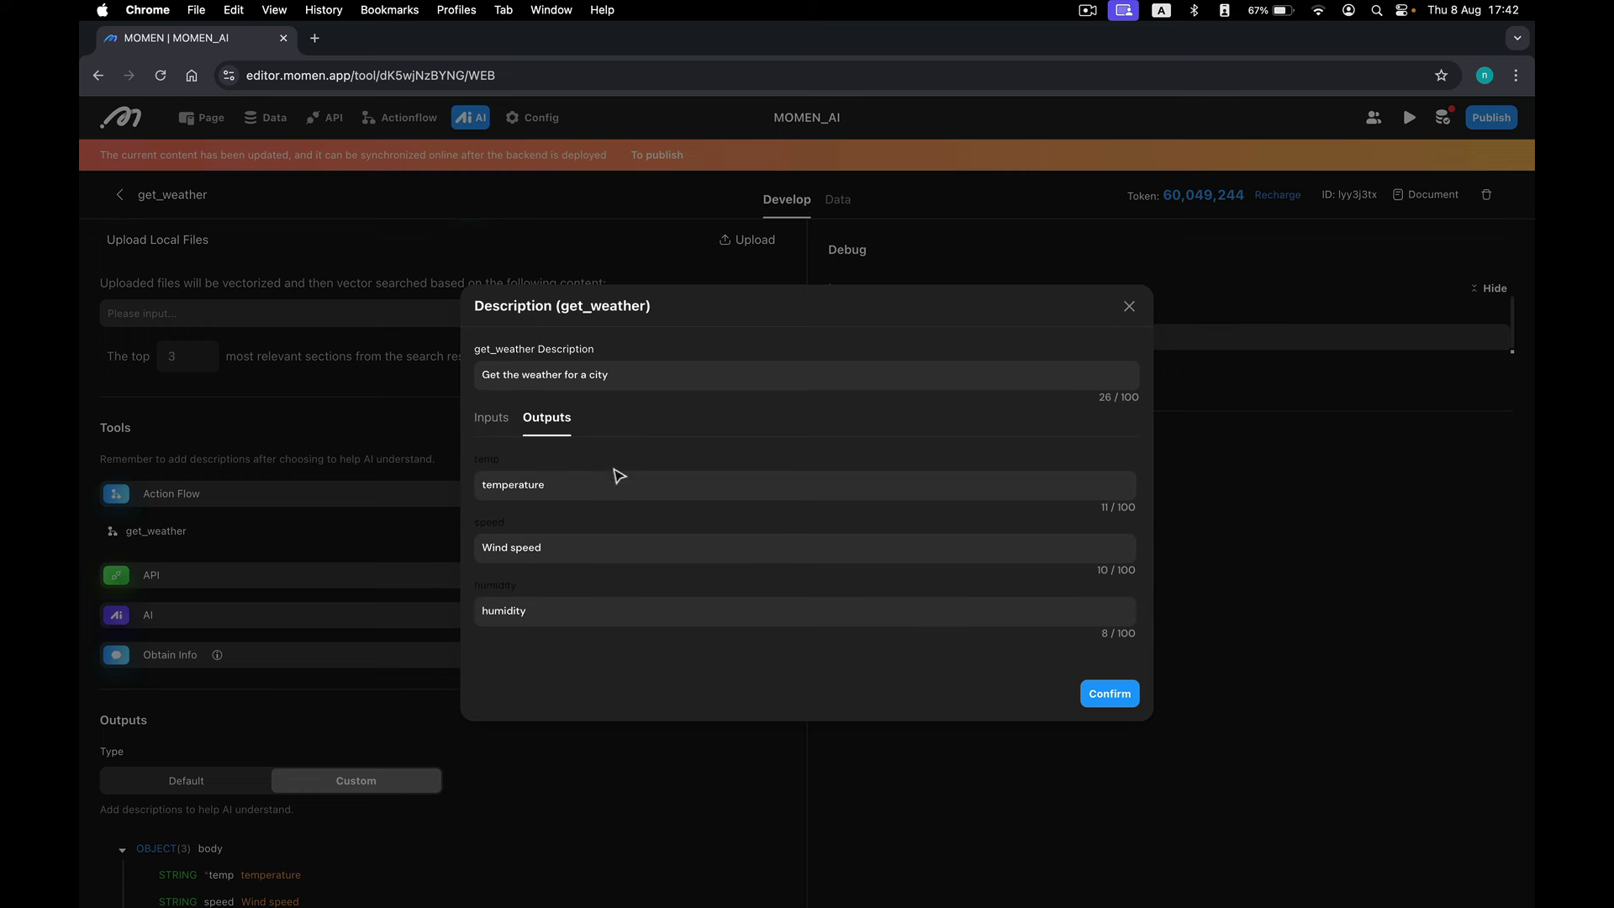
left_click(634, 492)
left_click(621, 548)
left_click(614, 608)
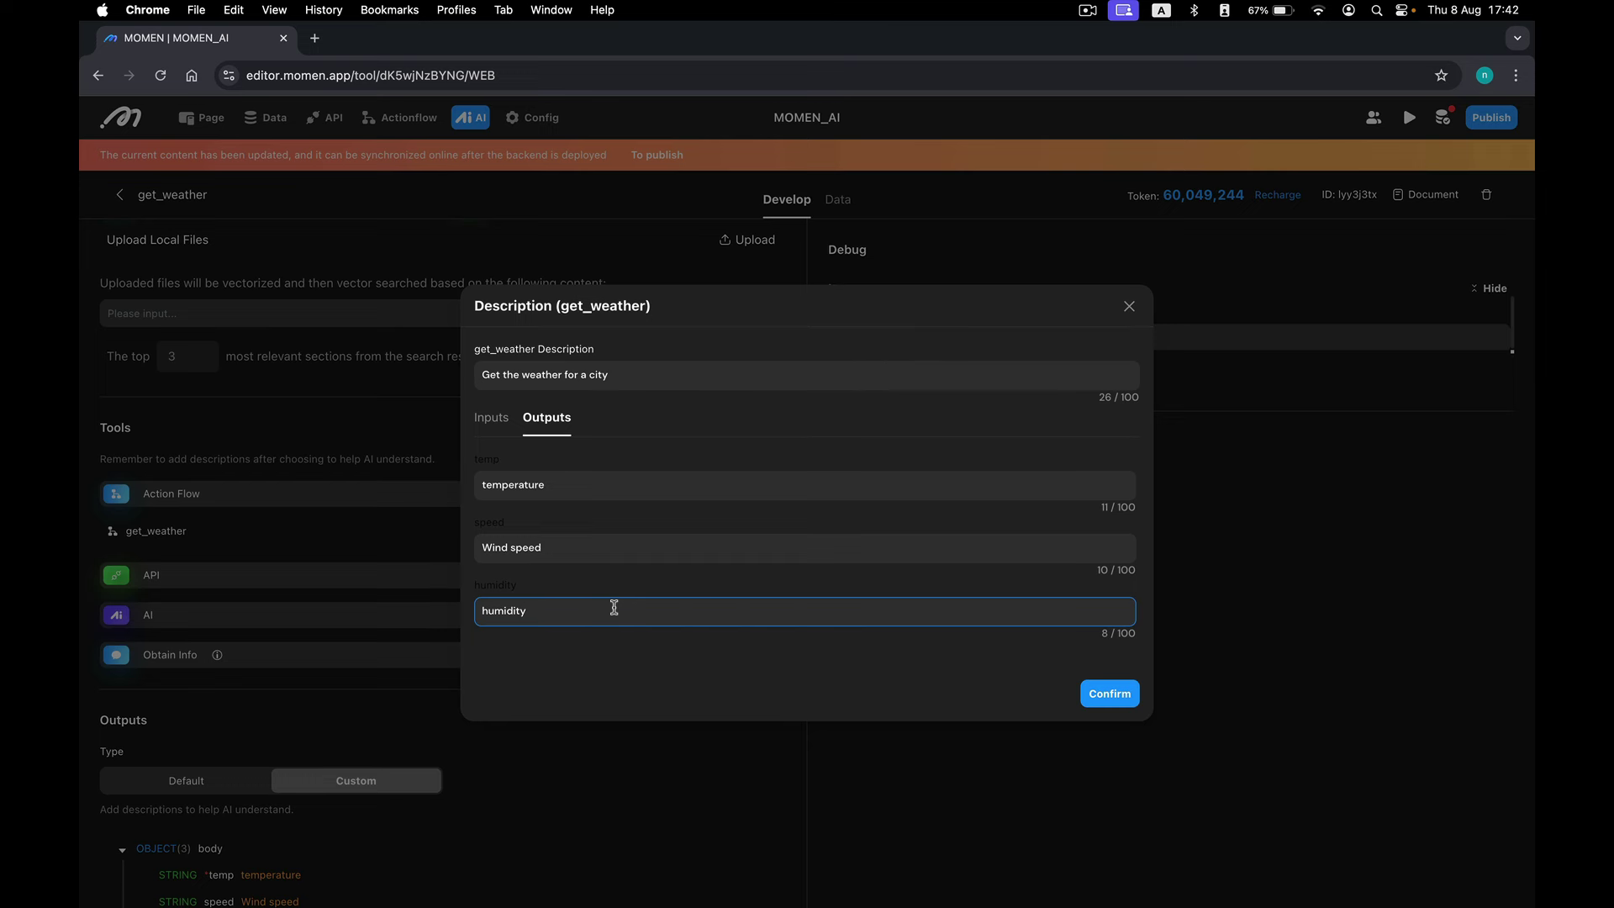
left_click(1130, 306)
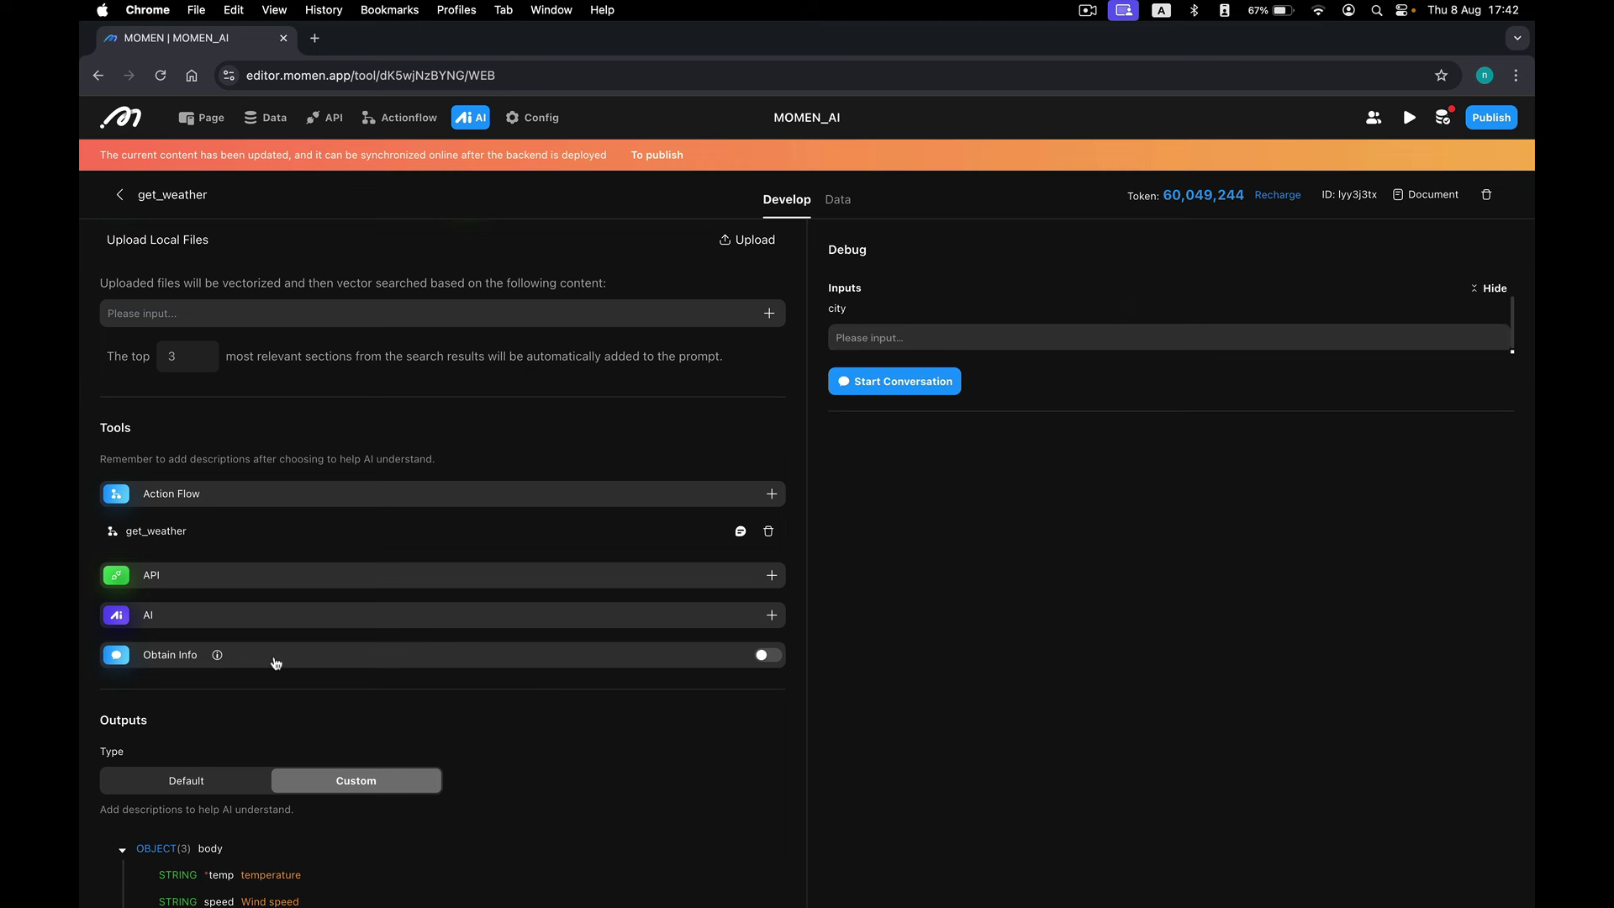
left_click(763, 659)
Turn Obtain Info off, try Default output and streaming, then return outputs to Custom
left_click(762, 660)
scroll(621, 712, "down", 2)
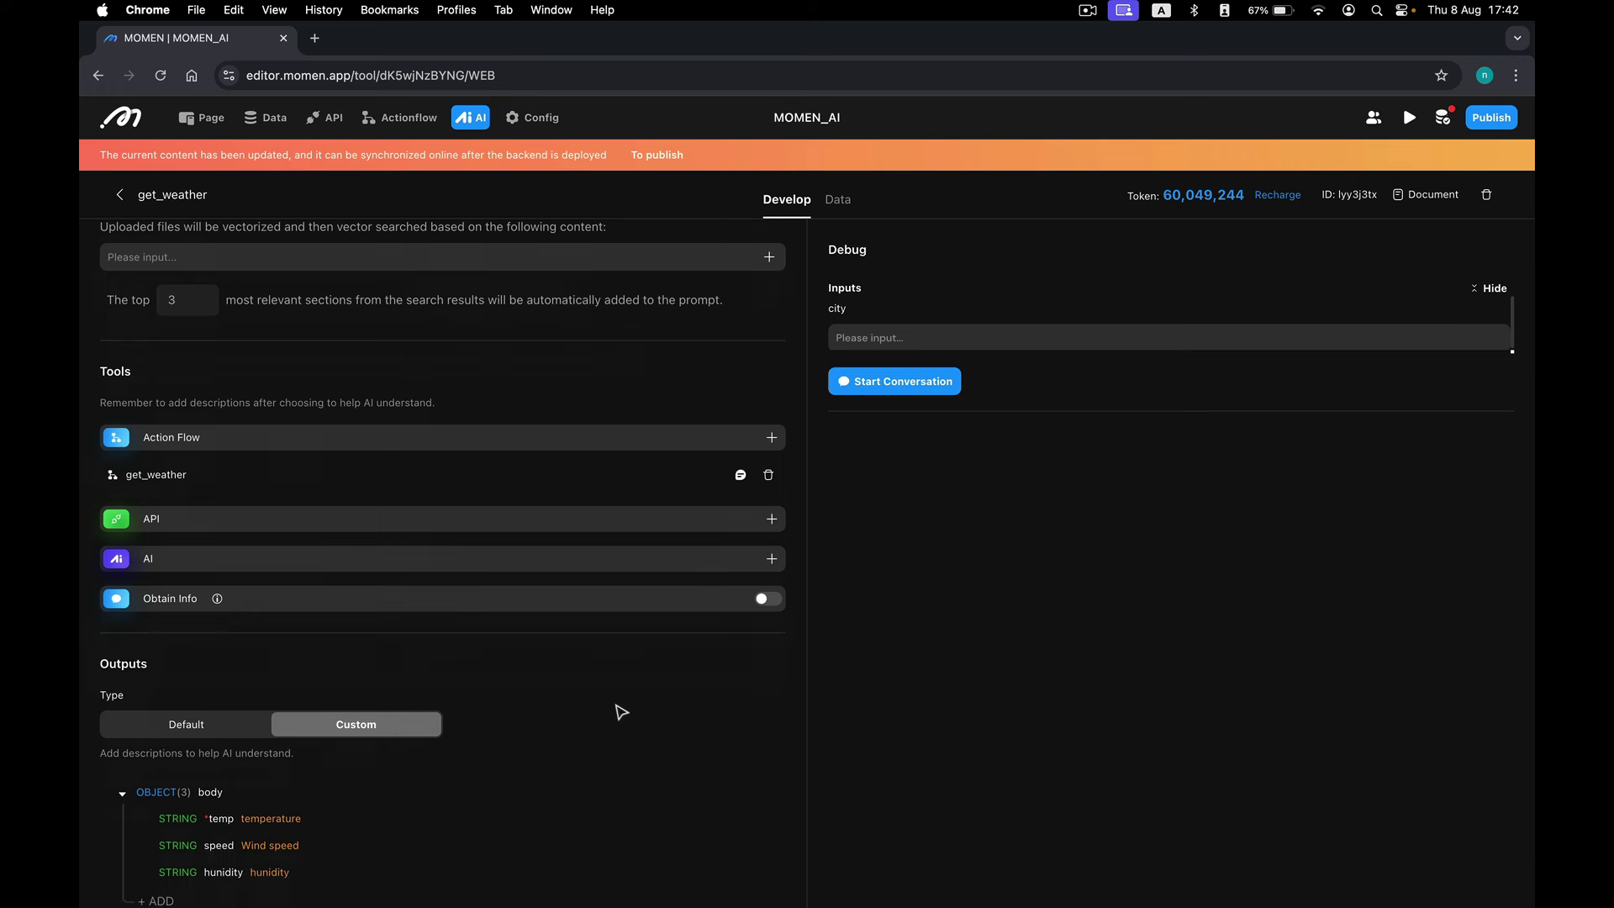
scroll(621, 712, "down", 2)
scroll(621, 712, "down", 1)
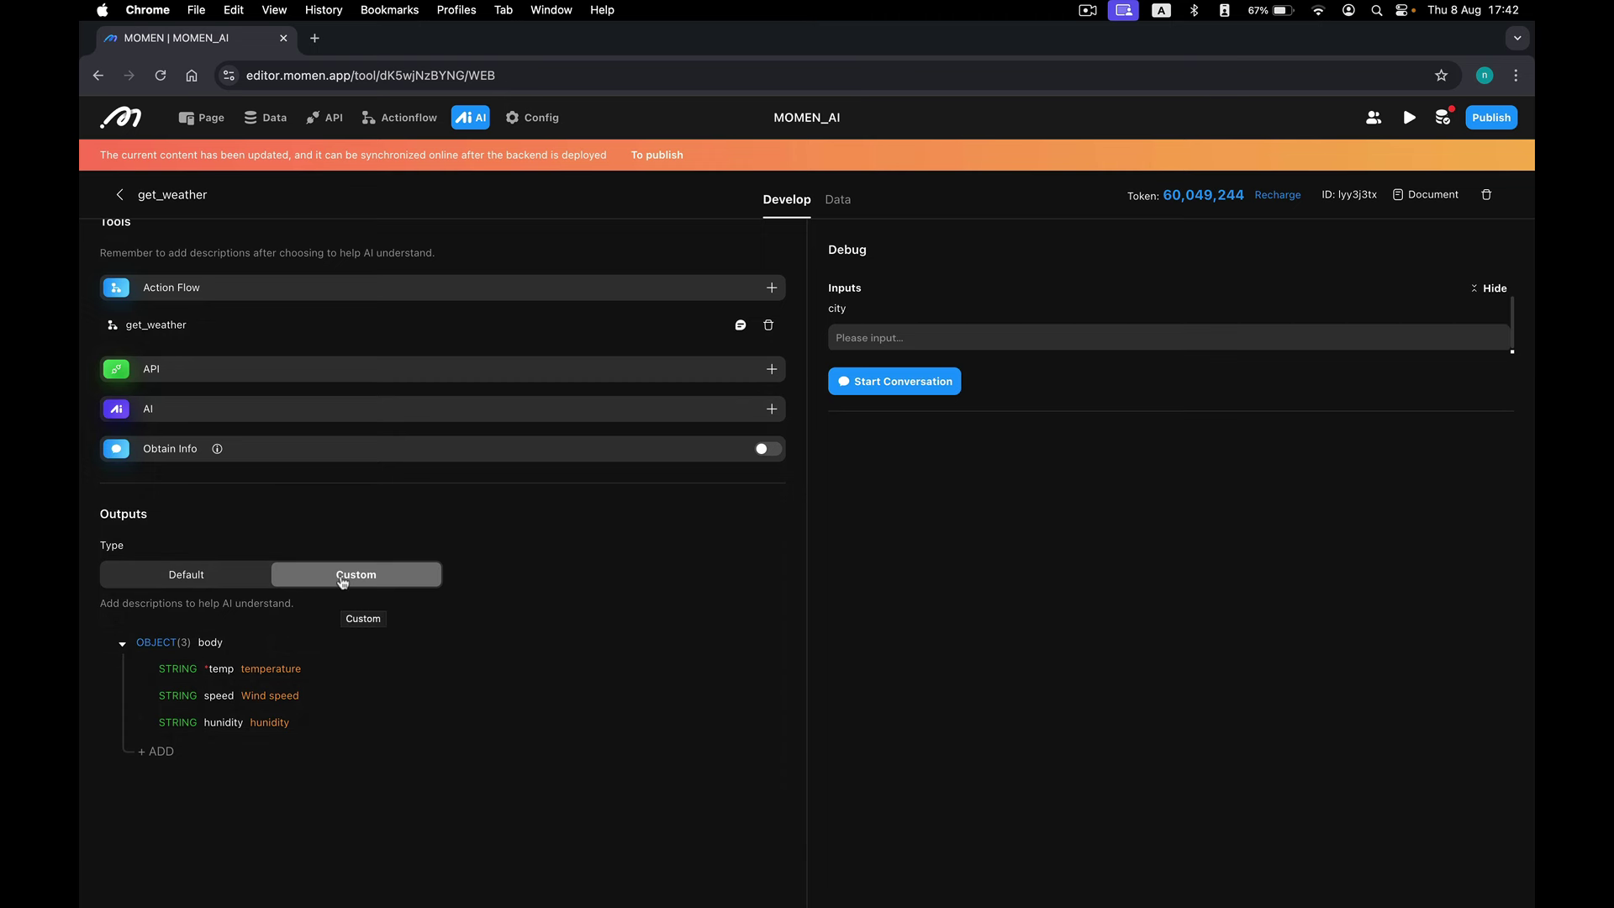
left_click(227, 574)
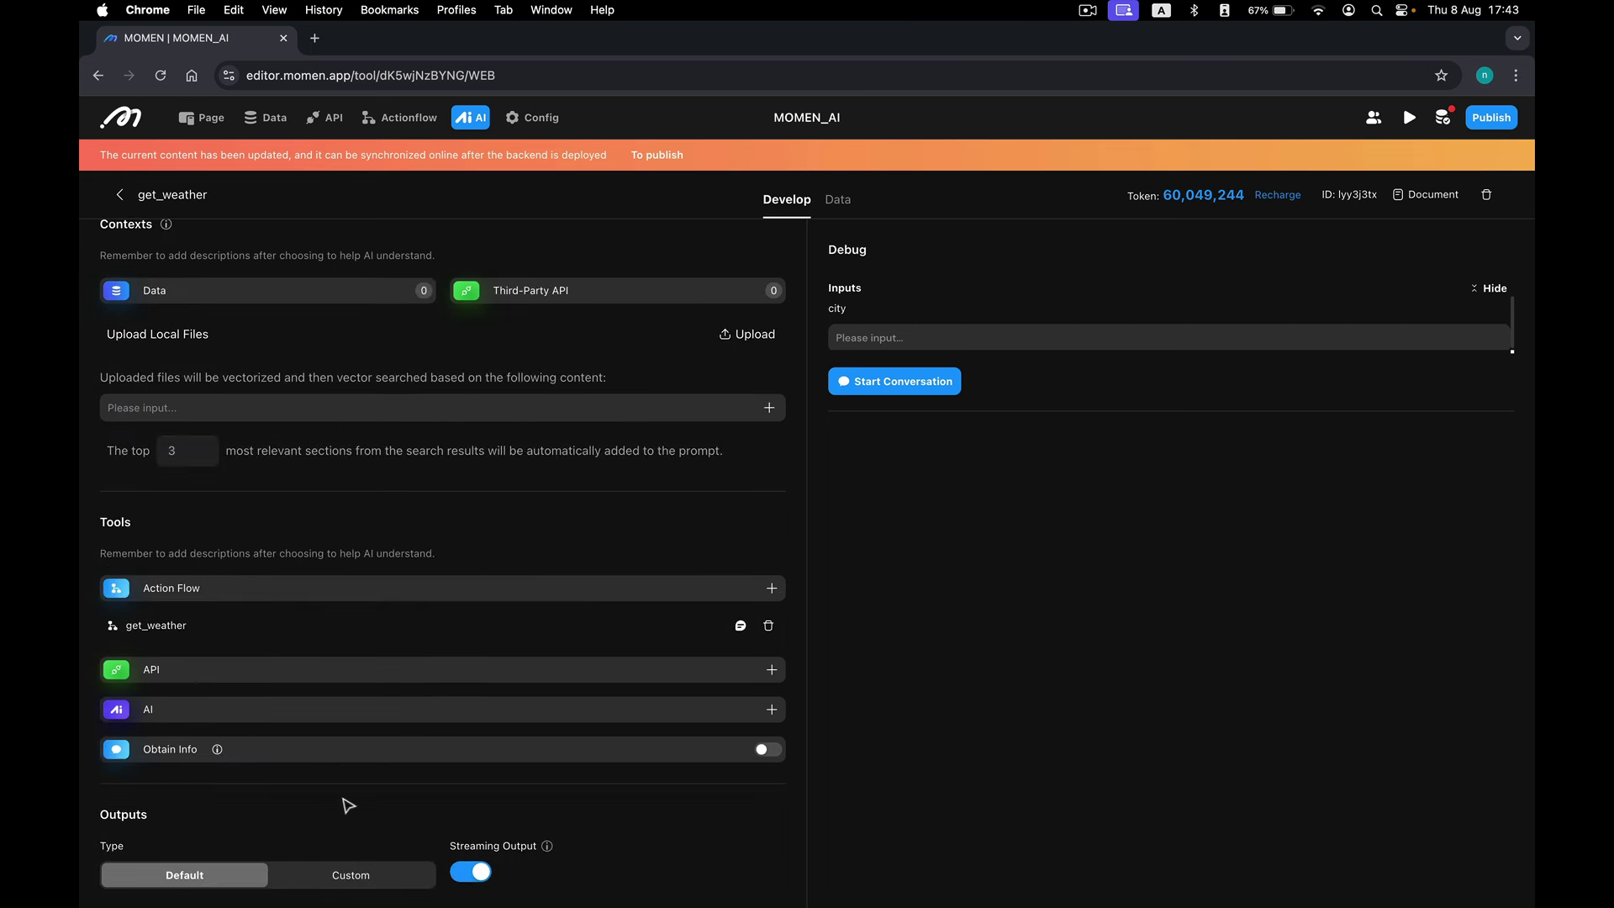
left_click(474, 873)
left_click(474, 875)
left_click(344, 872)
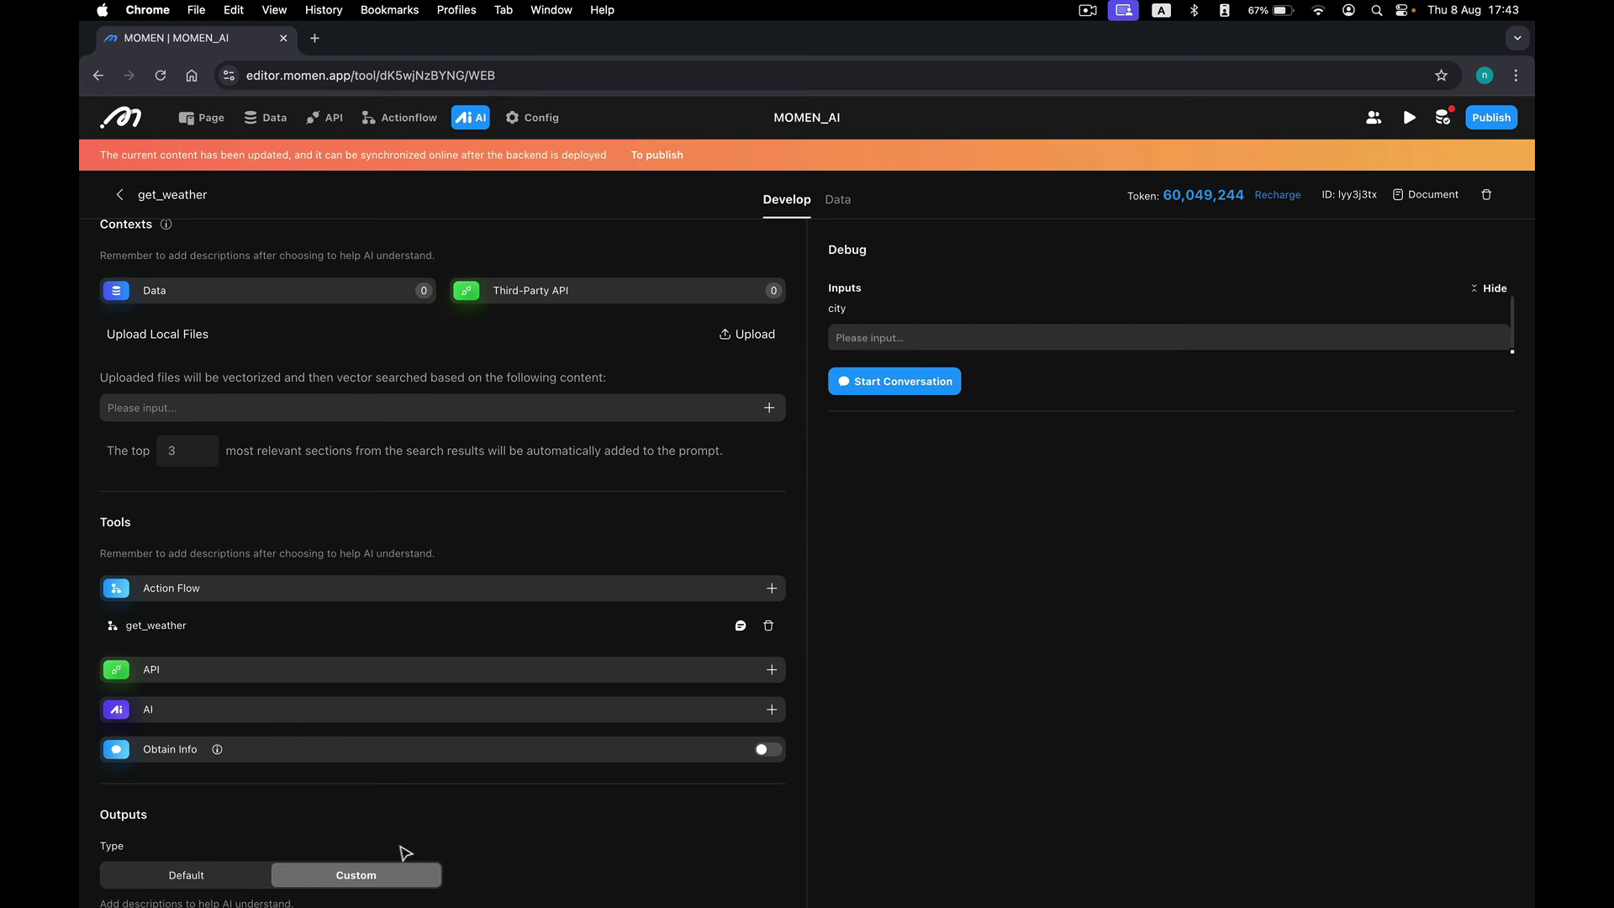
Check the description of the custom output's temp field
scroll(406, 854, "down", 5)
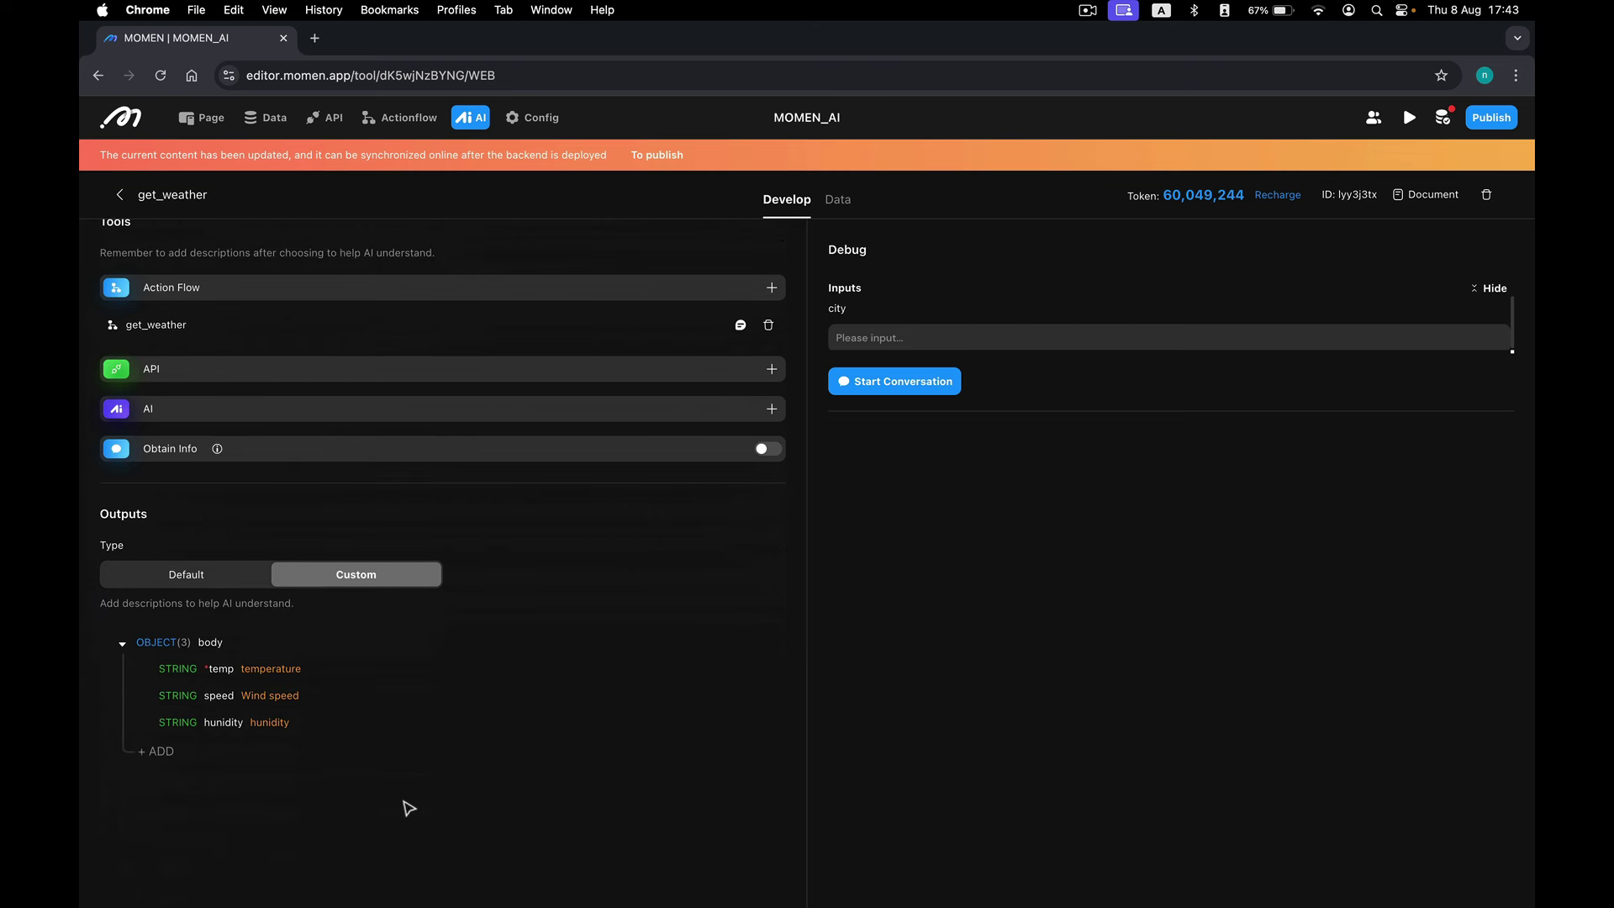
mouse_move(441, 669)
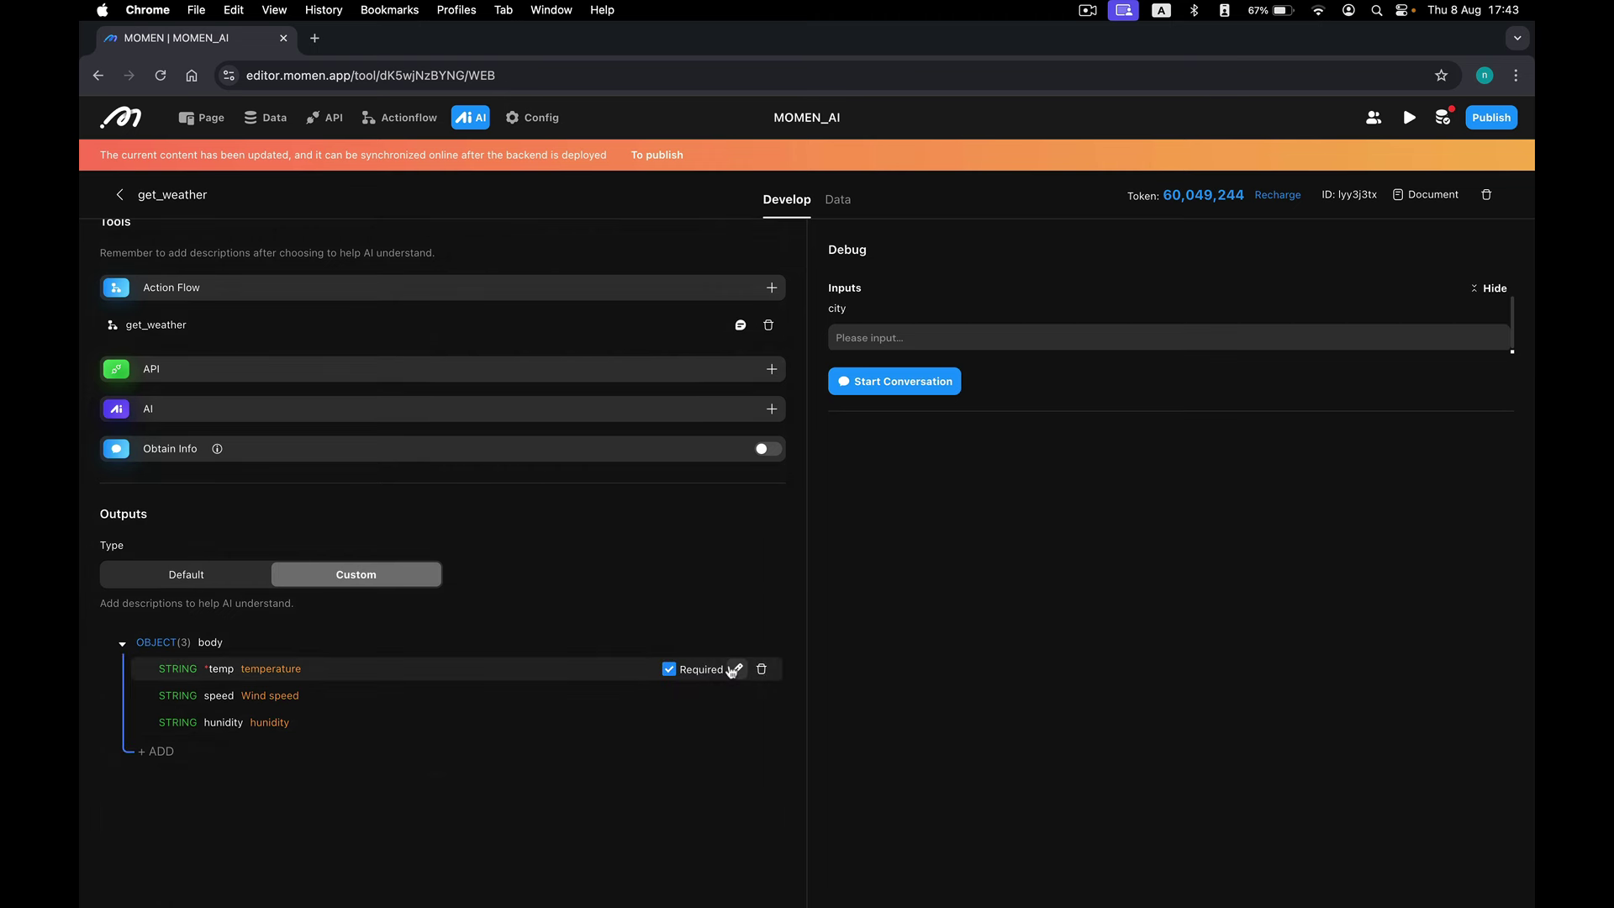
left_click(735, 669)
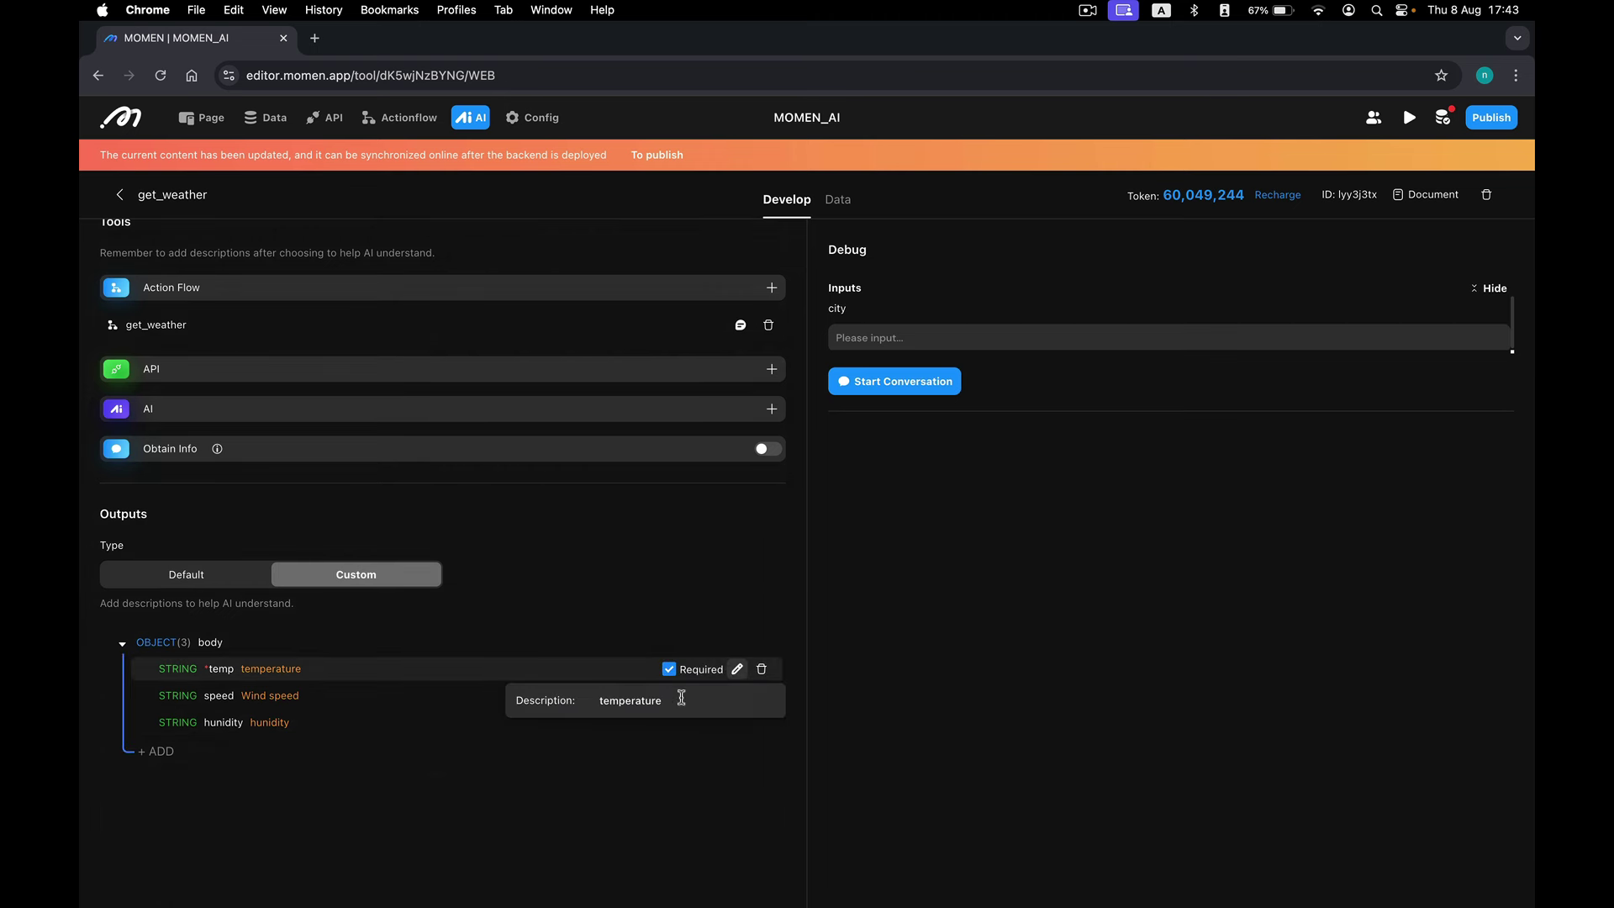
left_click(665, 795)
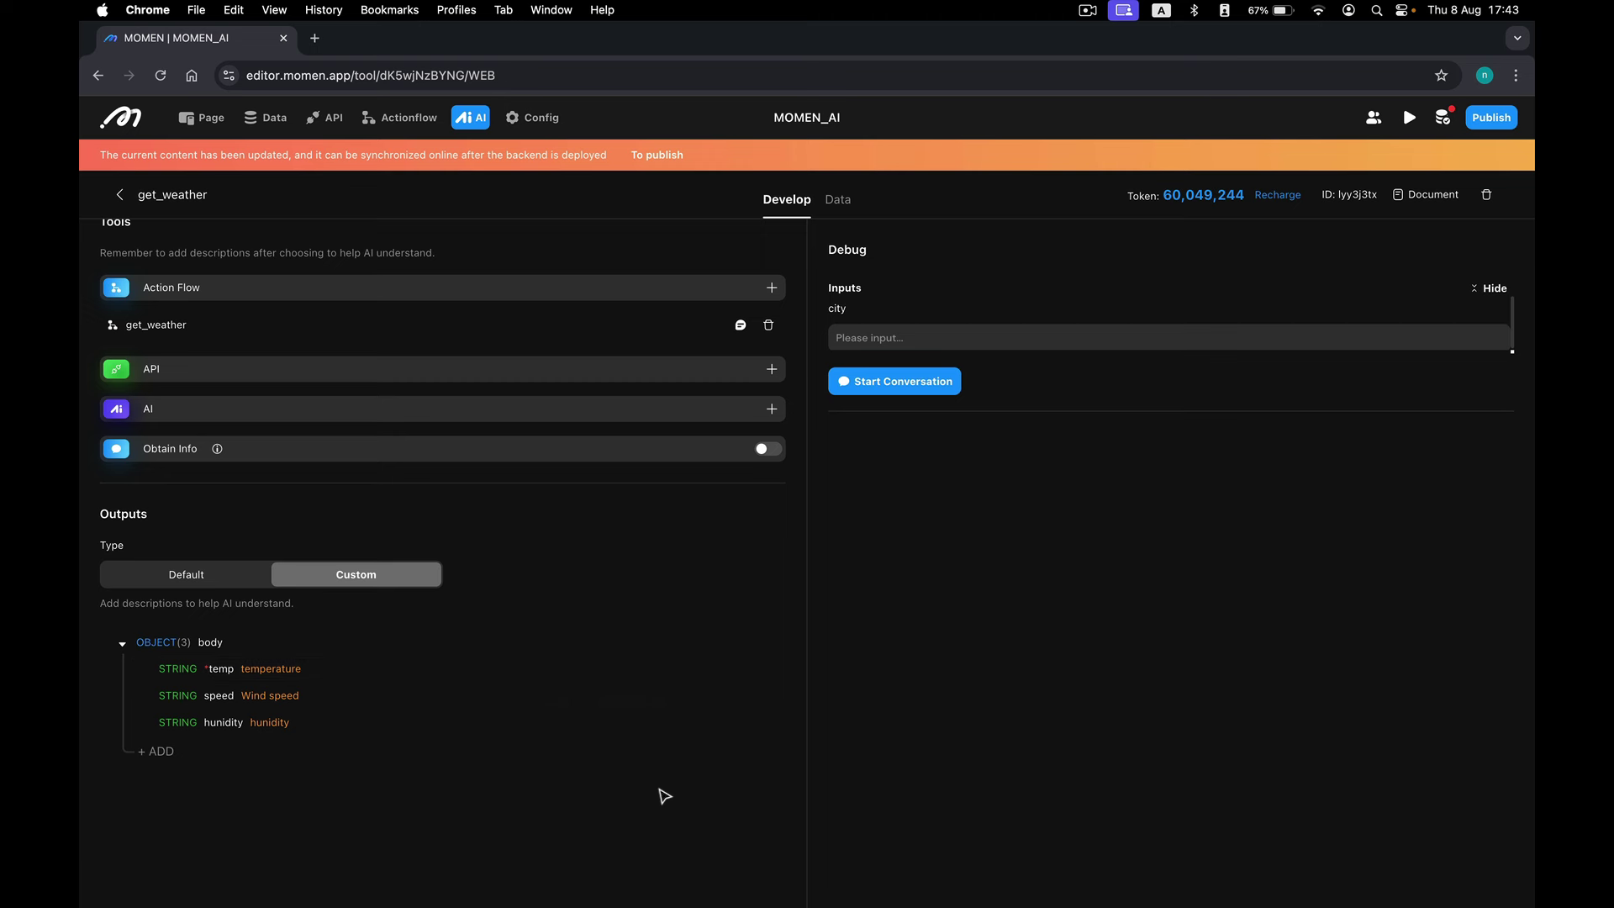
Focus the city input field in the Debug panel
left_click(1018, 338)
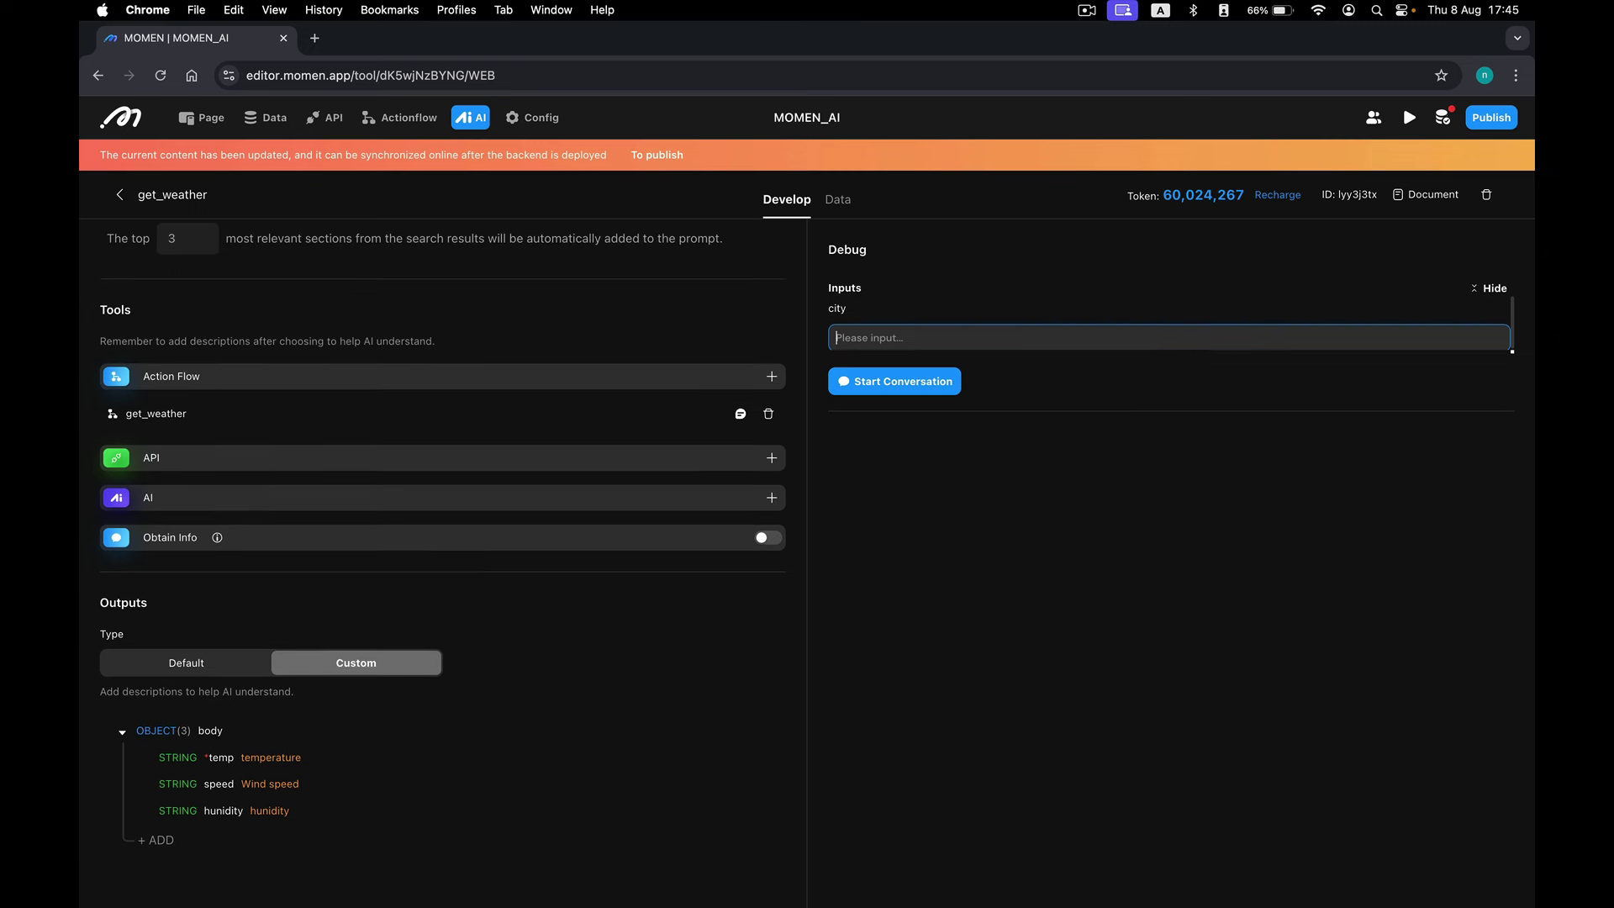
Debug the agent with city London and inspect its full prompt and tool call
type("London")
left_click(915, 392)
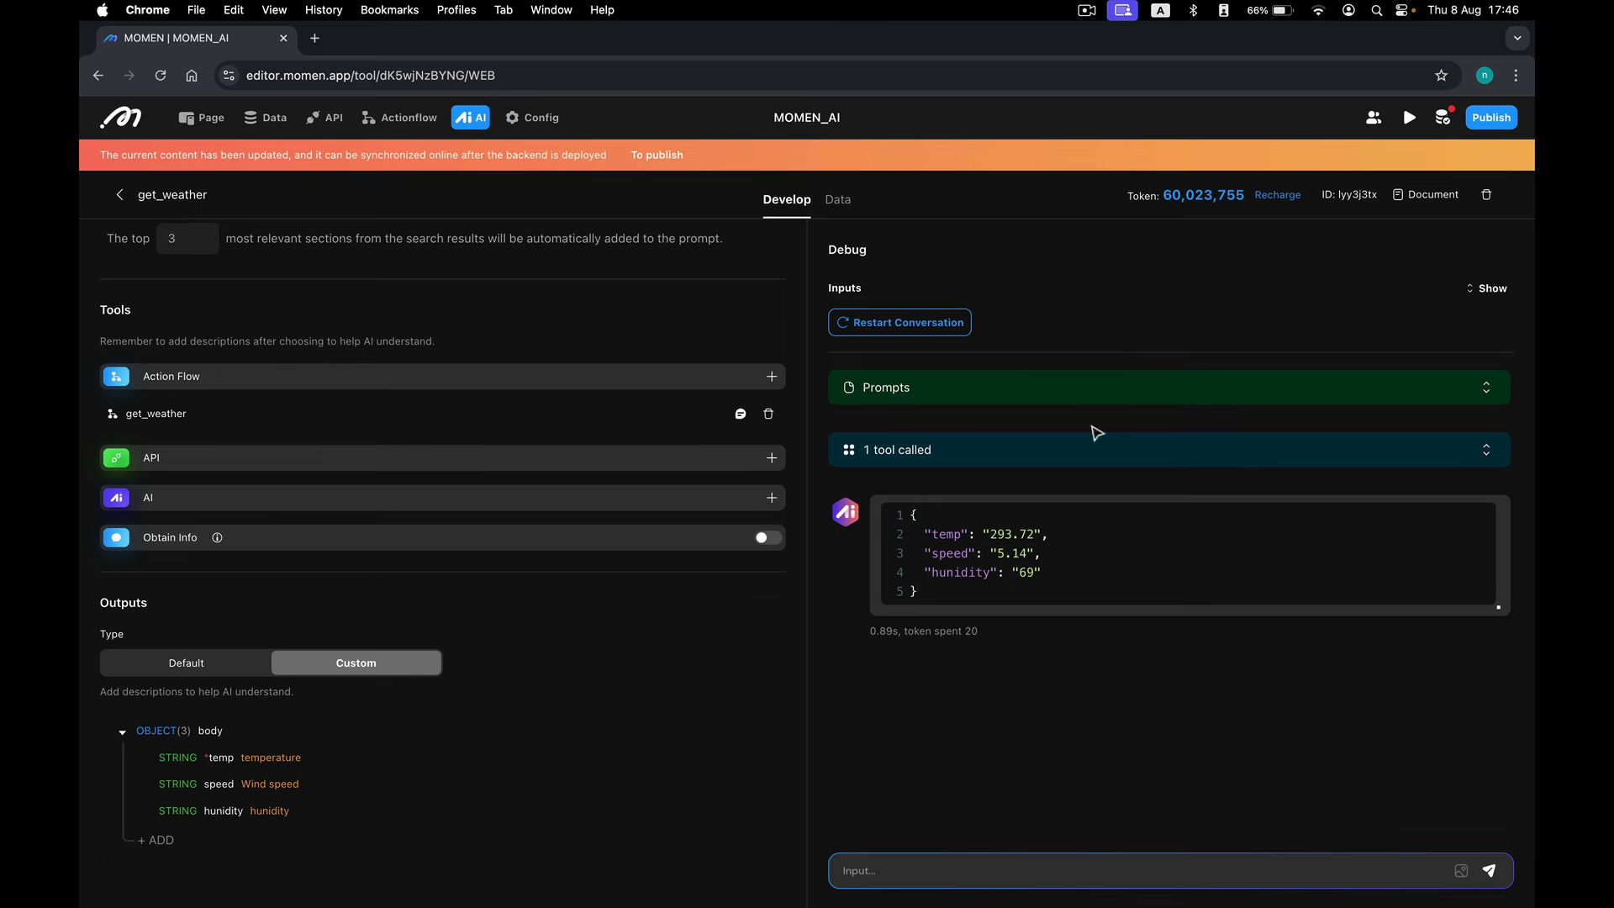
left_click(1094, 391)
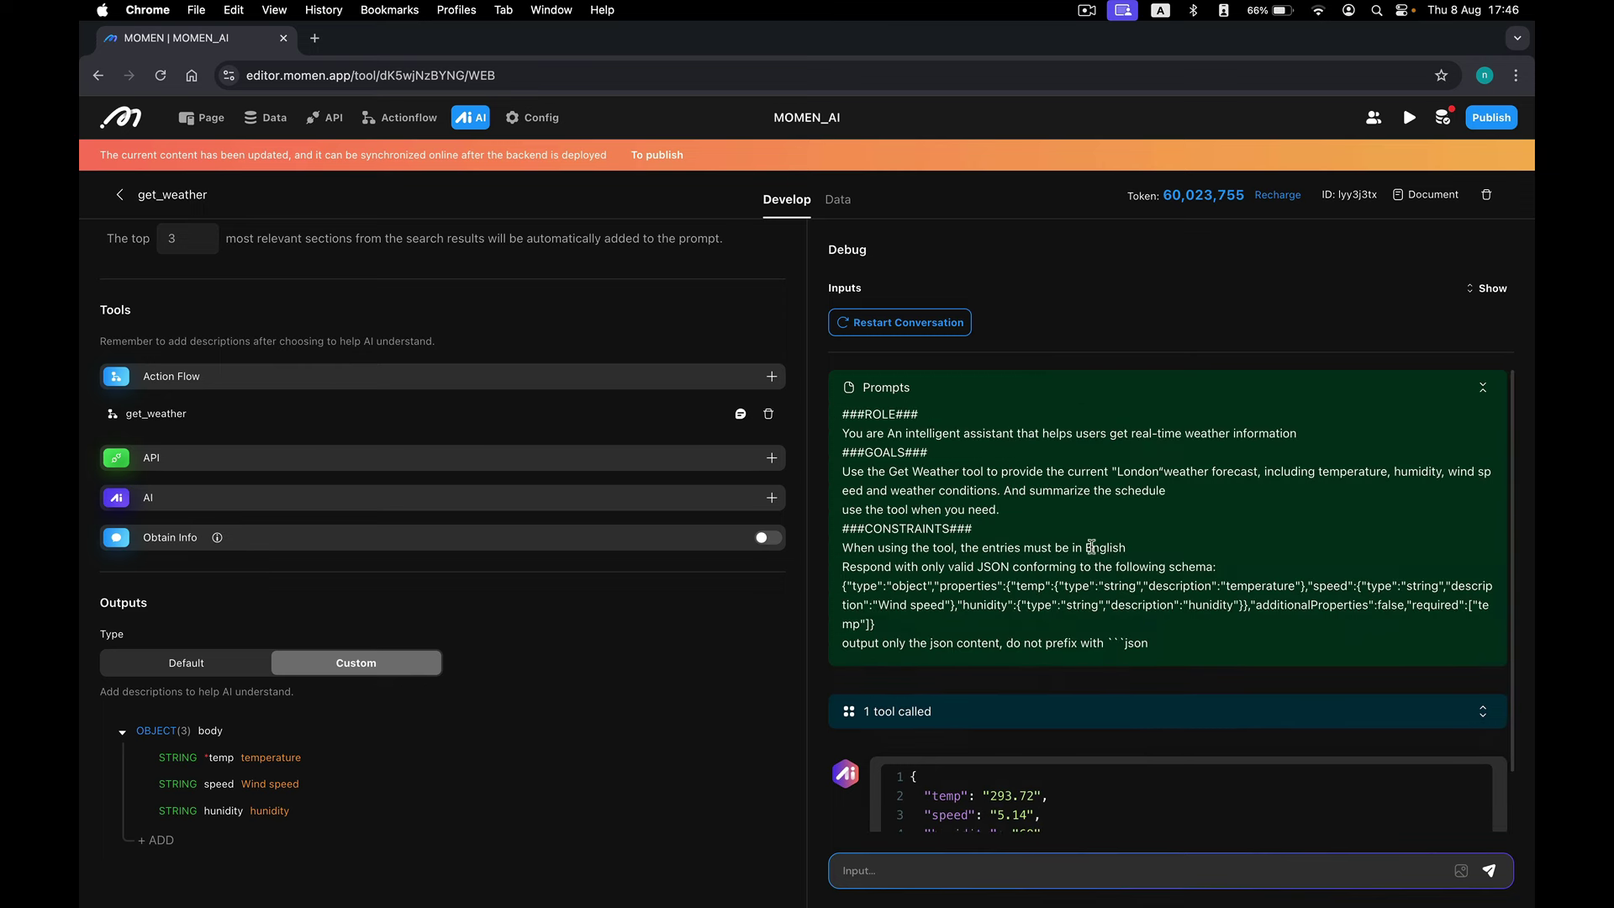
scroll(1091, 548, "down", 2)
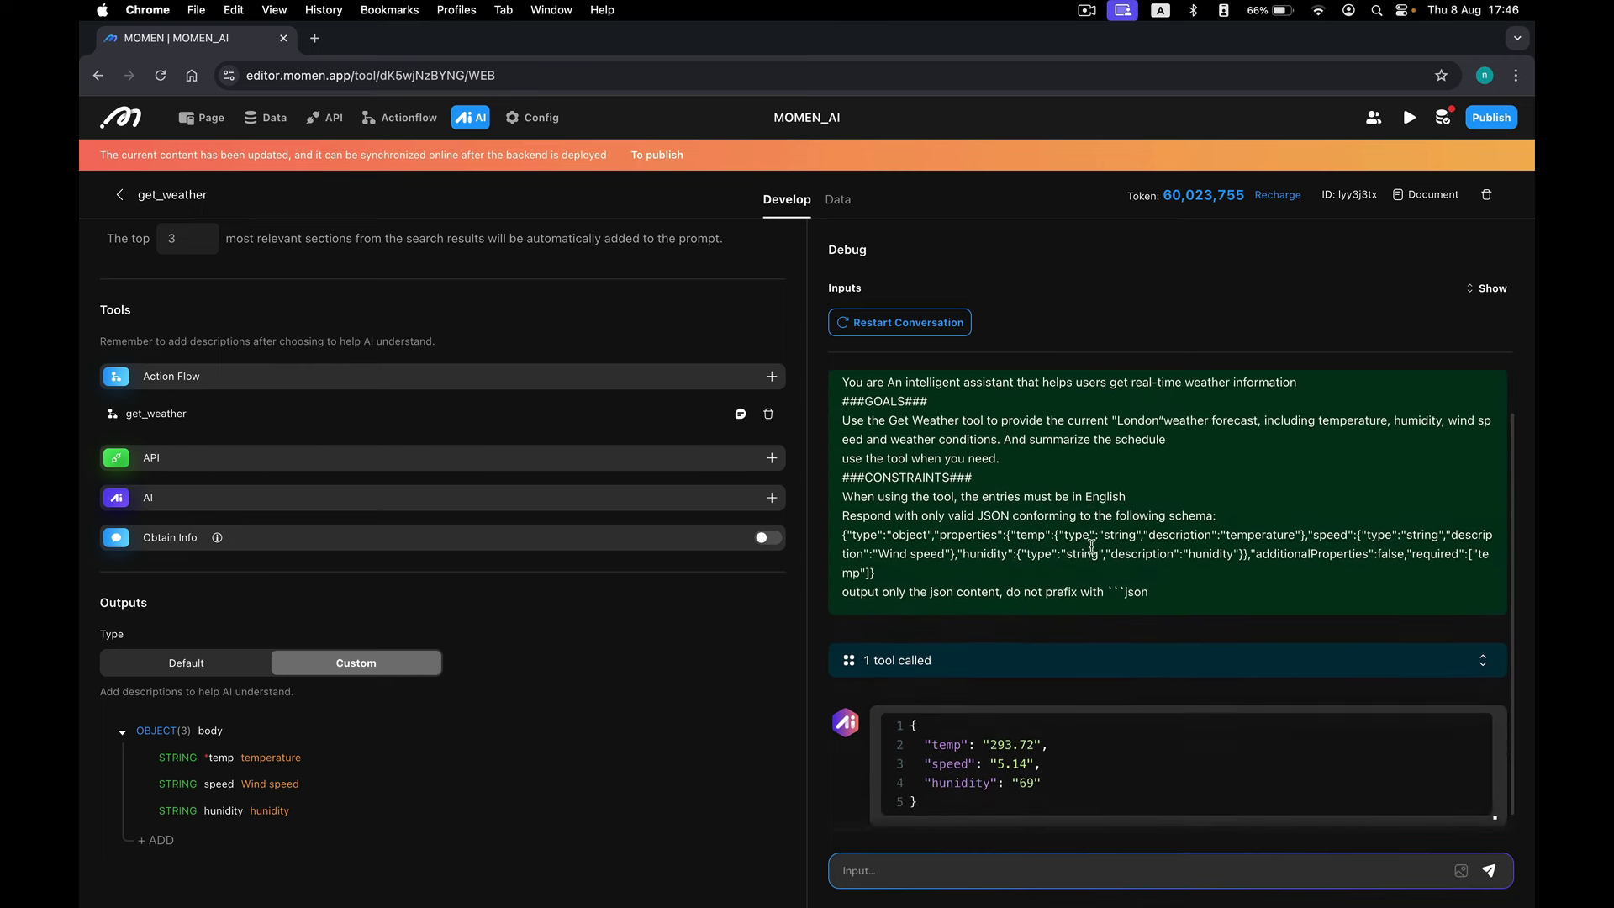
left_click(1097, 642)
scroll(1165, 607, "down", 2)
scroll(1164, 623, "down", 2)
scroll(1163, 635, "down", 1)
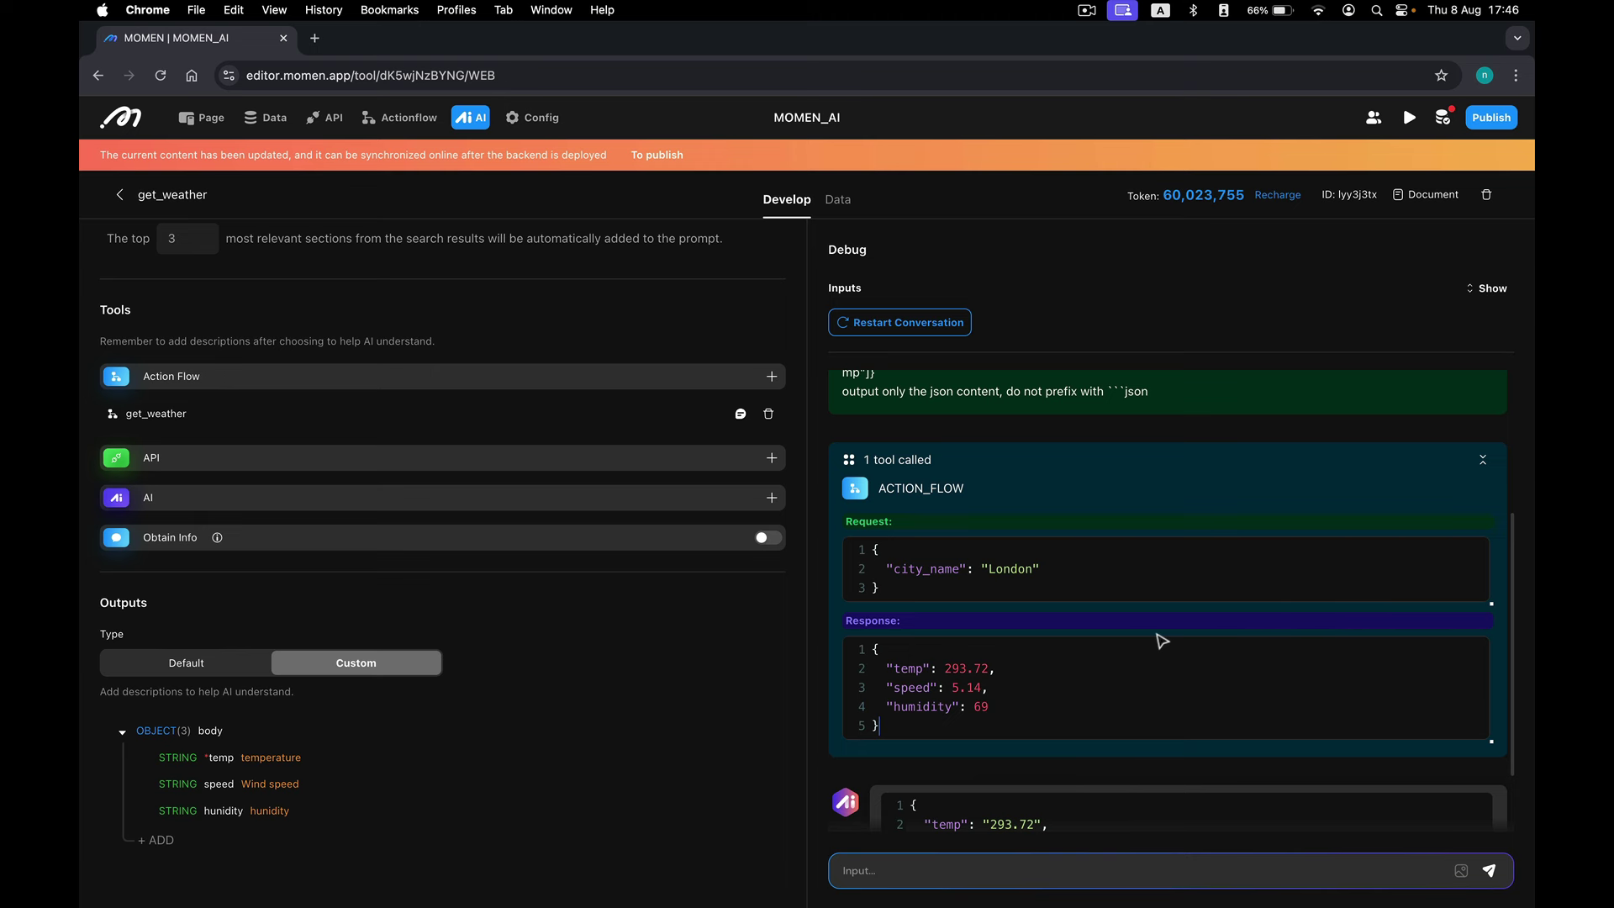
scroll(1163, 641, "down", 3)
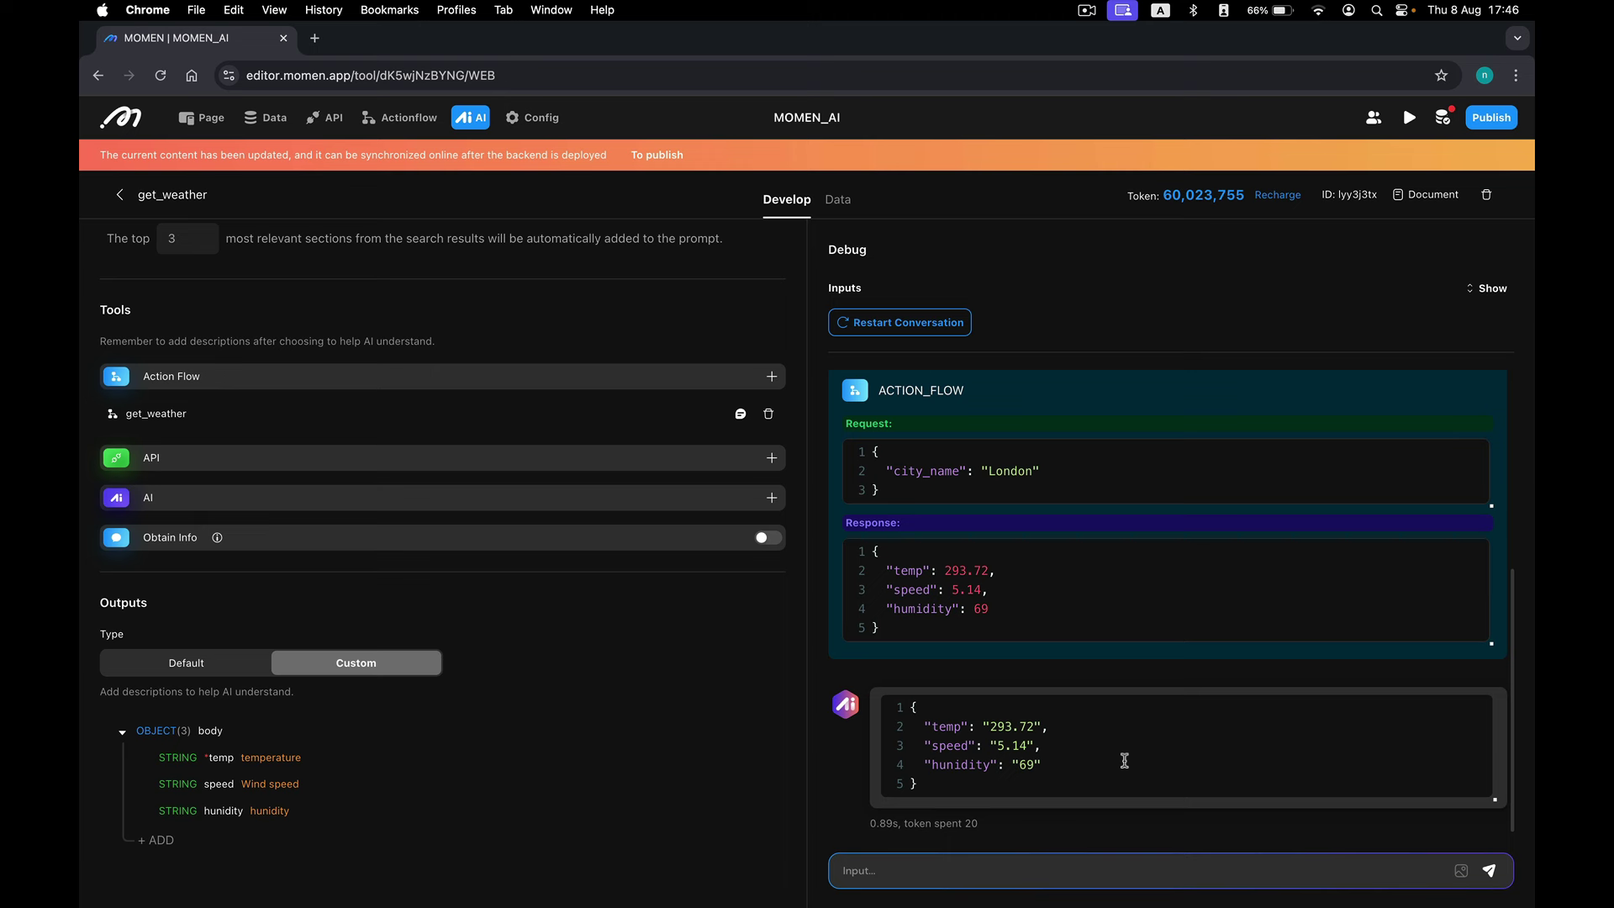
Ask the agent for New York's weather as a follow-up message
left_click(1019, 870)
type("New Y")
type("ork")
left_click(1489, 871)
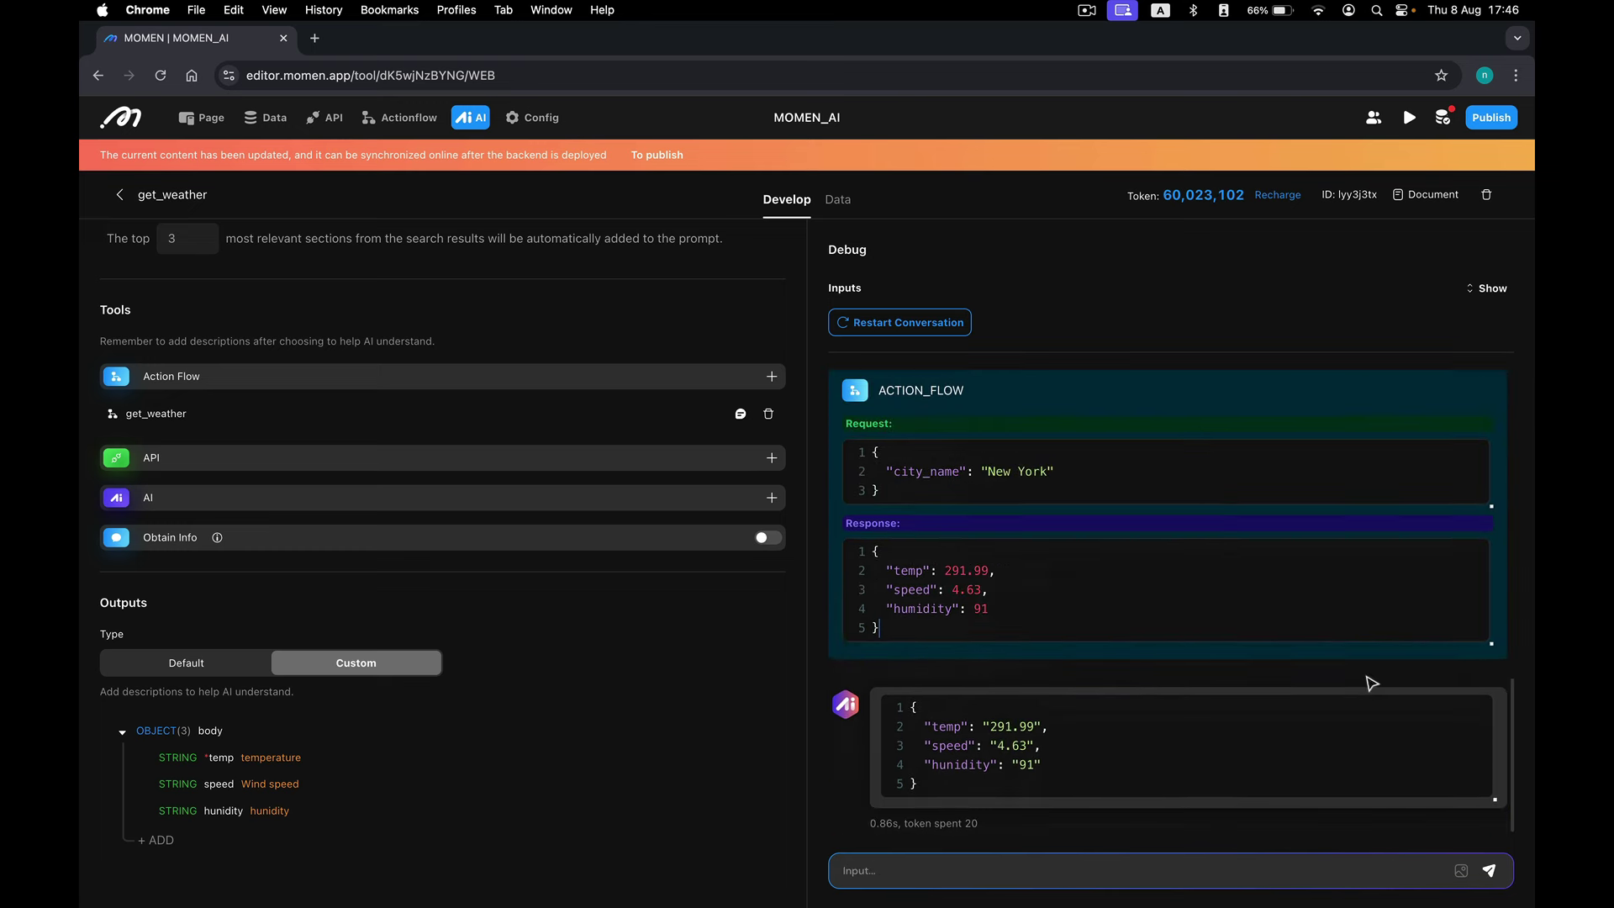
Browse the agent's message, tool_usage_record and message_content data table records
left_click(837, 202)
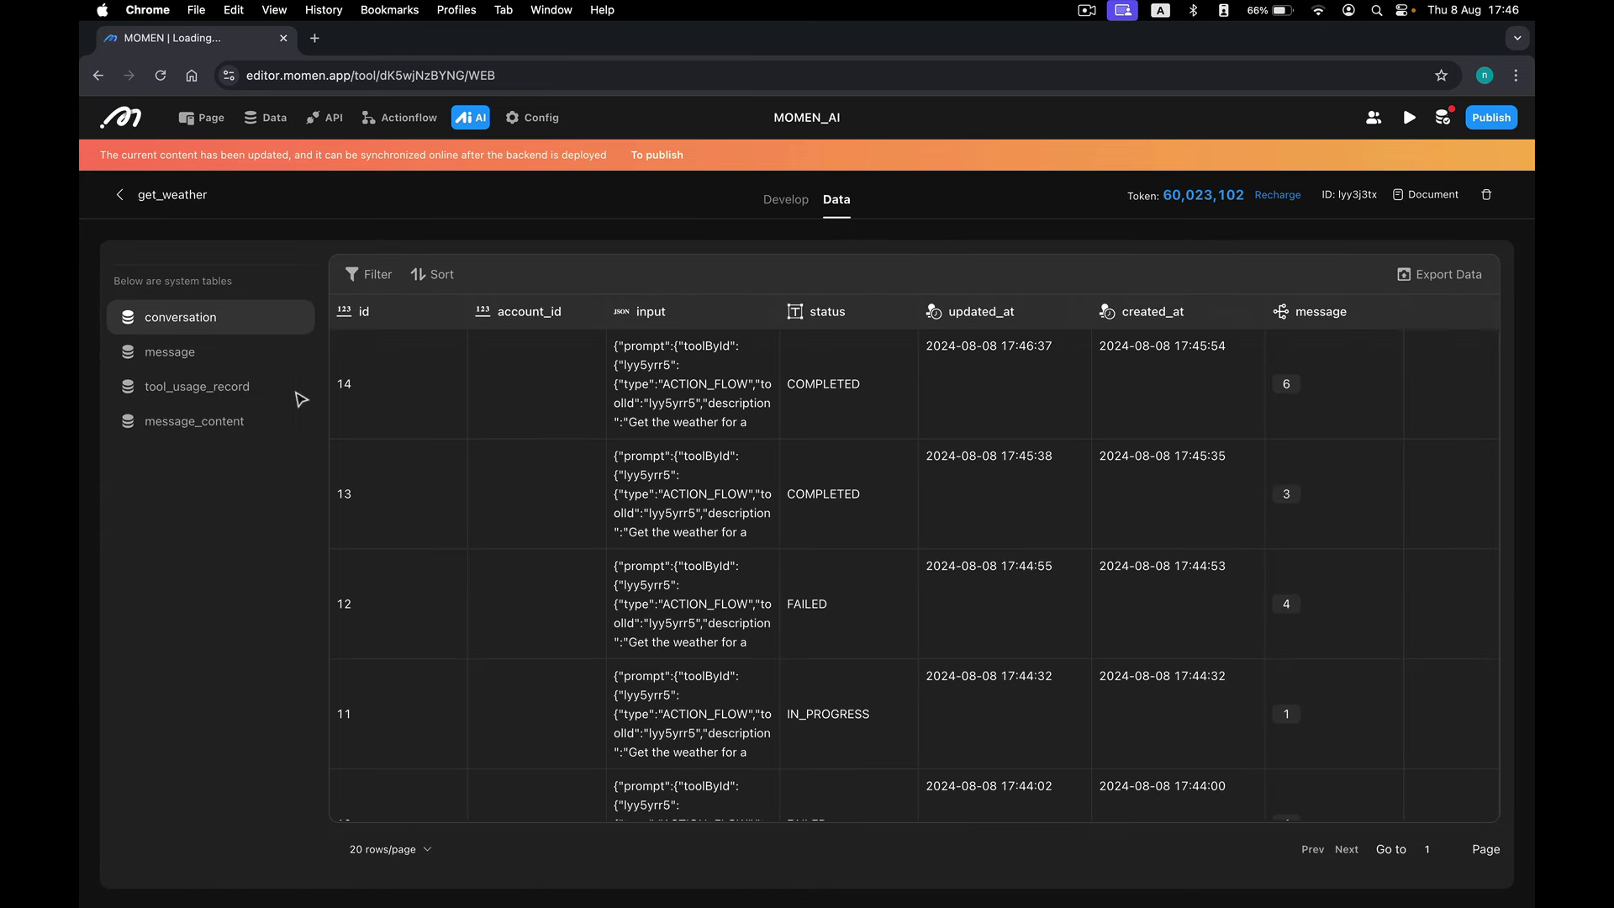
left_click(195, 354)
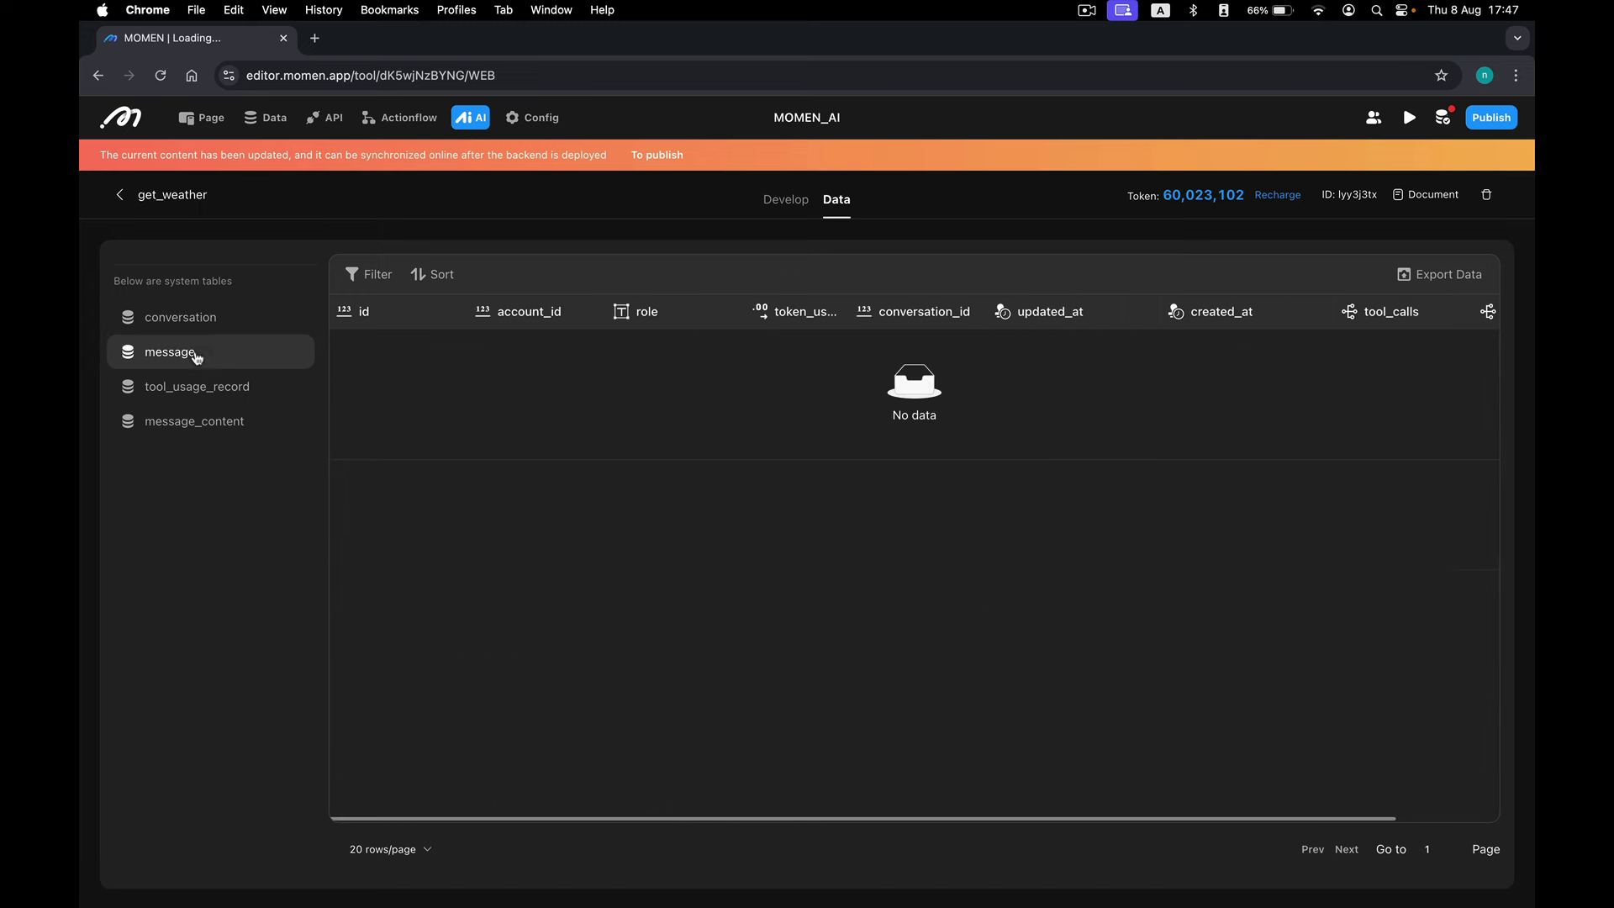
left_click(220, 388)
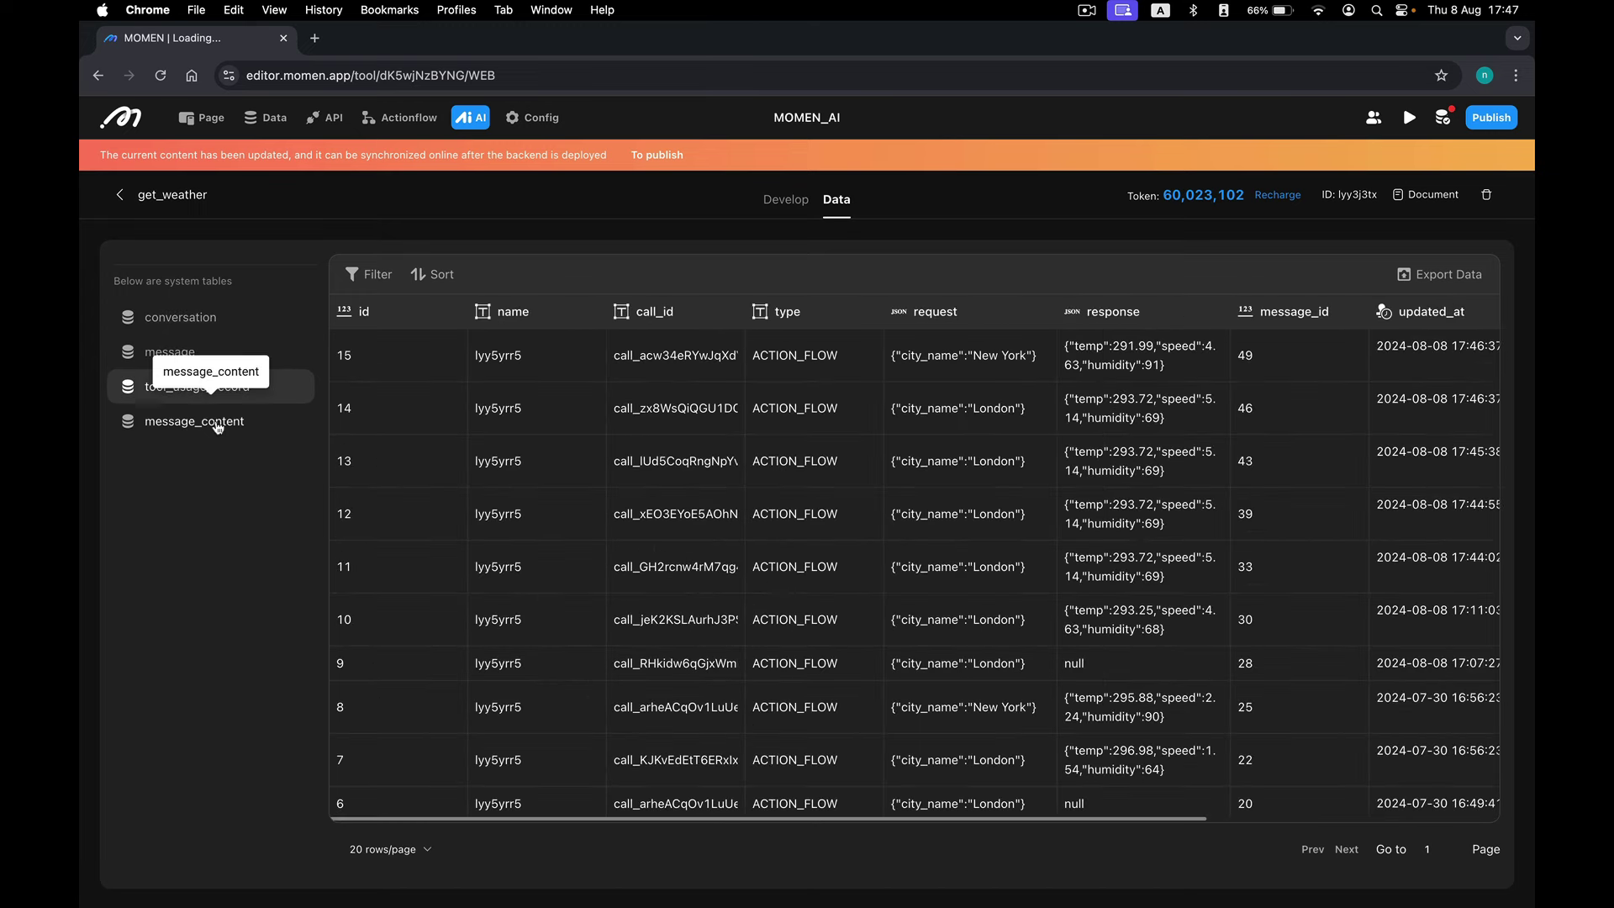
left_click(219, 424)
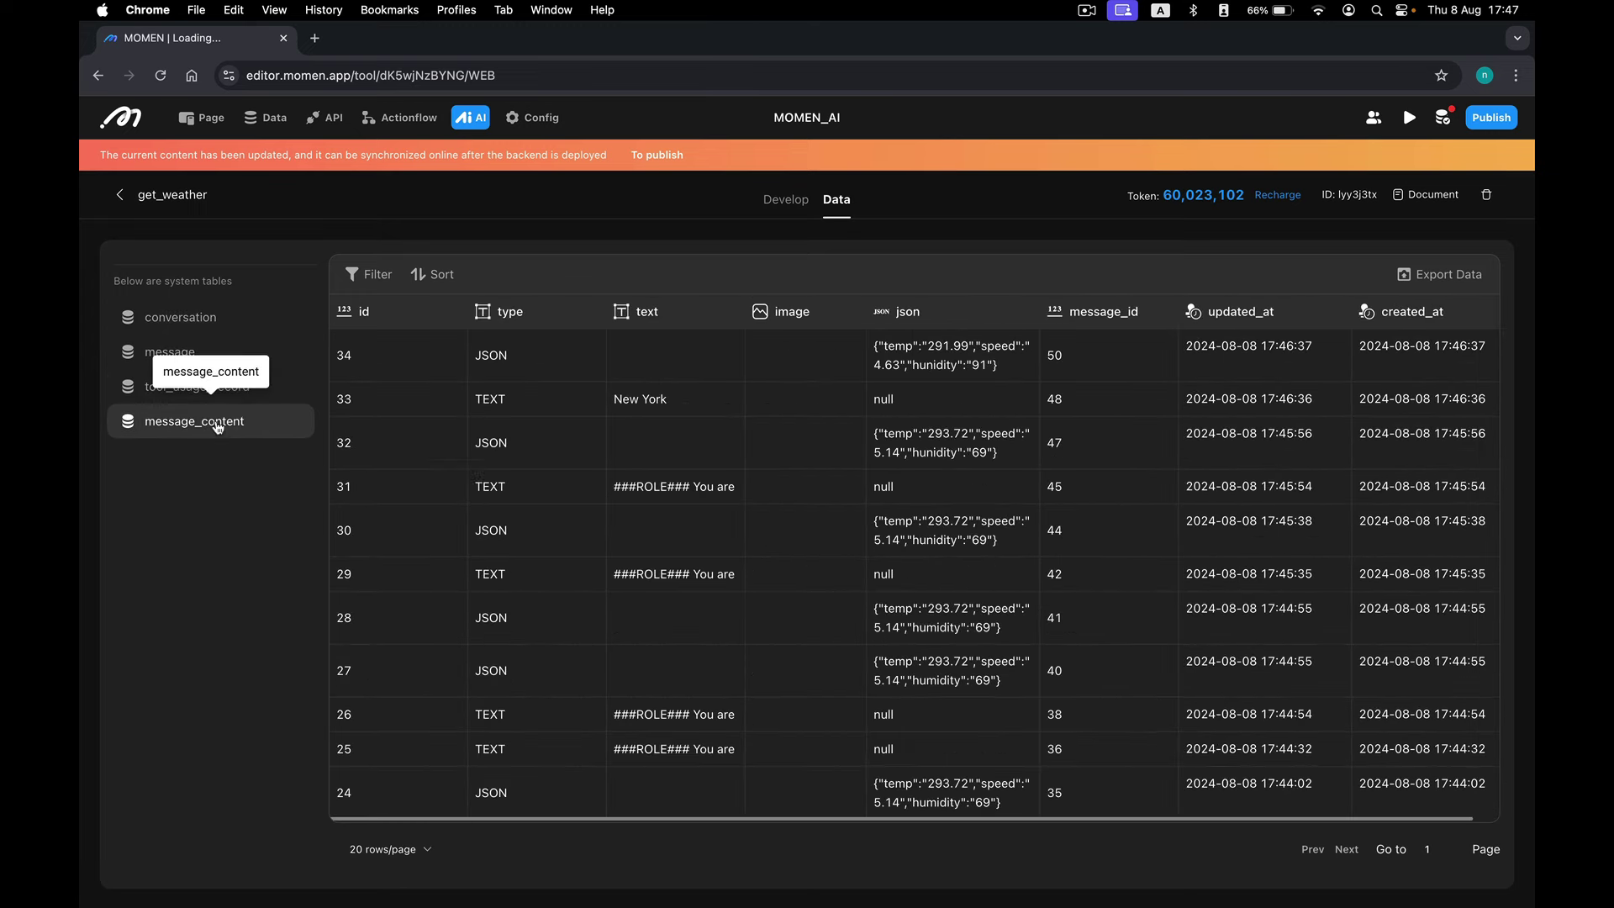
Show the message table's columns and relations in the app's data model
left_click(273, 122)
left_click(167, 435)
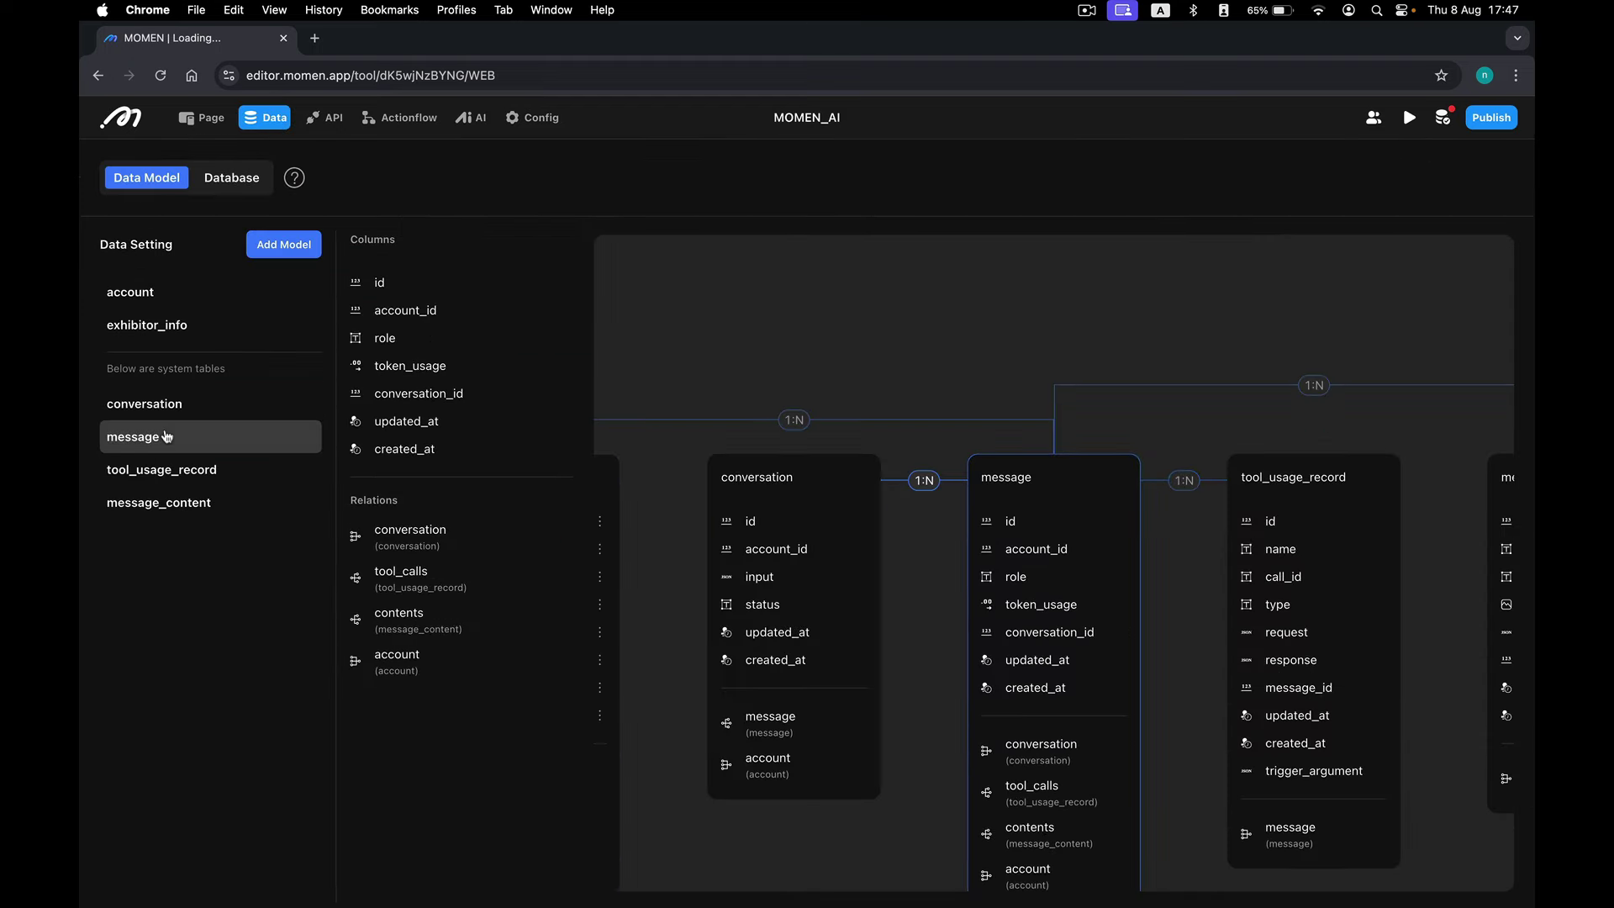
scroll(945, 401, "down", 5)
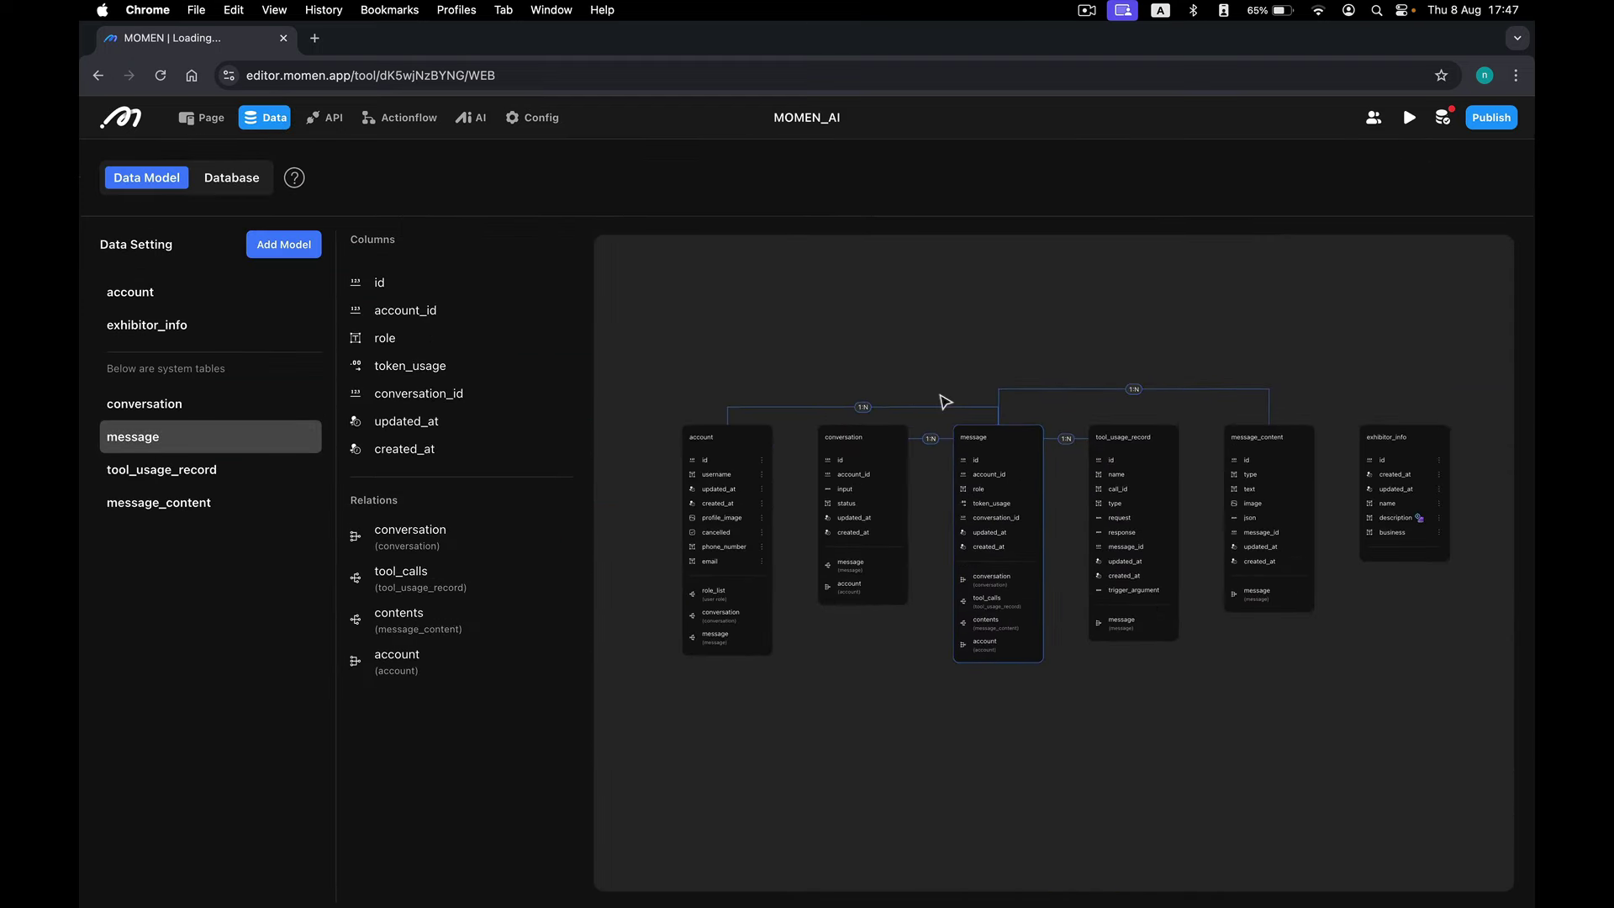
scroll(945, 401, "up", 2)
scroll(945, 397, "down", 1)
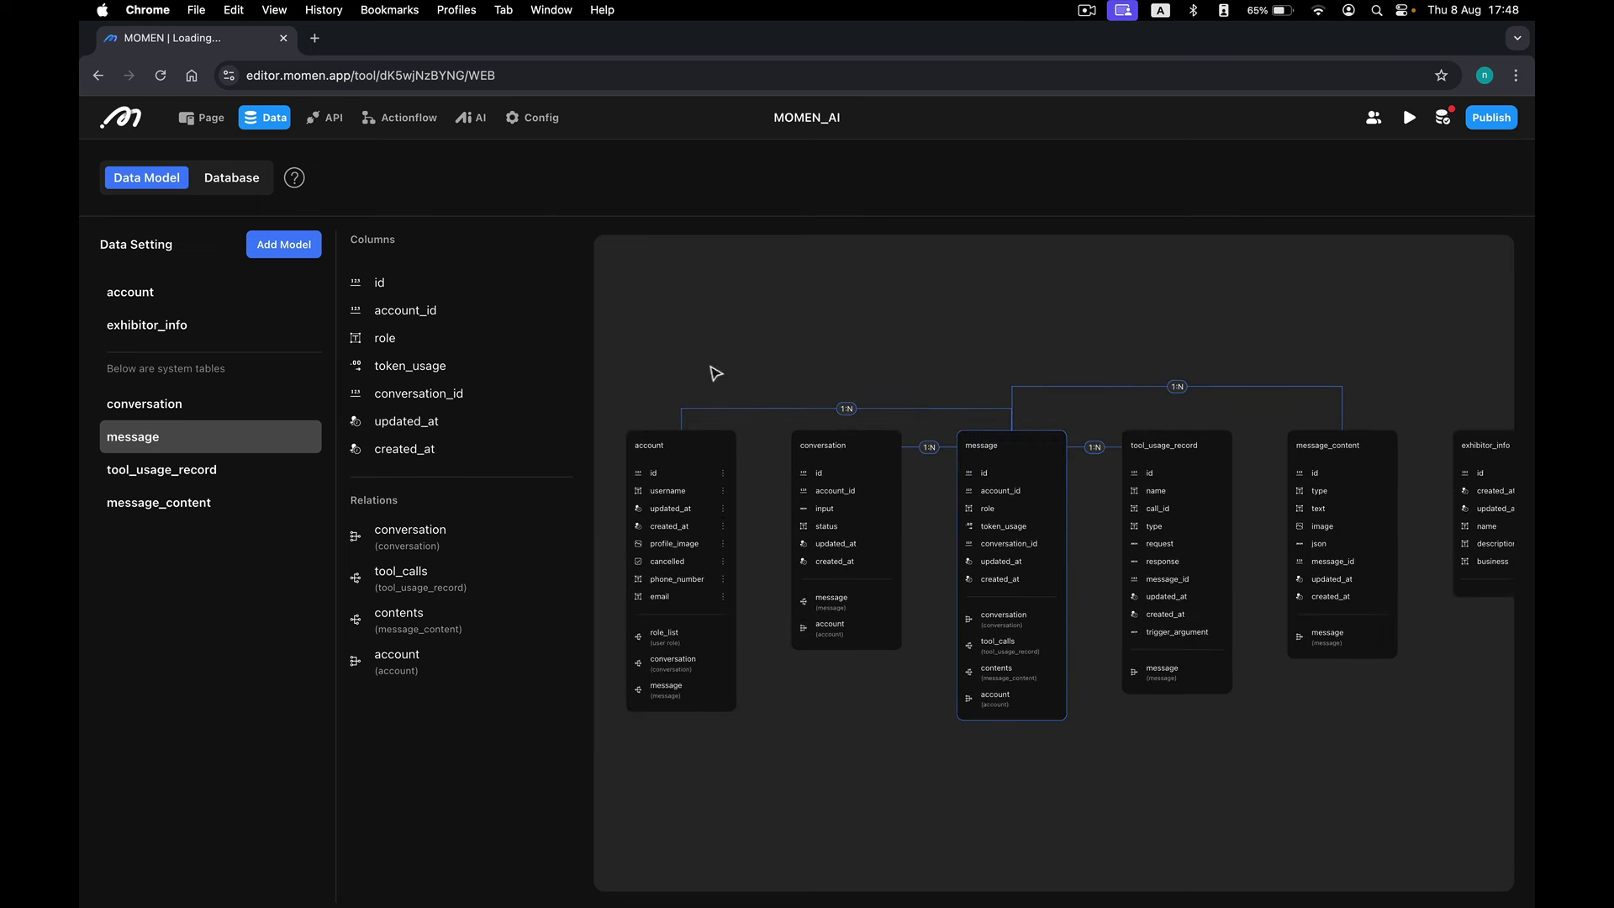
Return to the AI agents list showing get_weather and Daily_assistant via the AI tab
left_click(478, 122)
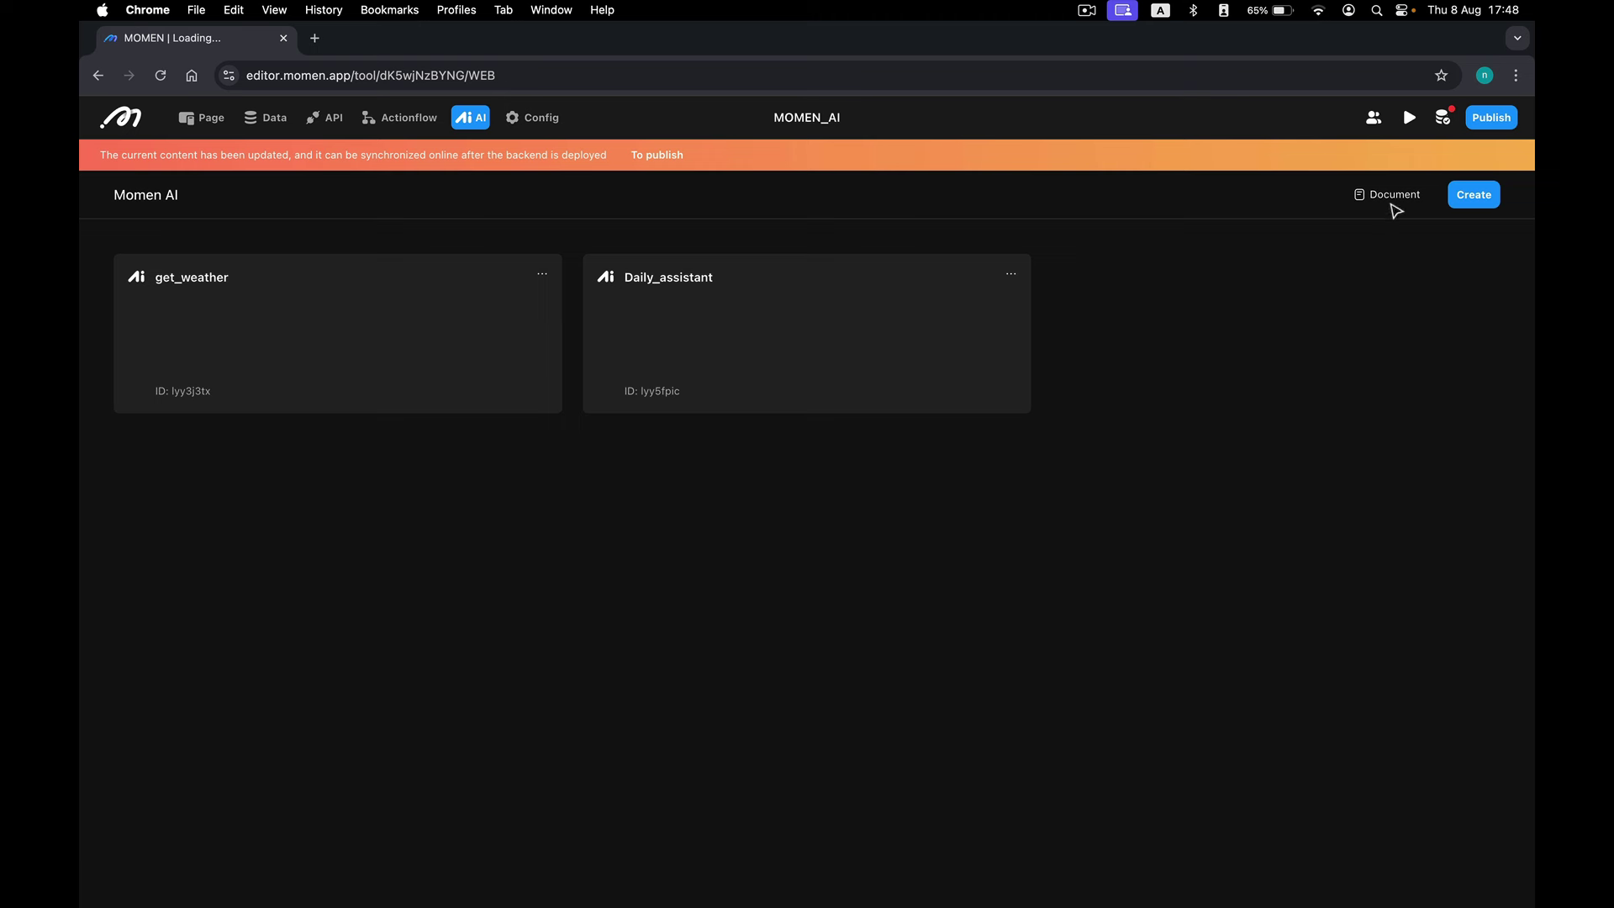